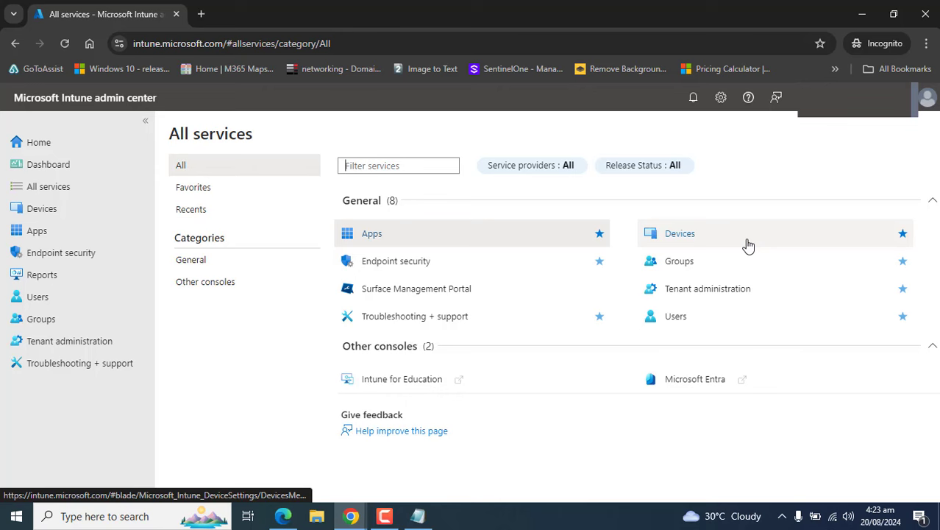
# - Switch to File Explorer and review the 1-VLC, 2-IntuneApps and 3-IntuneWinAppUtil folders on Local Disk (C:)
pyautogui.click(393, 518)
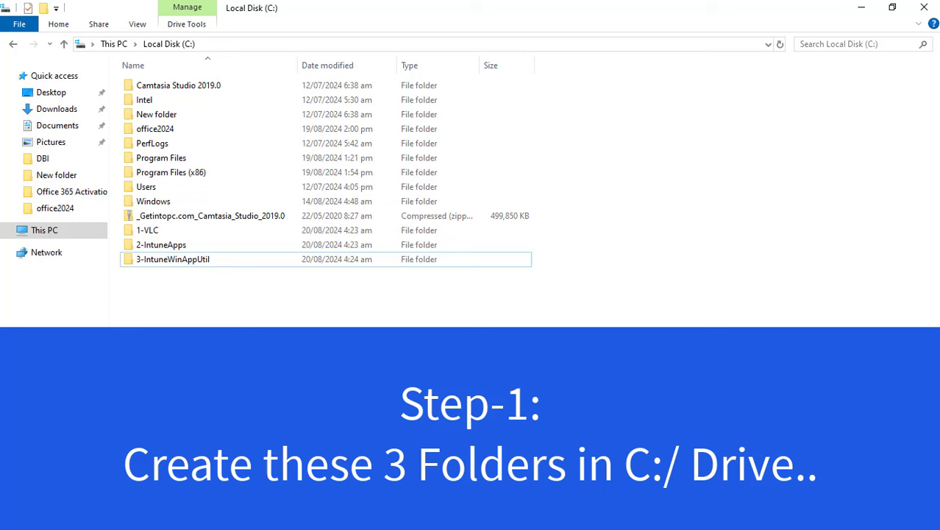
pyautogui.click(147, 230)
pyautogui.click(177, 304)
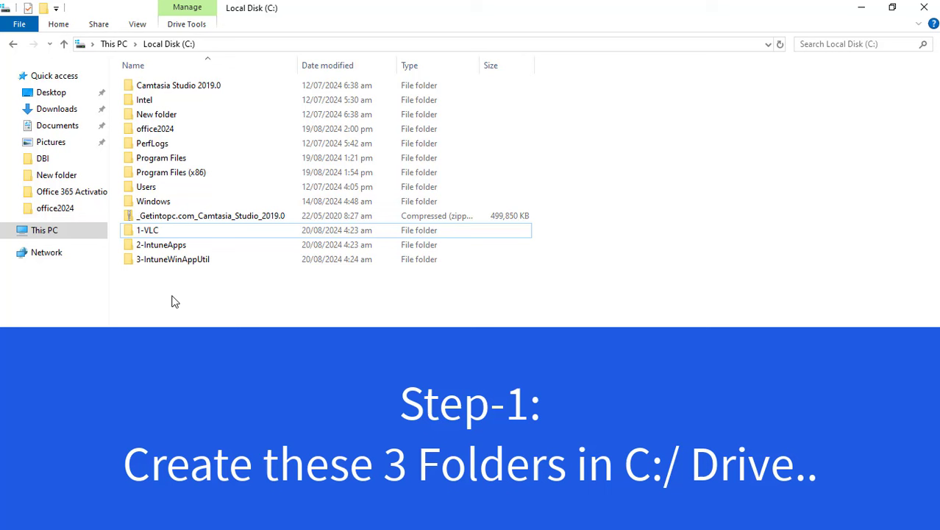
pyautogui.click(161, 247)
pyautogui.click(159, 266)
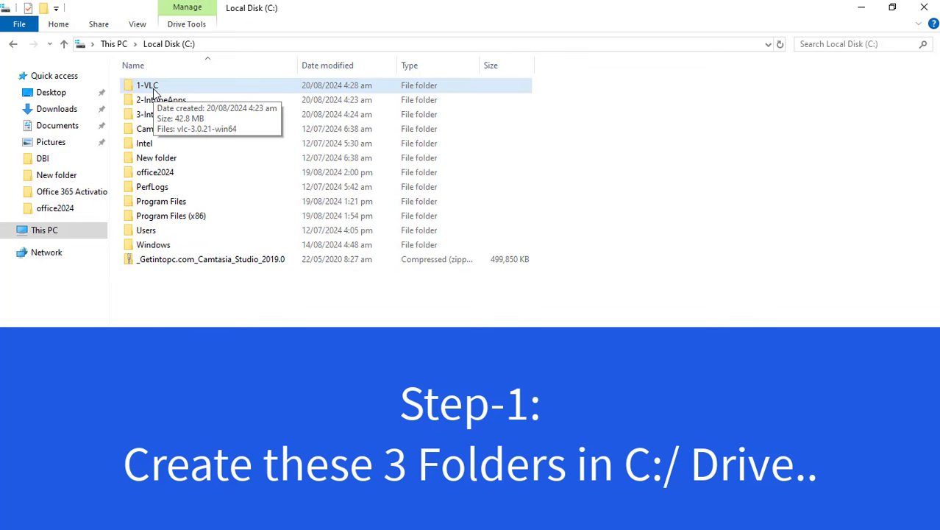
# - Check the VLC installer inside the 1-VLC folder and return to Local Disk (C:)
pyautogui.doubleClick(150, 87)
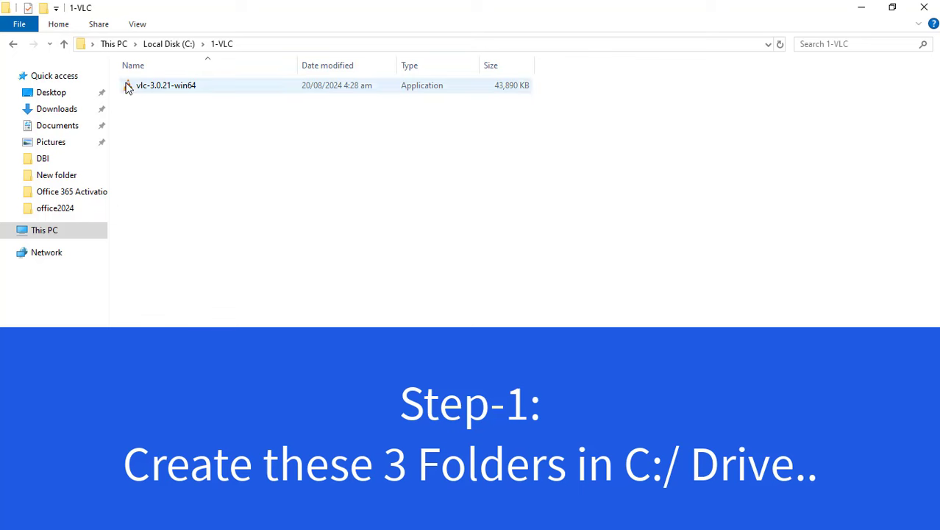
pyautogui.click(136, 87)
pyautogui.click(233, 169)
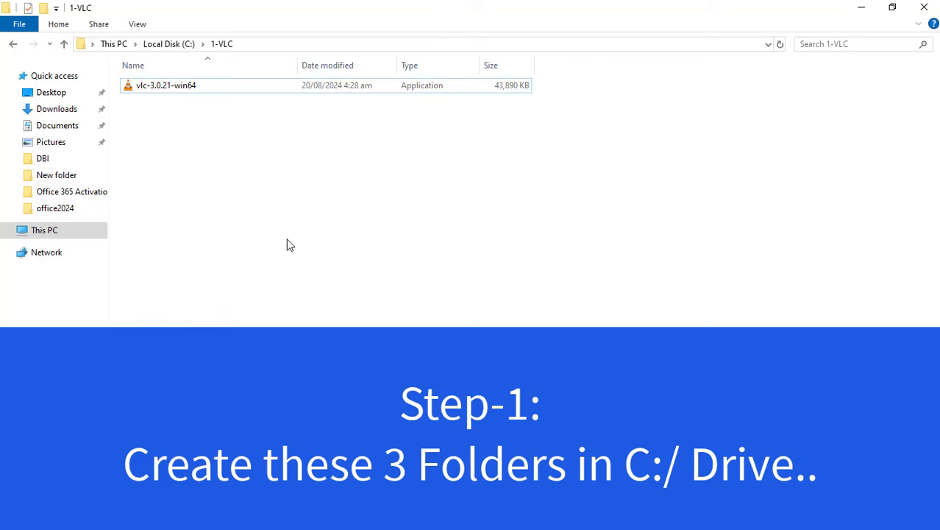
pyautogui.press('BackSpace')
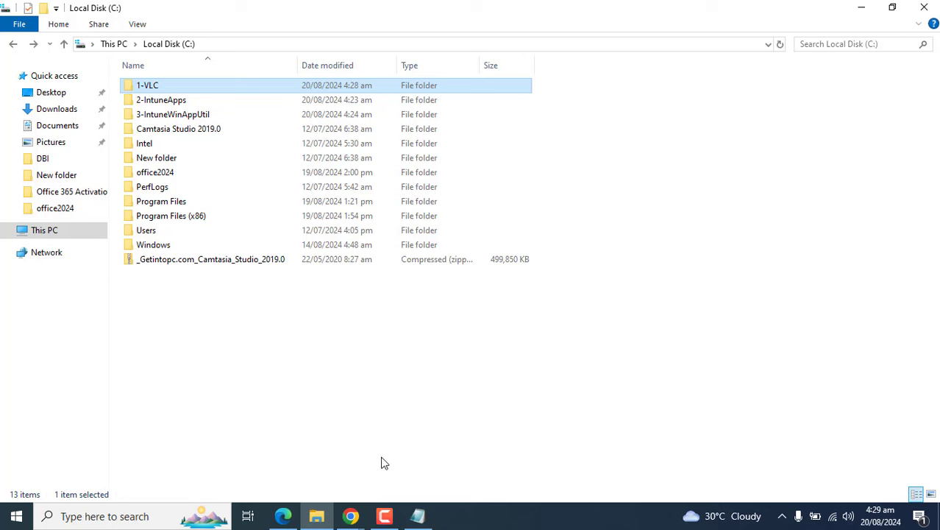
# - Inspect the contents of the 2-IntuneApps and 3-IntuneWinAppUtil folders, returning to Local Disk (C:) after each
pyautogui.click(172, 99)
pyautogui.doubleClick(170, 100)
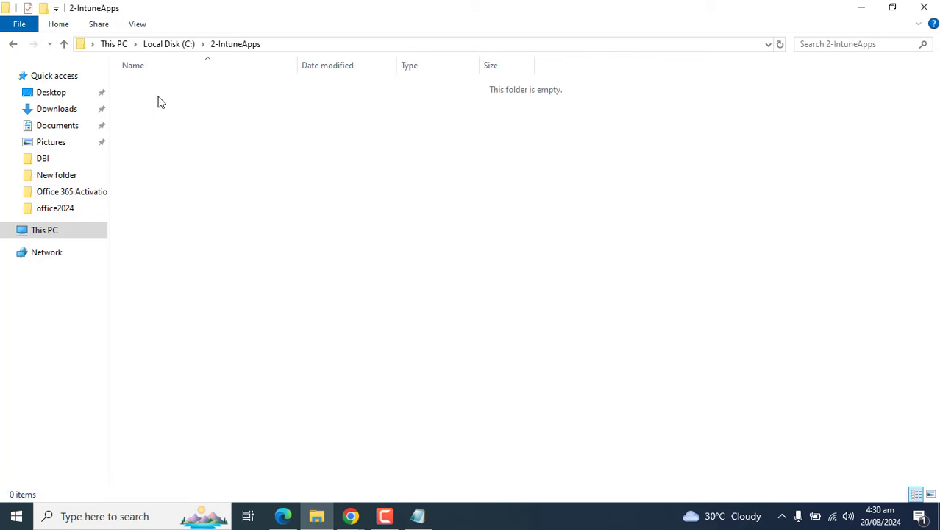
pyautogui.click(14, 44)
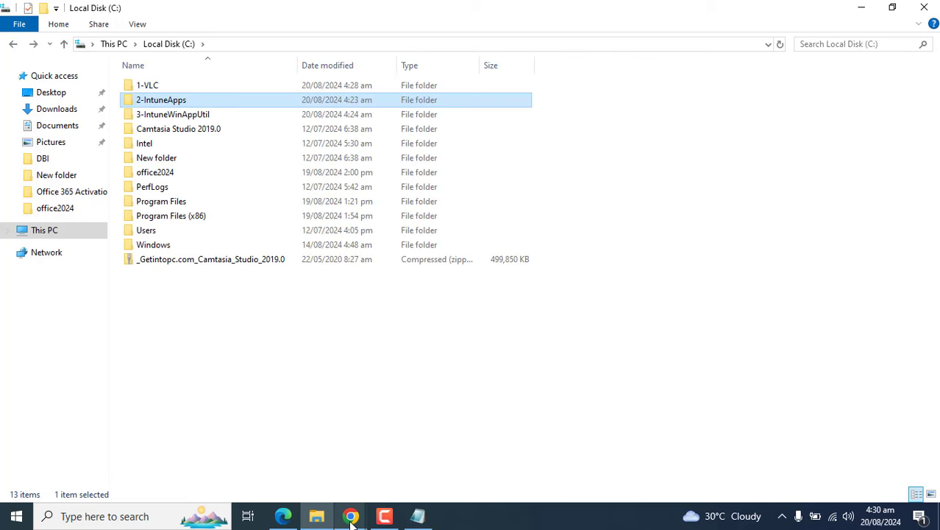
pyautogui.click(318, 515)
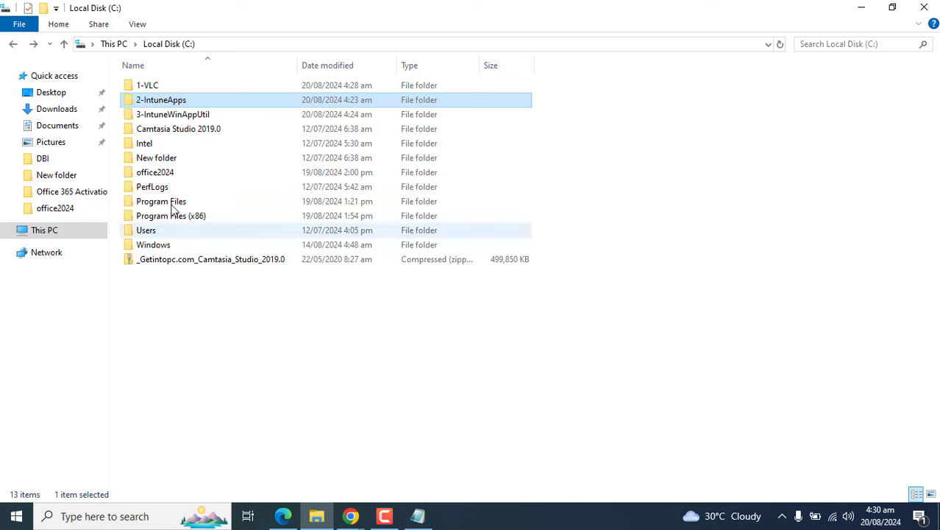
pyautogui.click(184, 116)
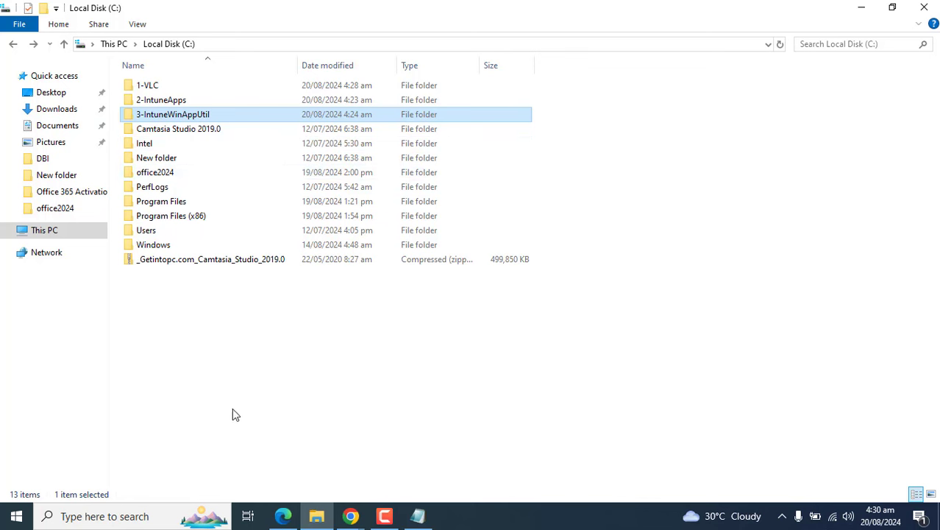
pyautogui.doubleClick(193, 120)
pyautogui.click(14, 44)
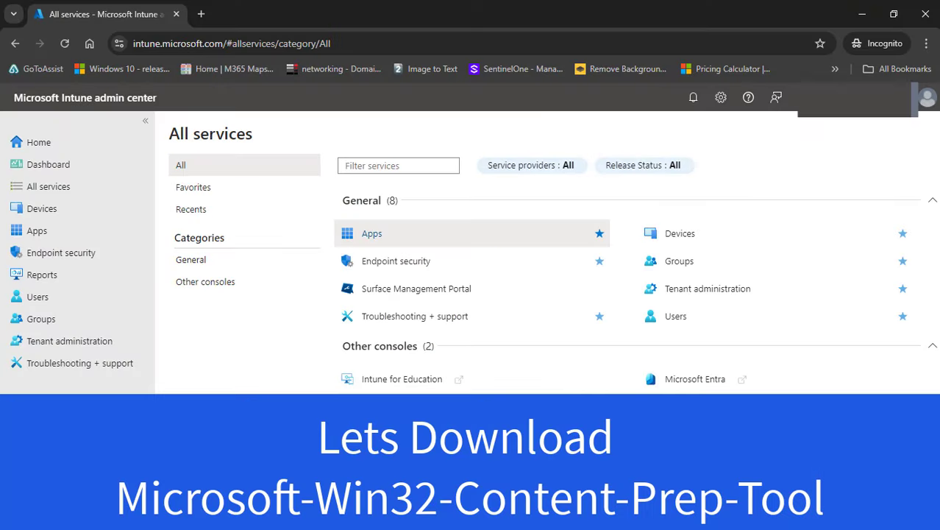
# - Switch to Chrome, open Google in a new tab and search for "win32 content prep tool"
pyautogui.click(200, 14)
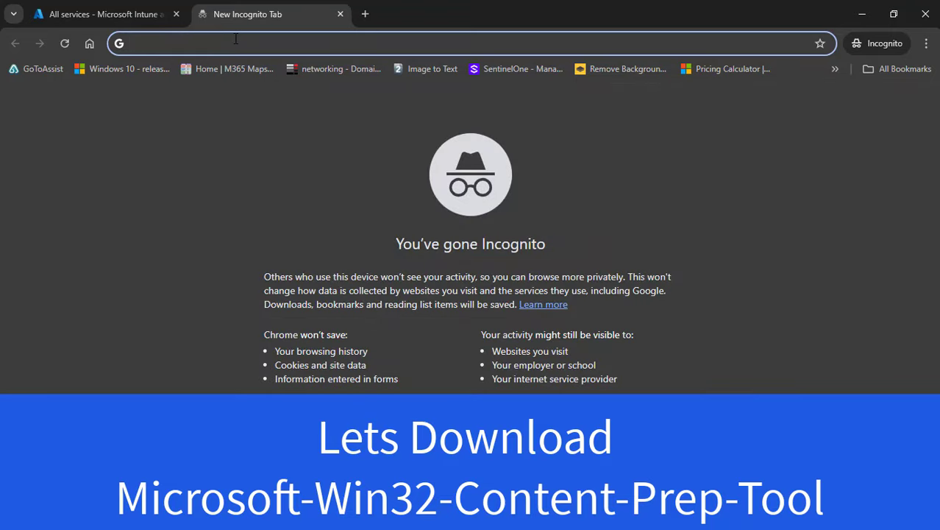
pyautogui.write('goog')
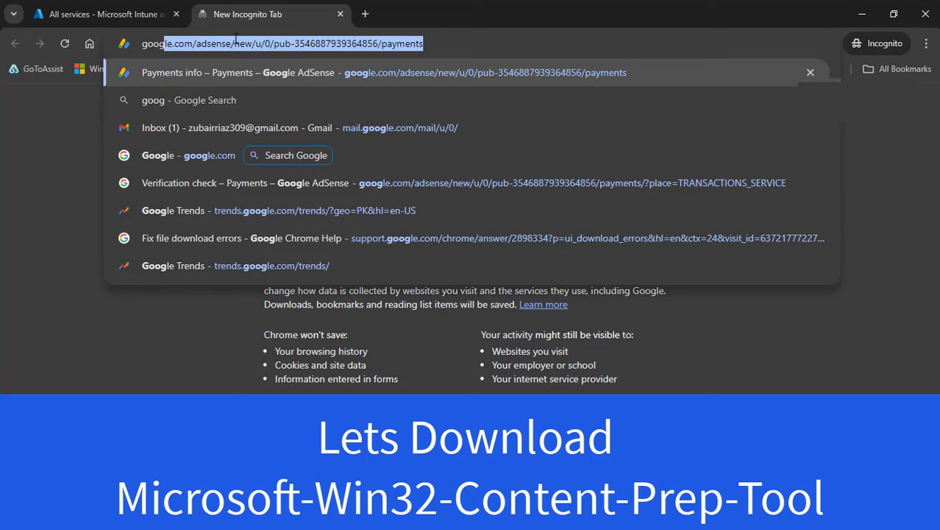
pyautogui.write('le')
pyautogui.press('Return')
pyautogui.write('w')
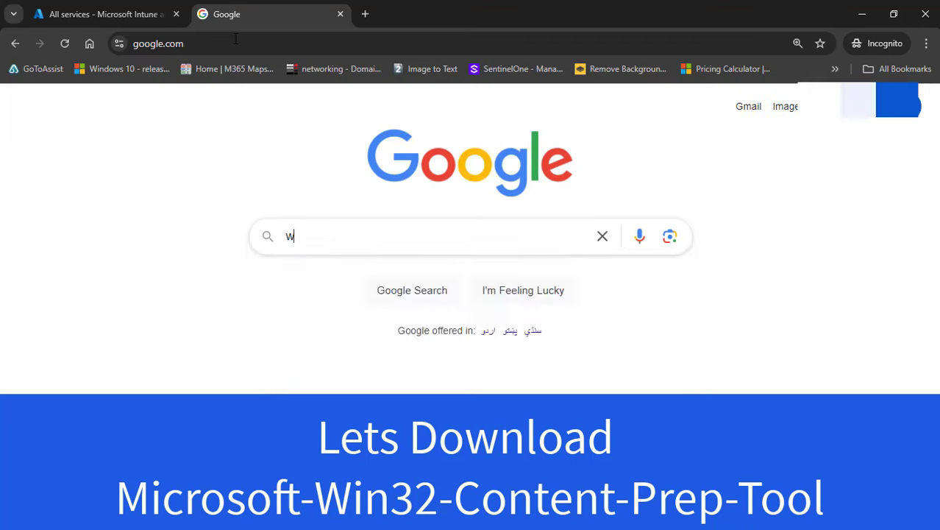
pyautogui.write('in32')
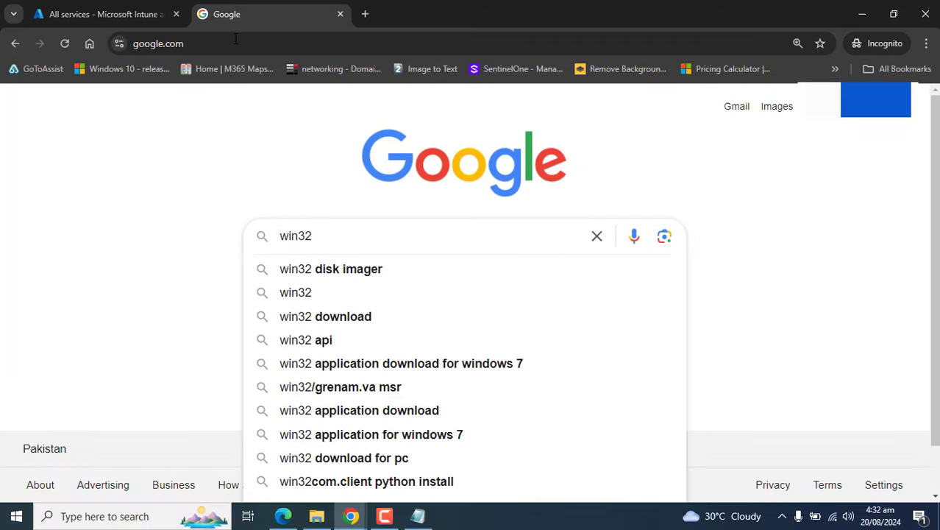
pyautogui.write('-content')
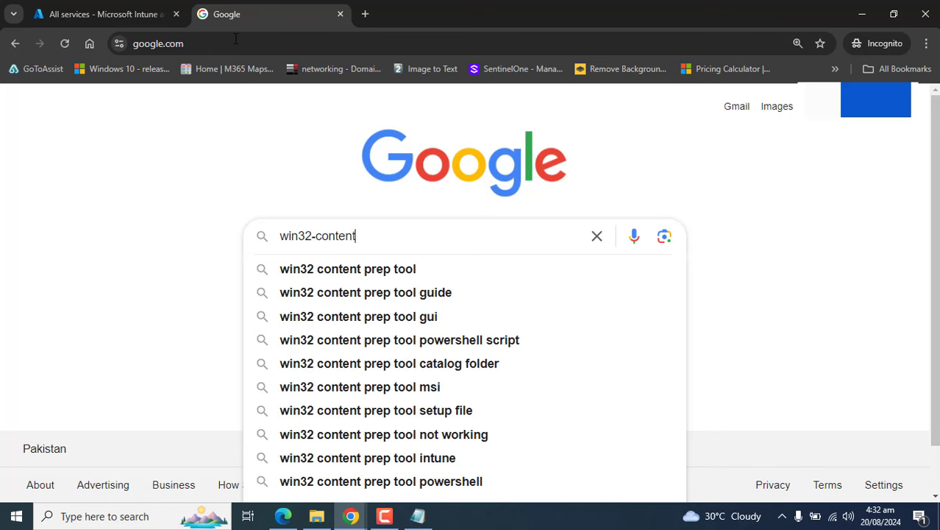
pyautogui.click(383, 267)
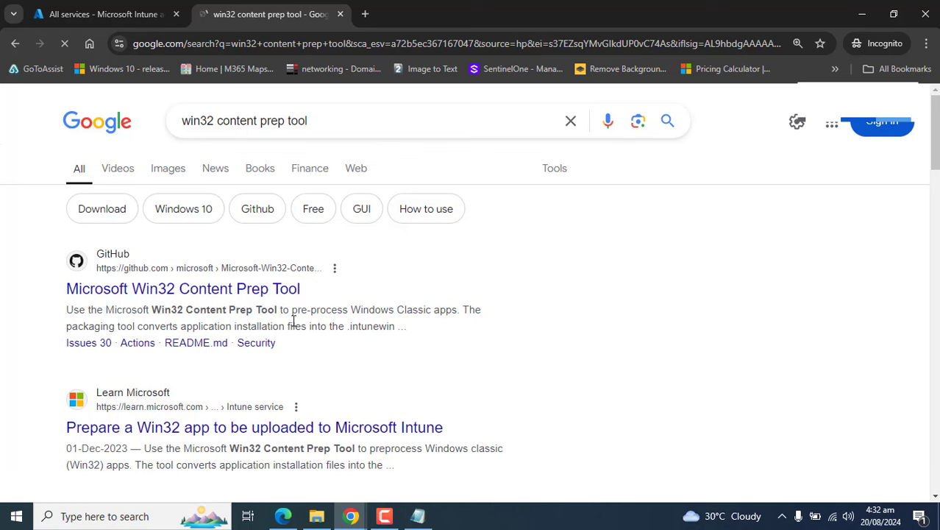
# - Open the Microsoft Win32 Content Prep Tool repository on GitHub and download it as a ZIP
pyautogui.click(265, 294)
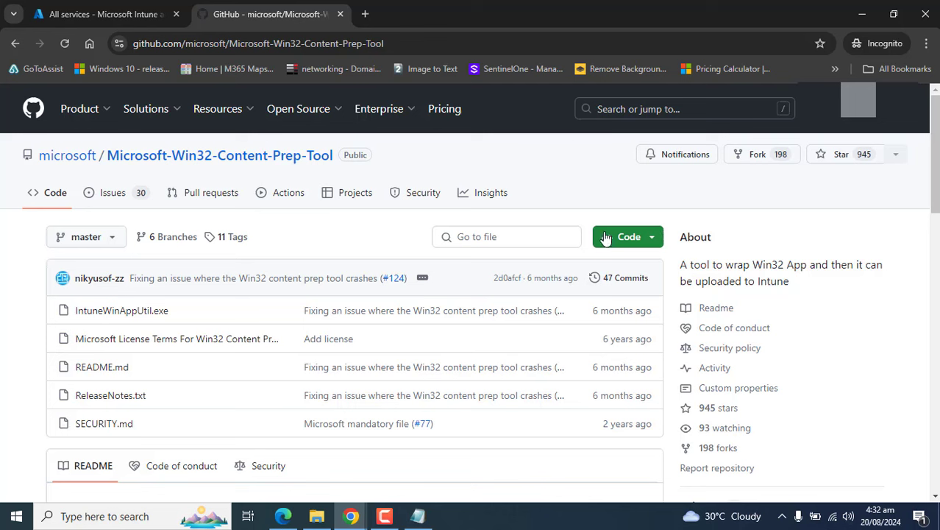
pyautogui.click(648, 242)
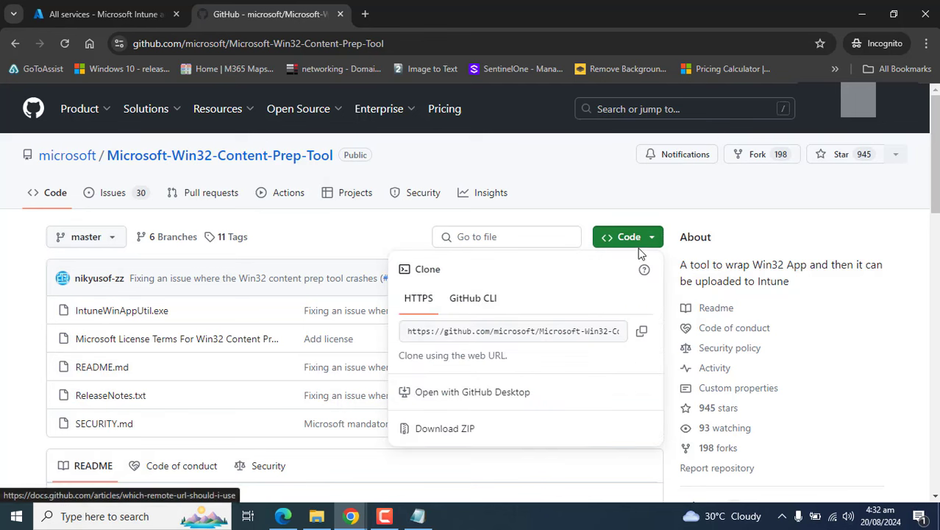
pyautogui.click(440, 428)
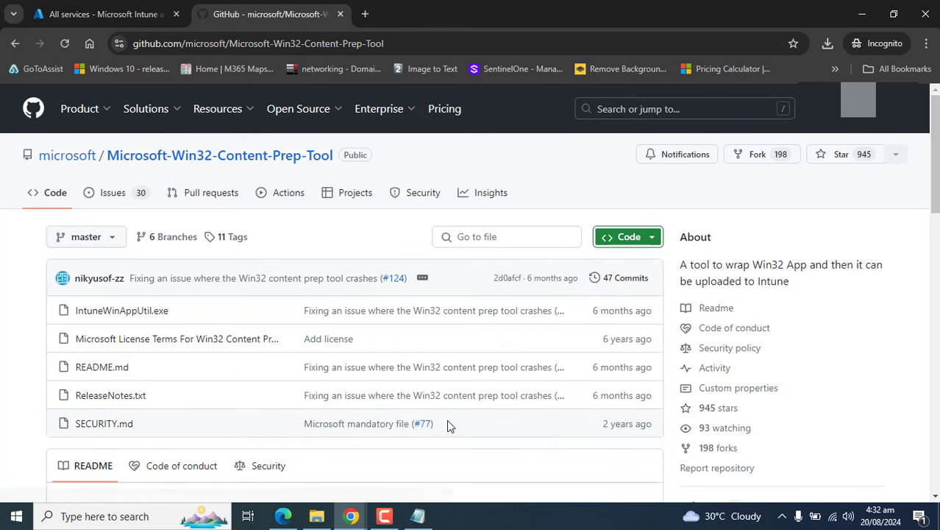
pyautogui.click(368, 310)
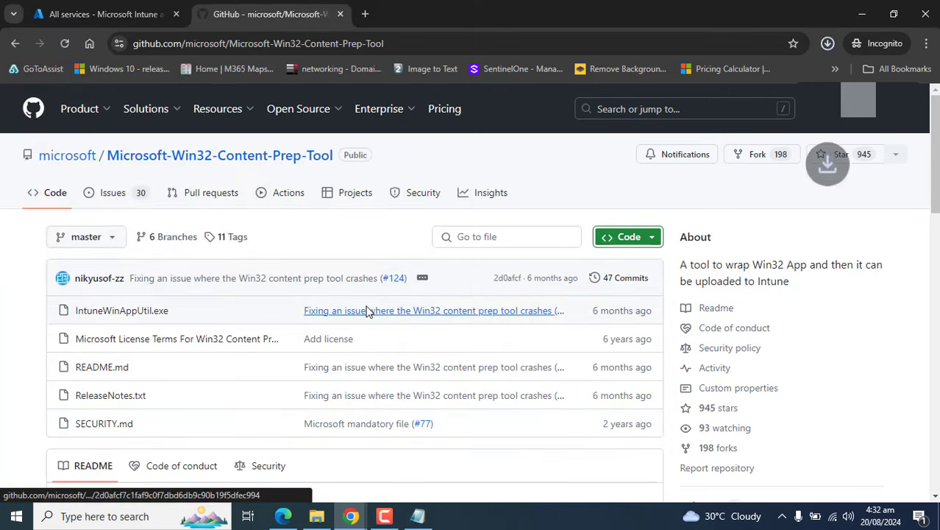
# - Show the downloaded Microsoft-Win32-Content-Prep-Tool-master.zip in its folder from the recent download history
pyautogui.click(825, 50)
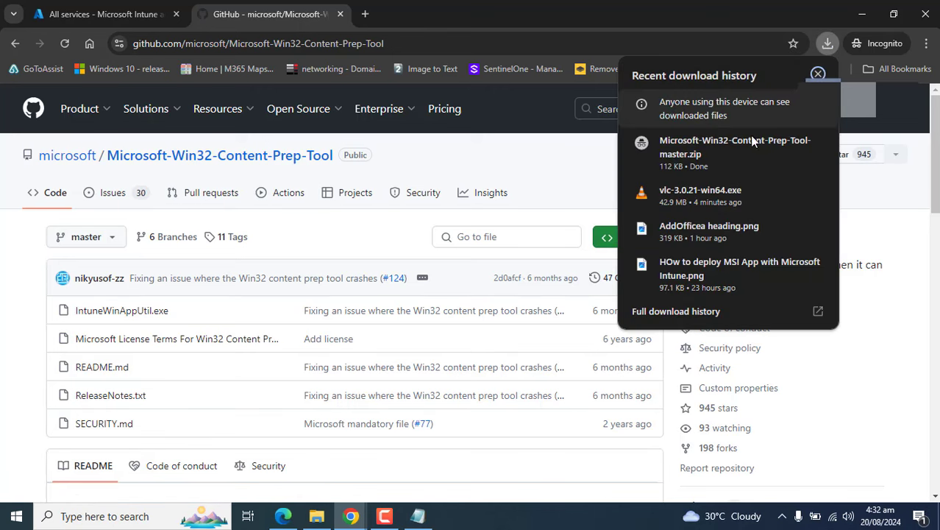
pyautogui.moveTo(765, 152)
pyautogui.click(790, 143)
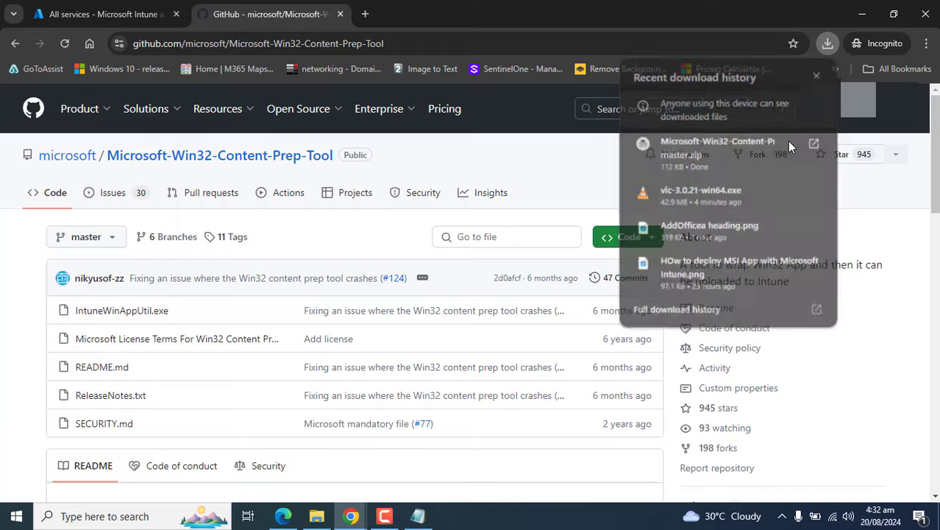
pyautogui.click(250, 200)
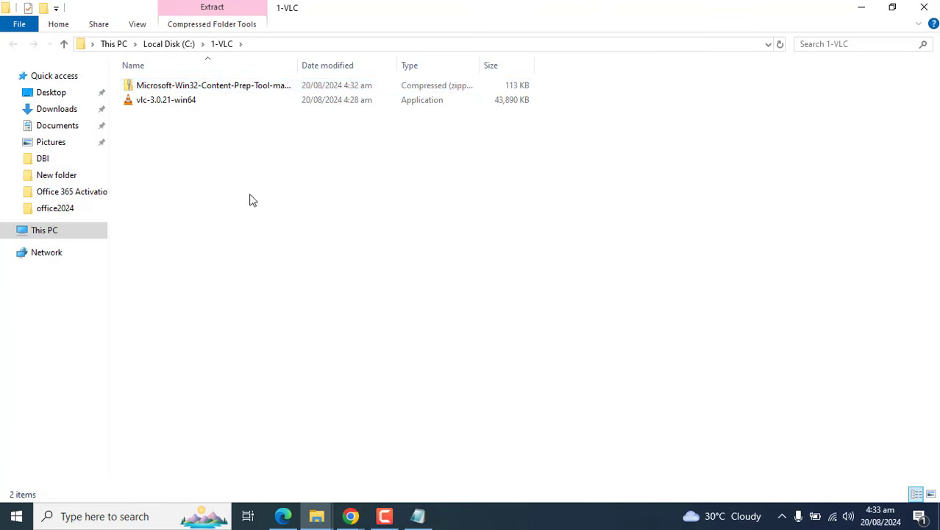
# - Extract the Microsoft-Win32-Content-Prep-Tool zip to C:\3-IntuneWinAppUtil and open the extracted Microsoft-Win32-Content-Prep-Tool-master folder
pyautogui.click(217, 86)
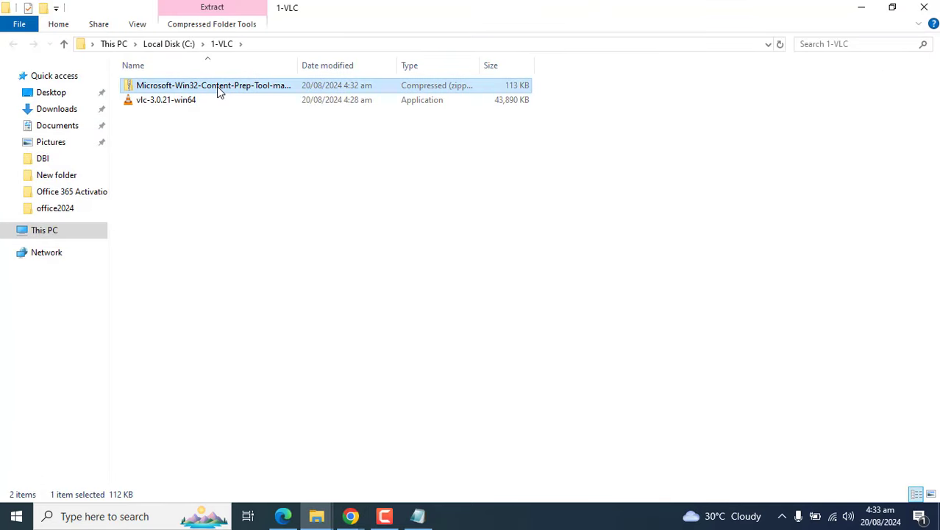
pyautogui.rightClick(217, 86)
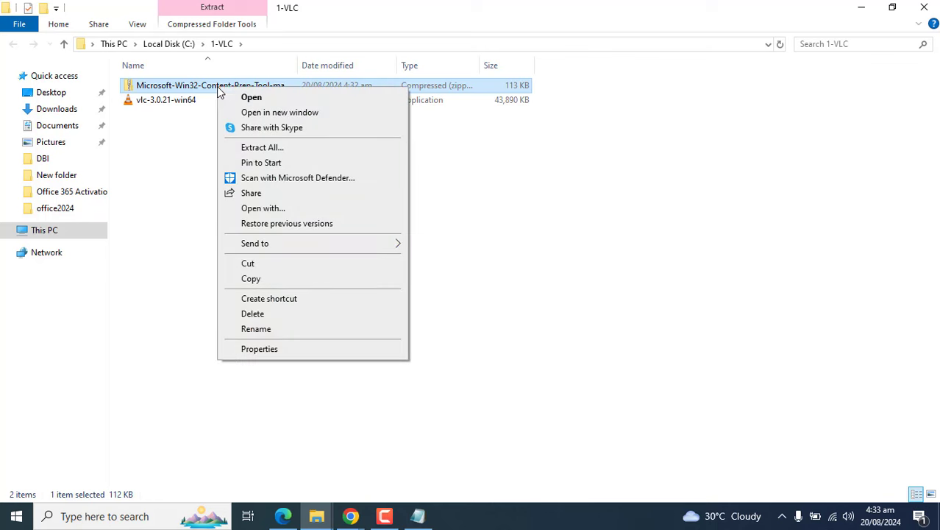
pyautogui.click(262, 150)
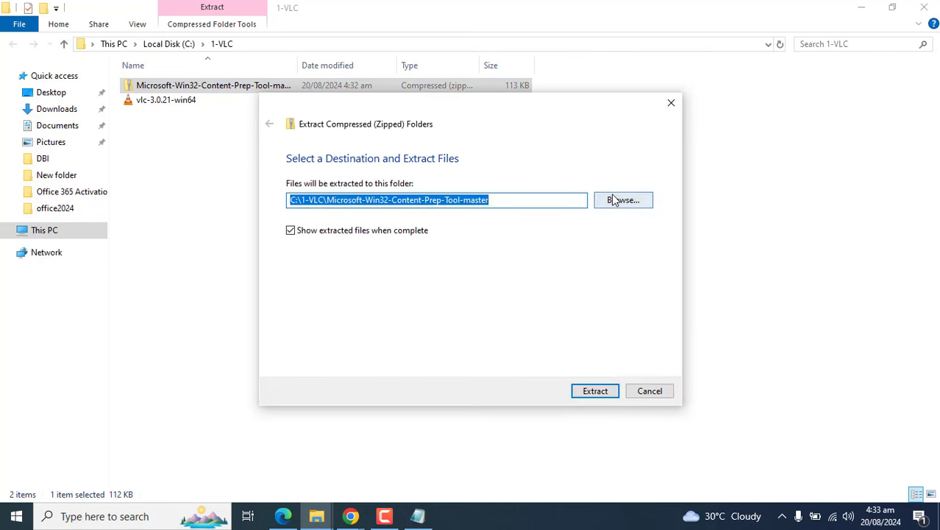
pyautogui.click(606, 200)
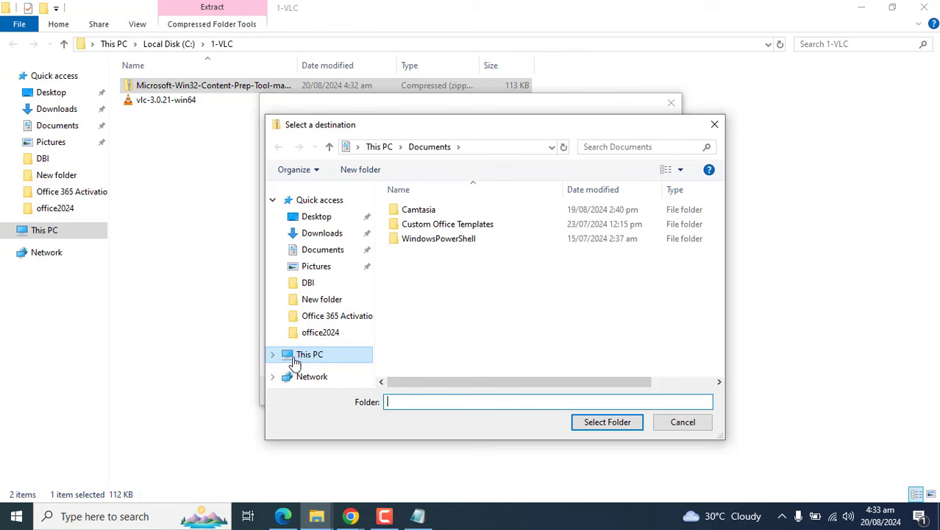
pyautogui.click(294, 360)
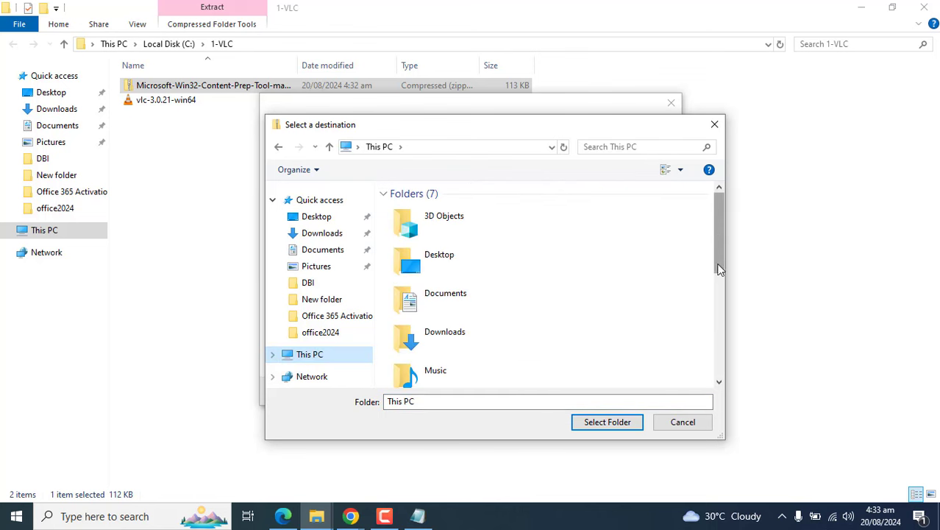
pyautogui.scroll(-5, 704, 214)
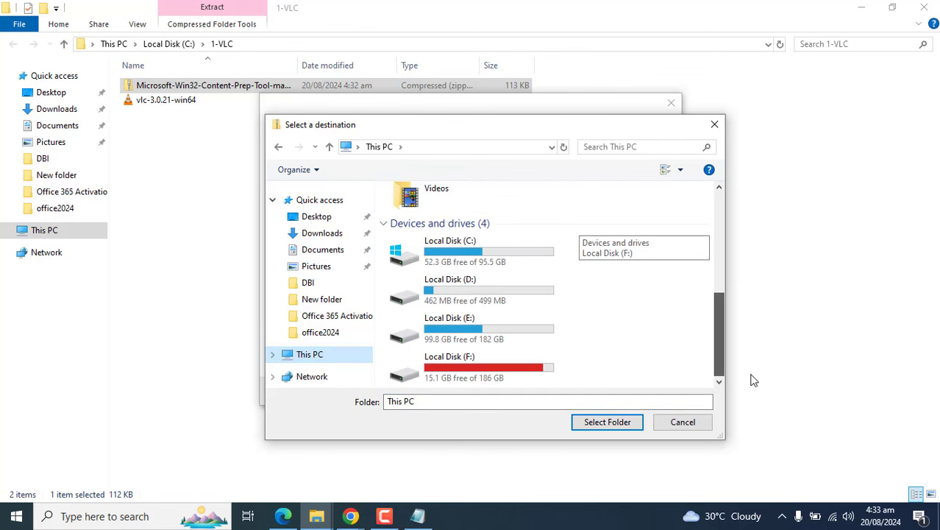
pyautogui.doubleClick(470, 240)
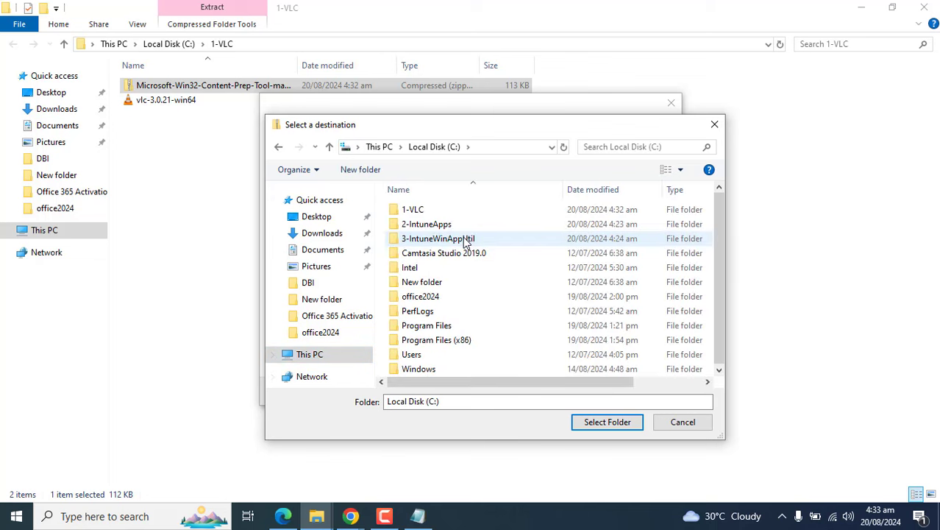
pyautogui.doubleClick(465, 240)
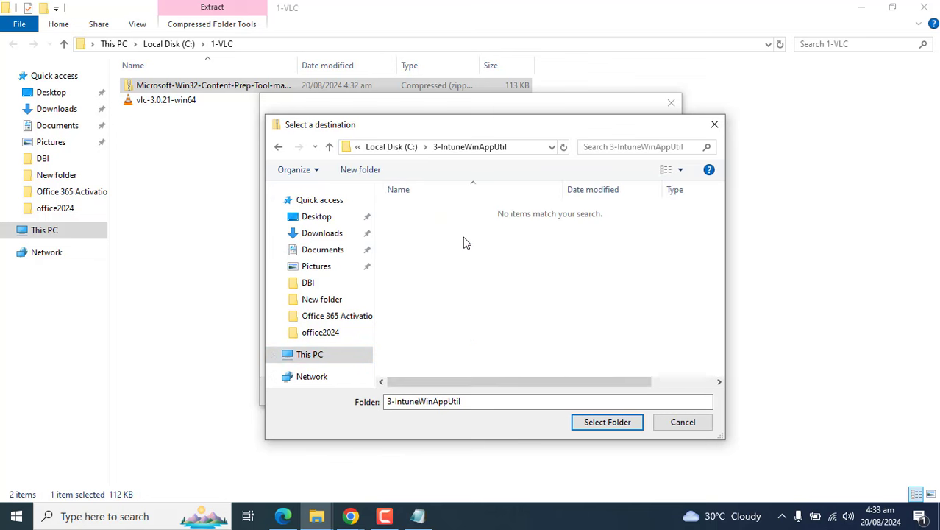
pyautogui.click(604, 425)
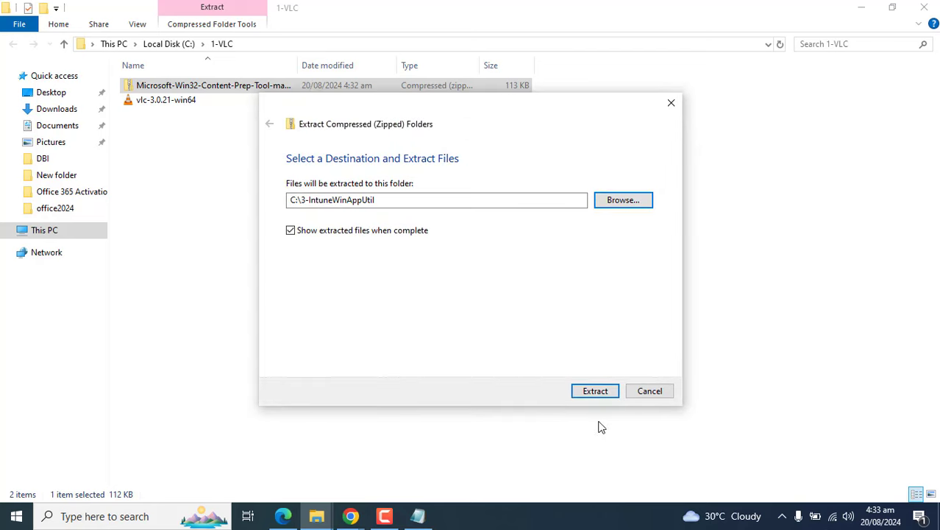
pyautogui.click(579, 393)
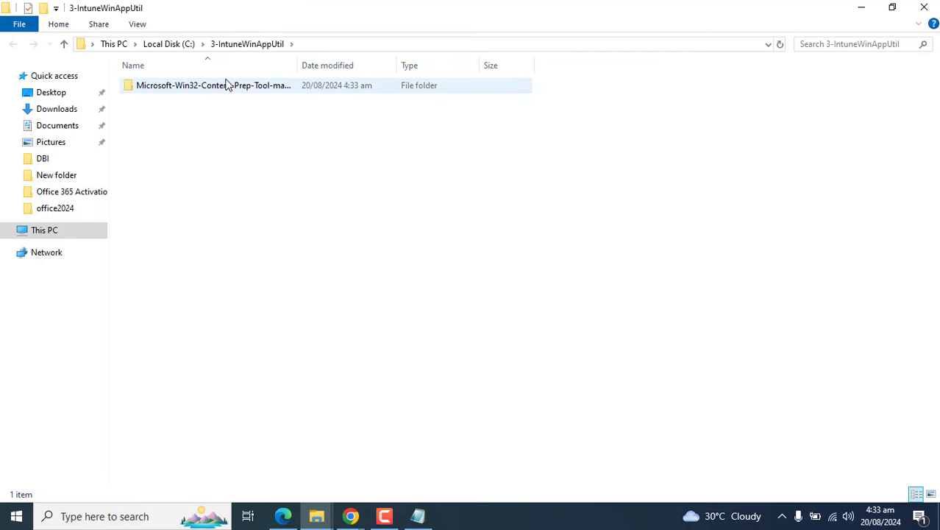
pyautogui.doubleClick(225, 86)
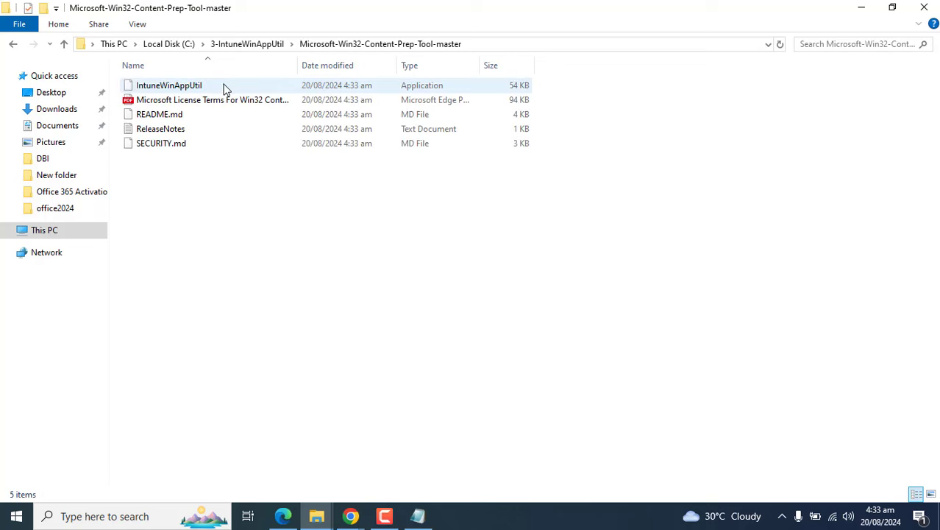
# - Move the Microsoft-Win32-Content-Prep-Tool-master zip from C:\1-VLC to the Downloads folder
pyautogui.click(14, 44)
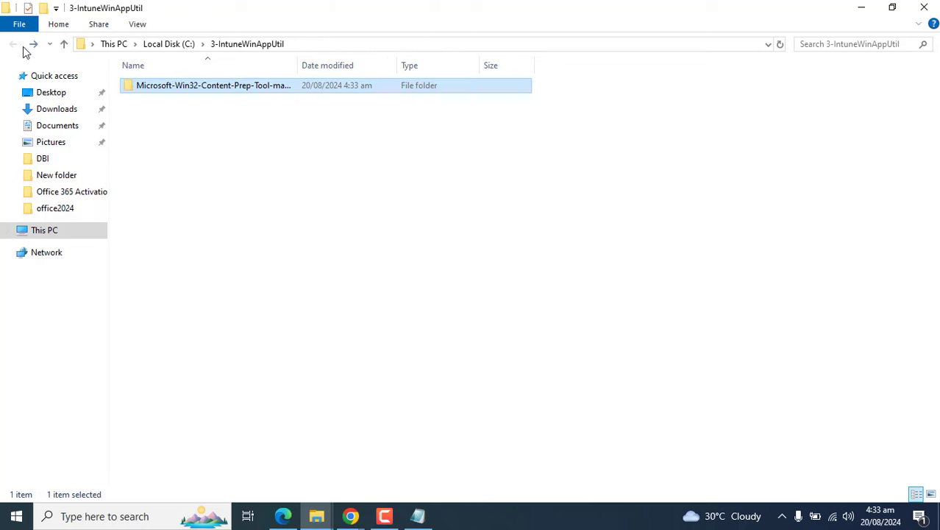
pyautogui.click(151, 44)
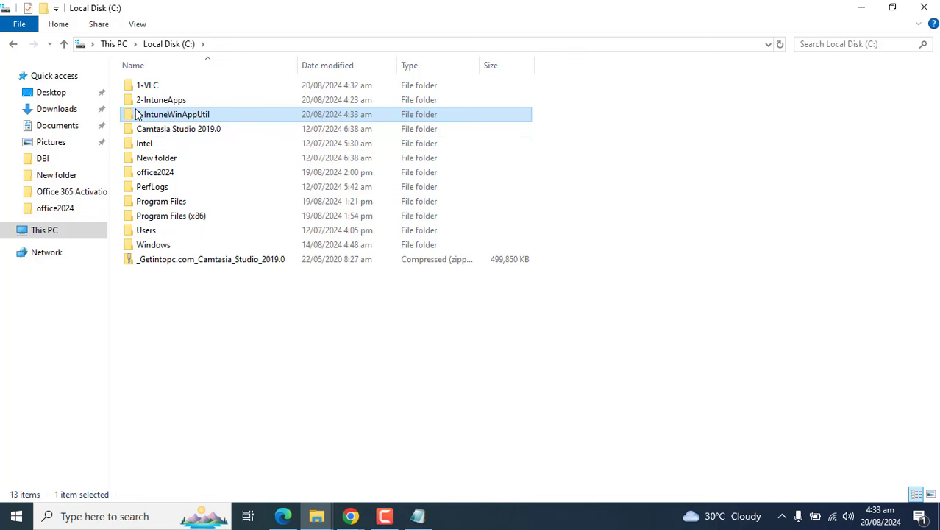
pyautogui.click(142, 87)
pyautogui.doubleClick(142, 86)
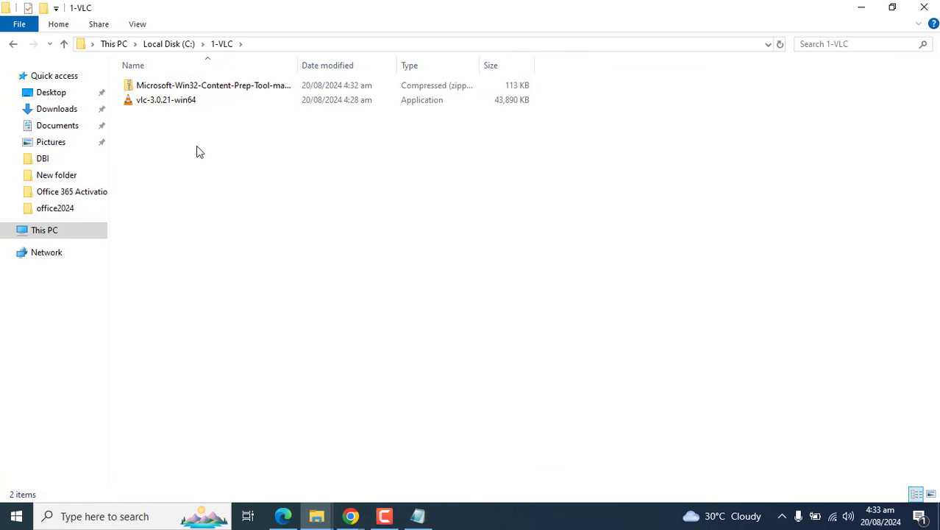
pyautogui.click(205, 87)
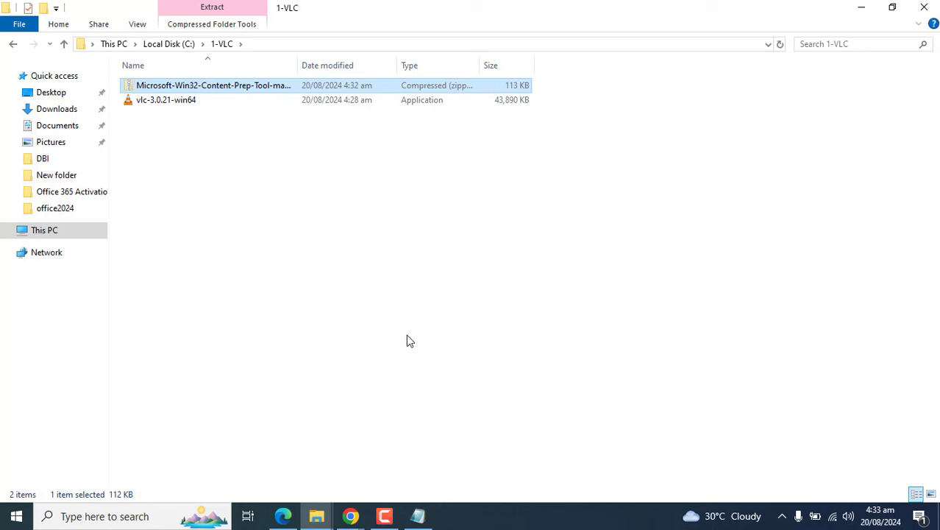
pyautogui.click(49, 110)
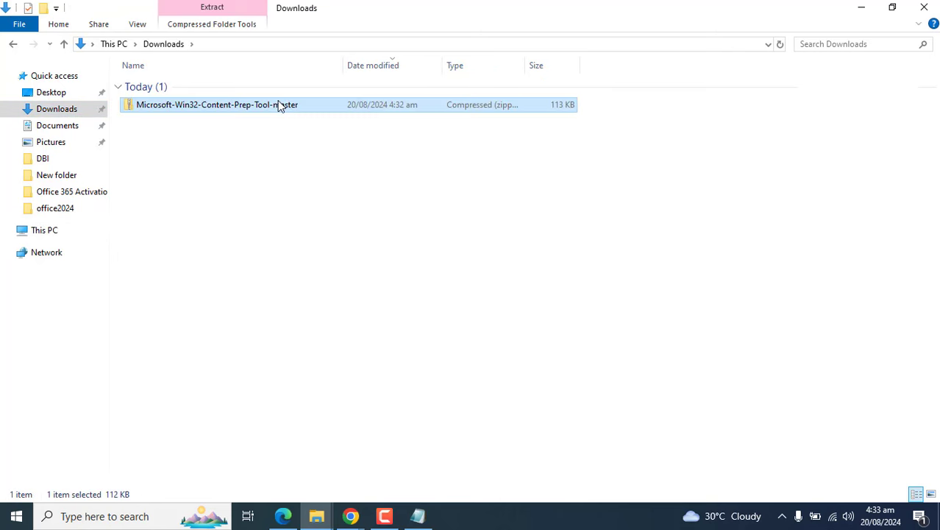
# - Open the Microsoft-Win32-Content-Prep-Tool-master folder inside C:\3-IntuneWinAppUtil
pyautogui.click(42, 234)
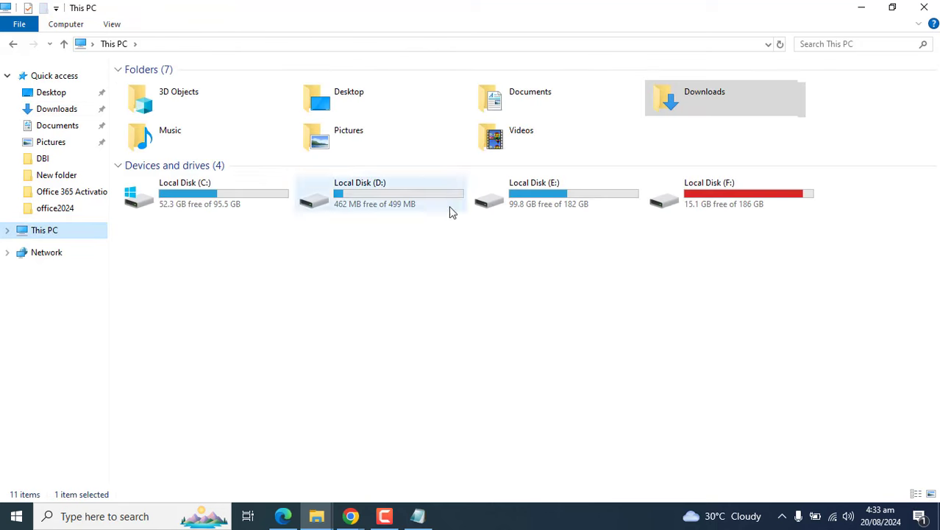
pyautogui.doubleClick(254, 201)
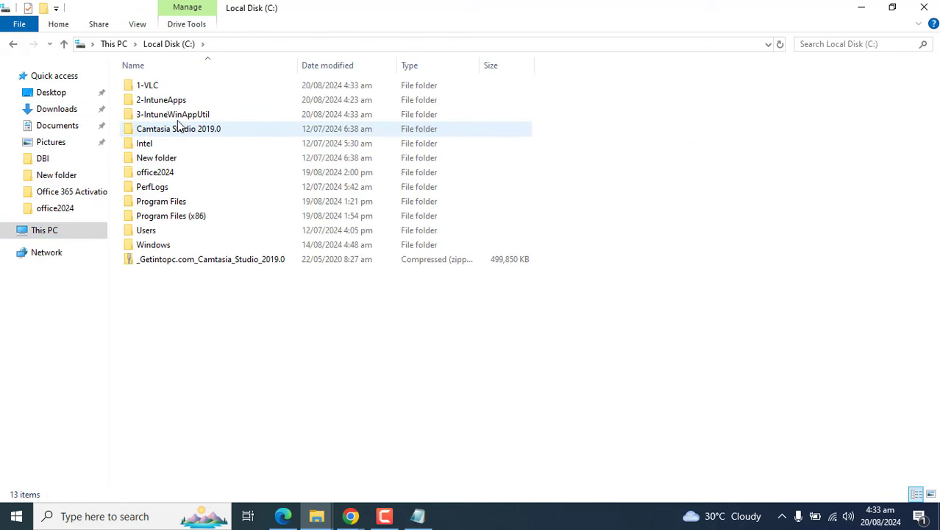
pyautogui.doubleClick(178, 114)
pyautogui.doubleClick(170, 88)
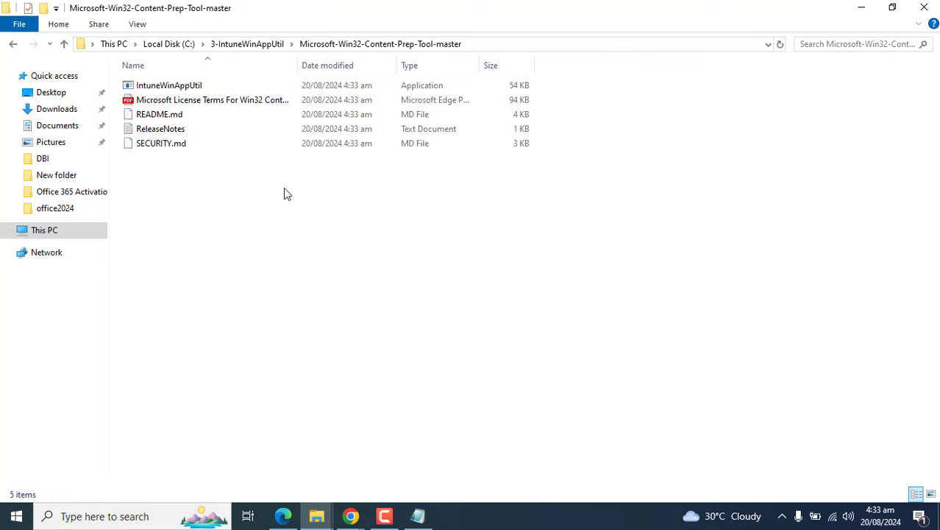
# - Move all files from Microsoft-Win32-Content-Prep-Tool-master up into C:\3-IntuneWinAppUtil and delete the emptied folder
pyautogui.moveTo(162, 228); pyautogui.dragTo(166, 99)
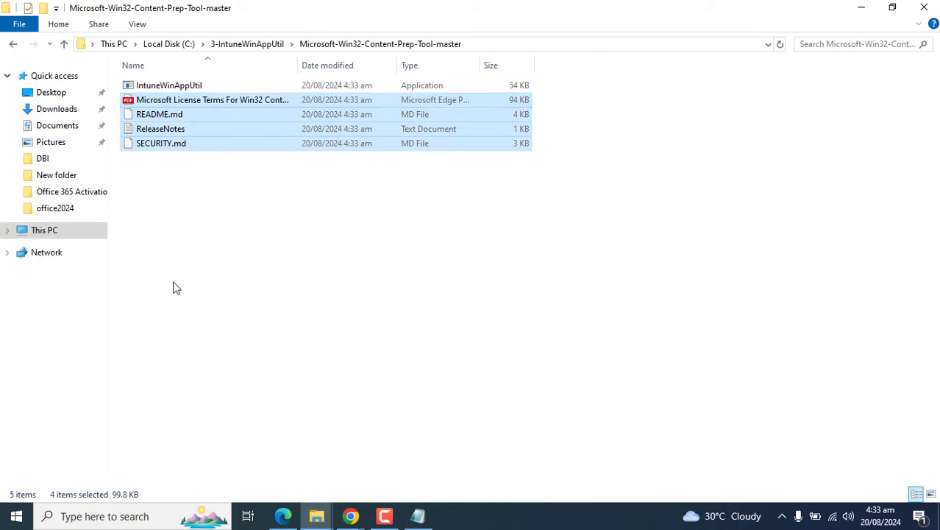
pyautogui.click(203, 272)
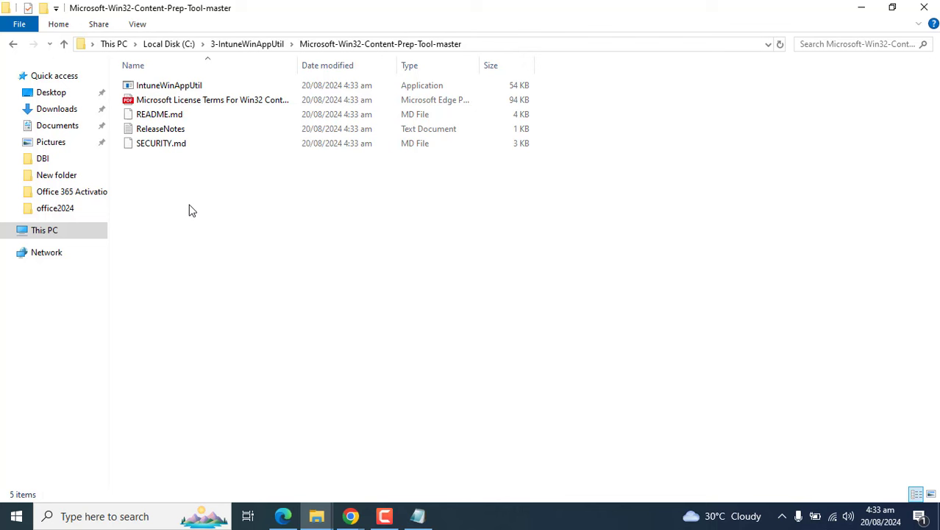
pyautogui.hotkey('ctrl', 'a')
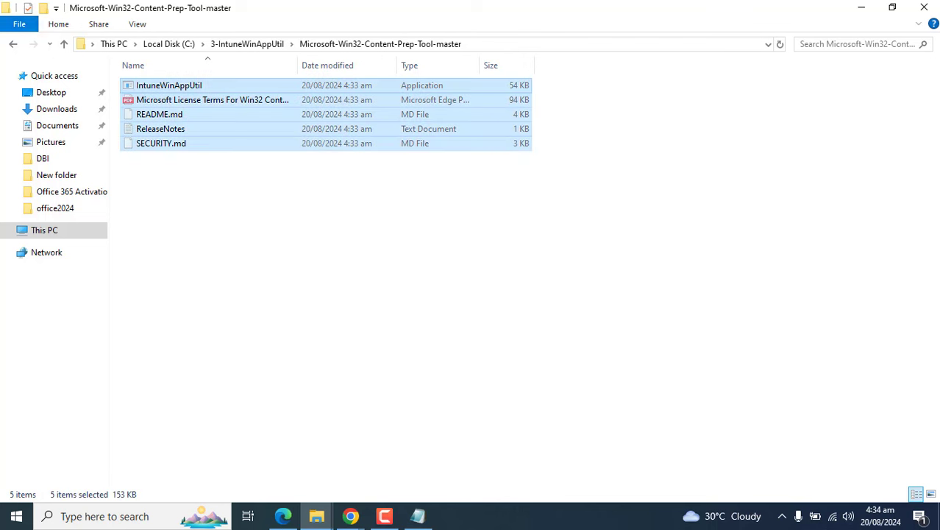
pyautogui.click(13, 44)
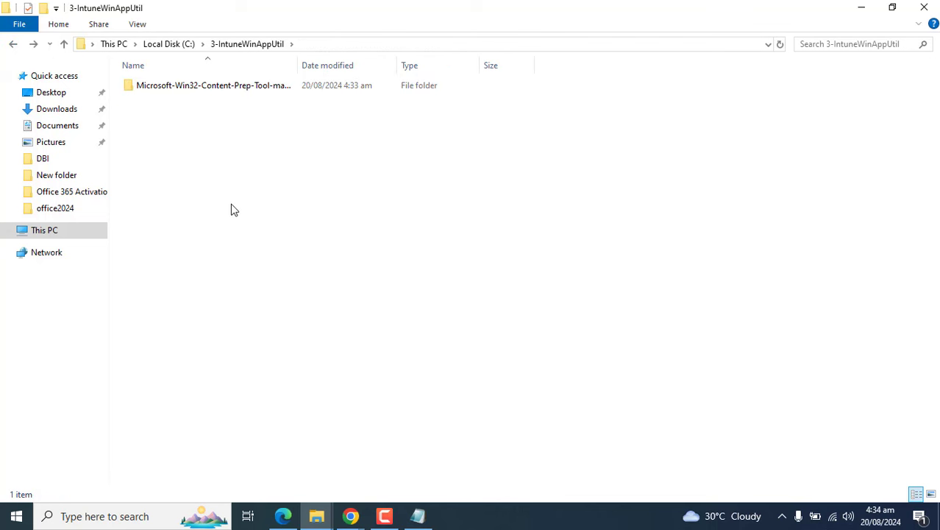
pyautogui.hotkey('ctrl', 'v')
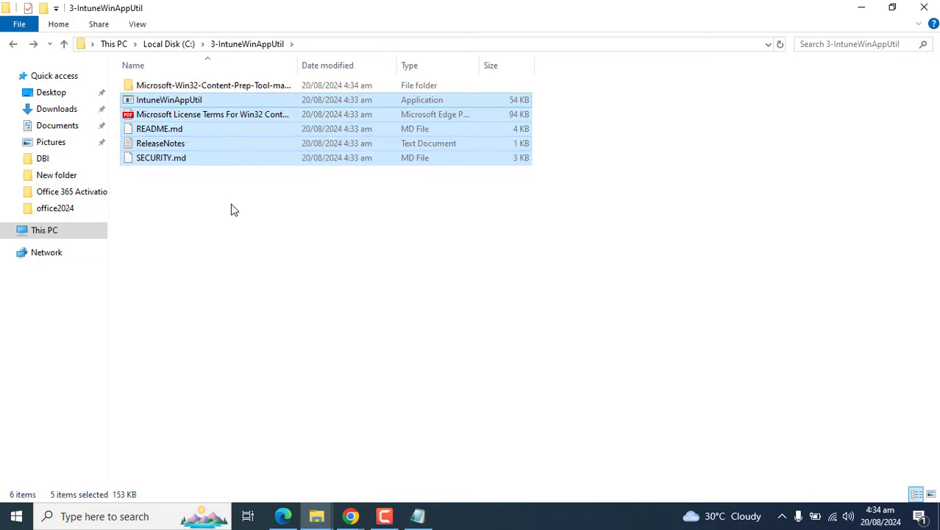
pyautogui.click(212, 86)
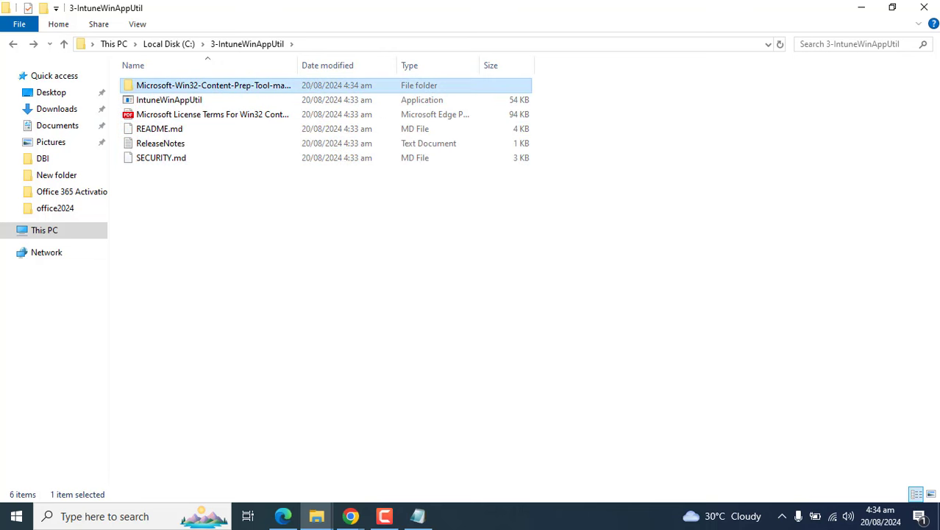
pyautogui.press('Delete')
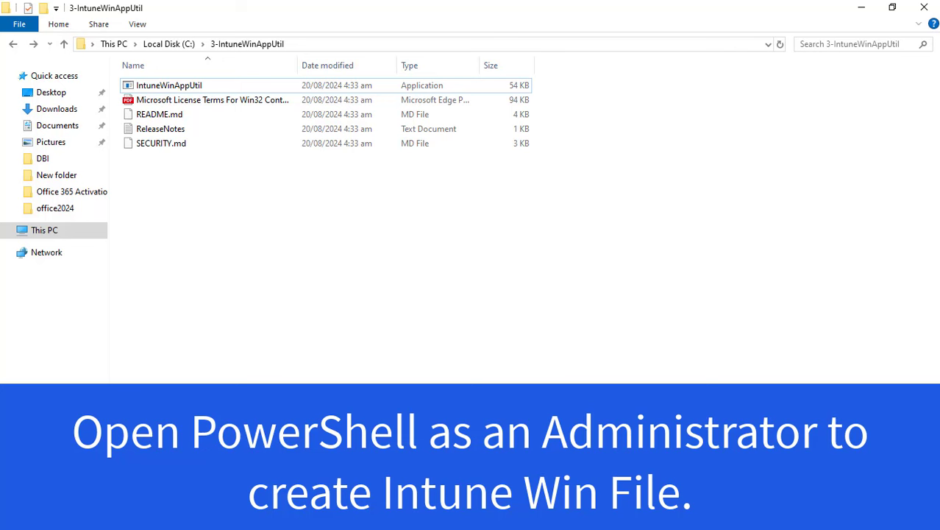
# - Open Windows PowerShell as an administrator from the desktop
pyautogui.press('super+x')
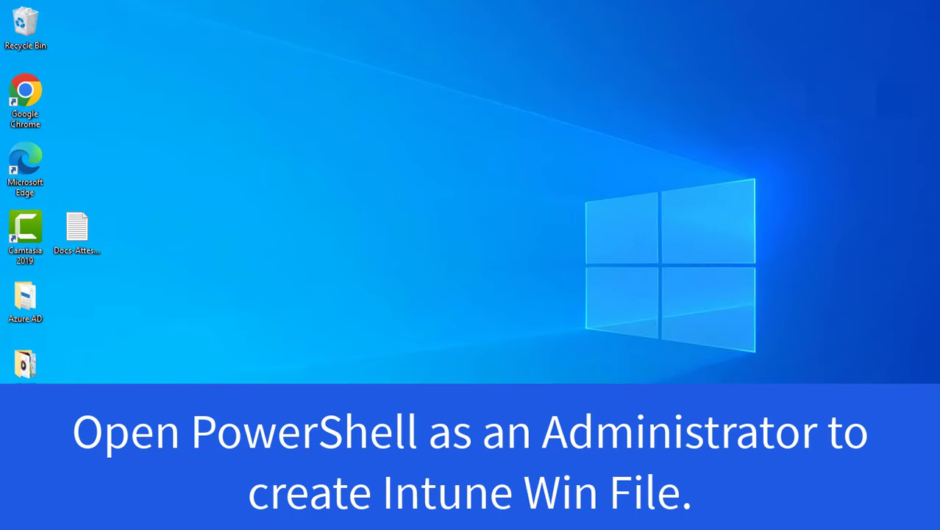
pyautogui.press('super')
pyautogui.press('super+x')
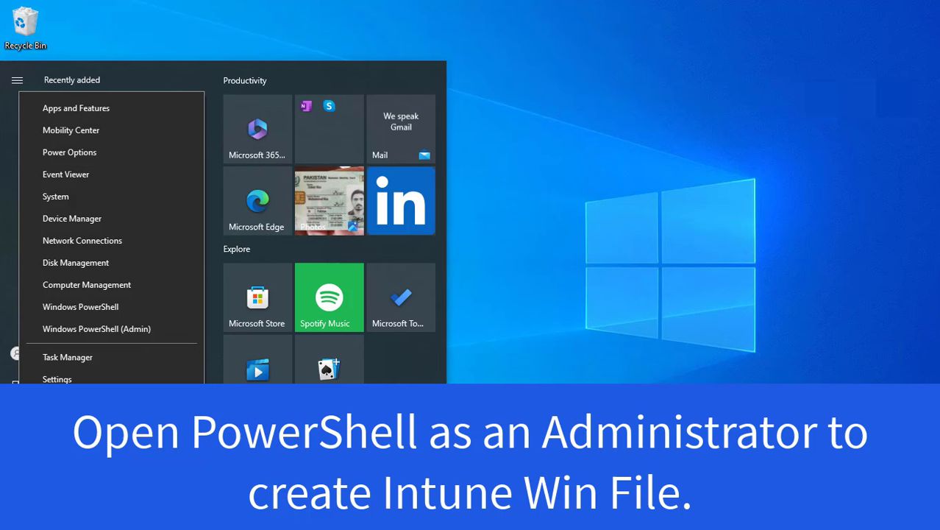
pyautogui.click(84, 333)
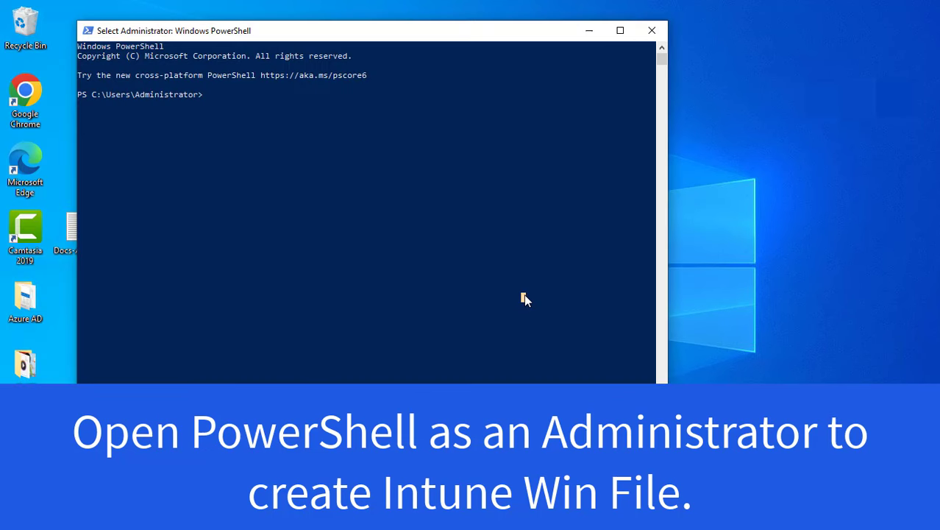
# - Change the PowerShell directory up to the C:\ root with cd.. and list its contents with dir
pyautogui.write('cd..')
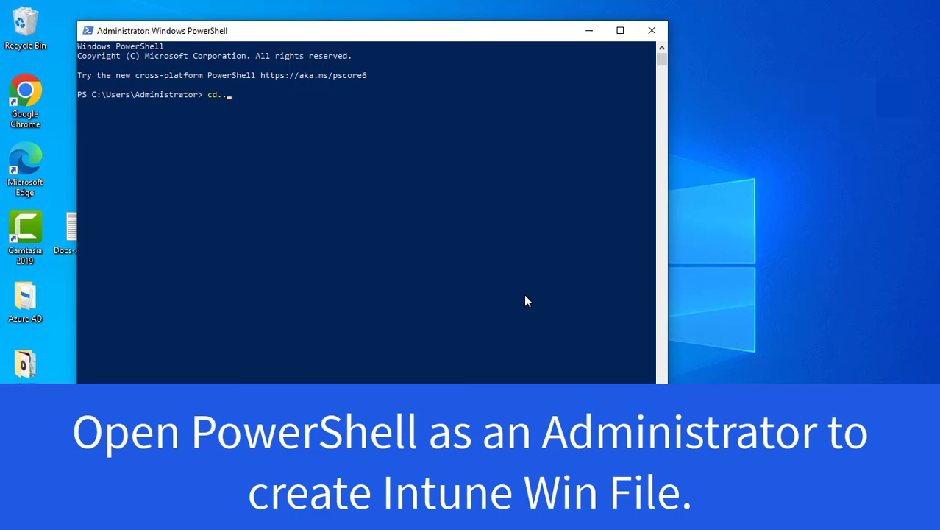
pyautogui.press('Return')
pyautogui.write('cd..')
pyautogui.press('Return')
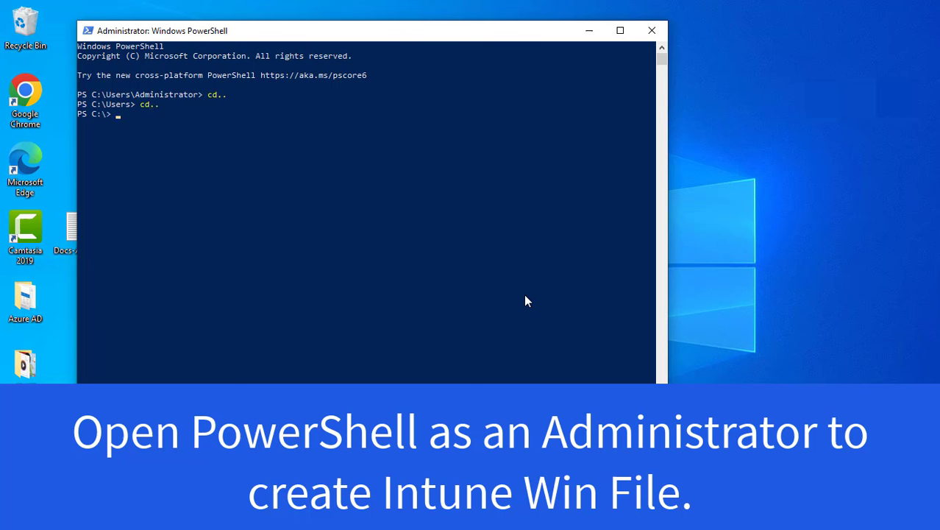
pyautogui.write('dir')
pyautogui.press('Return')
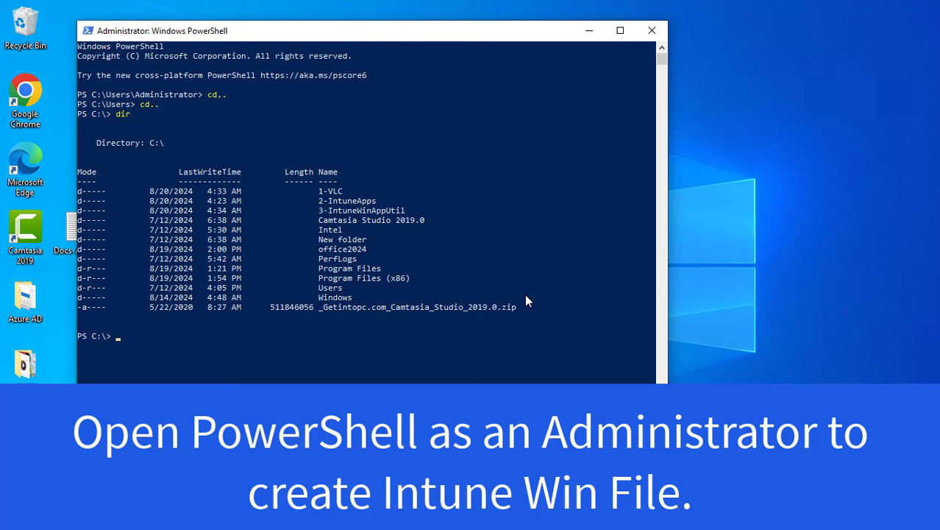
# - Change the directory to 3-IntuneWinAppUtil, copying the folder name from the listing, and list its contents with dir
pyautogui.write('cd')
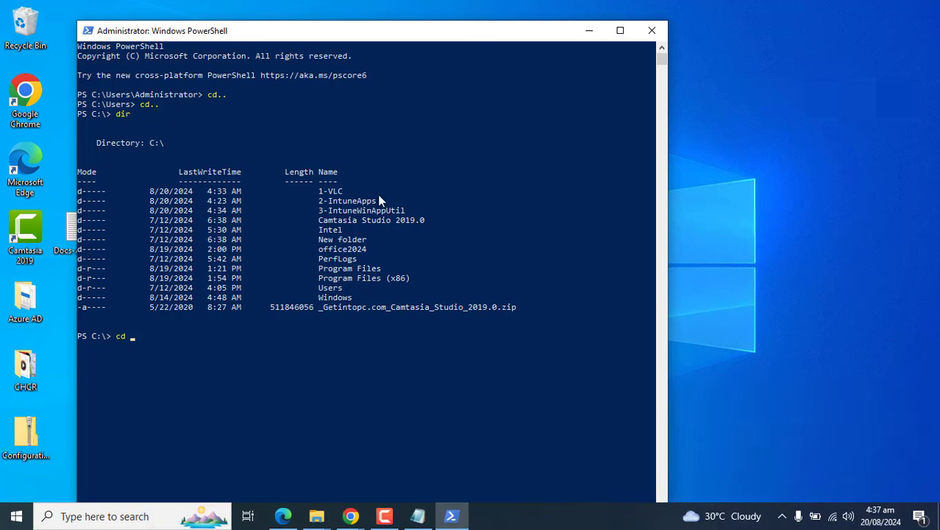
pyautogui.moveTo(412, 214); pyautogui.dragTo(322, 214)
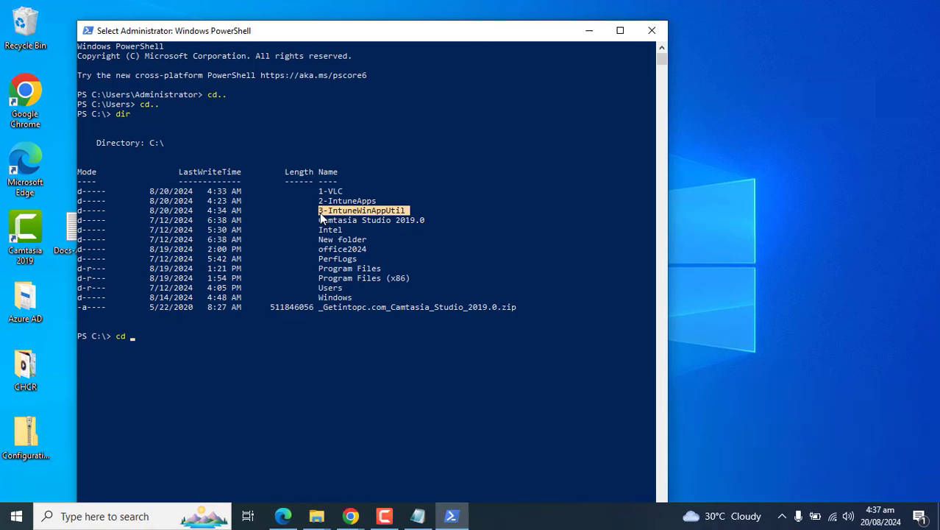
pyautogui.hotkey('ctrl', 'c')
pyautogui.hotkey('ctrl', 'c')
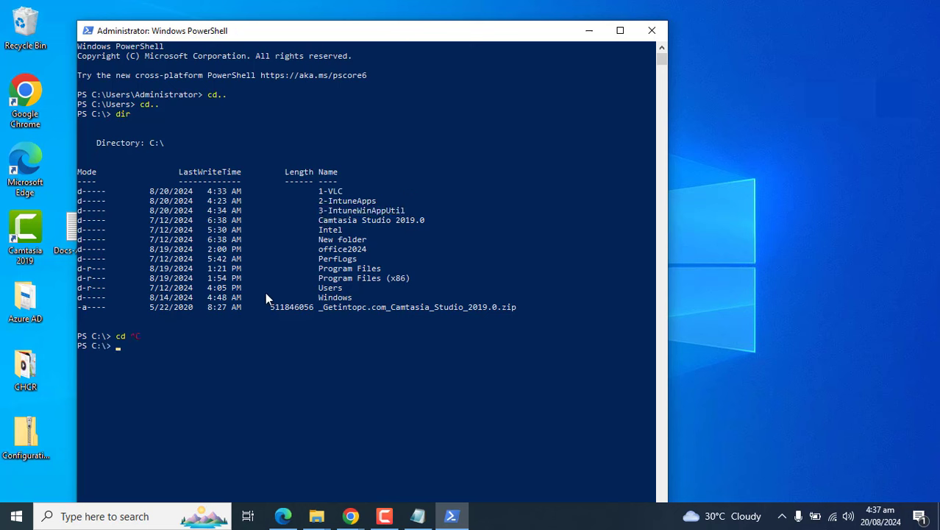
pyautogui.write('cd')
pyautogui.hotkey('ctrl', 'v')
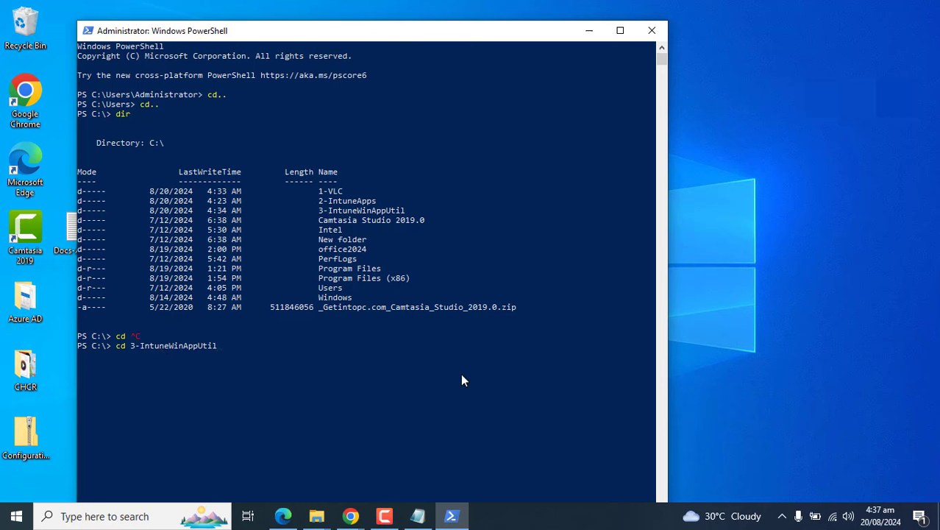
pyautogui.press('Return')
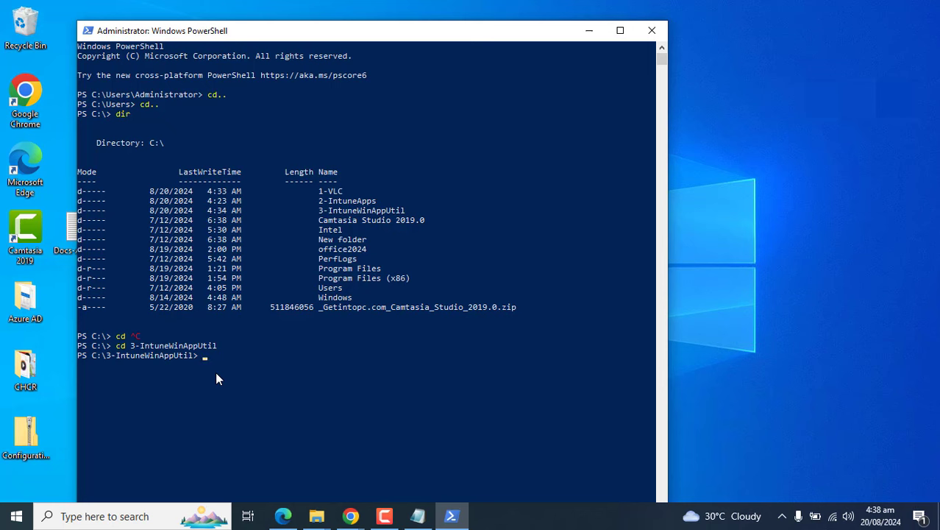
pyautogui.press('Return')
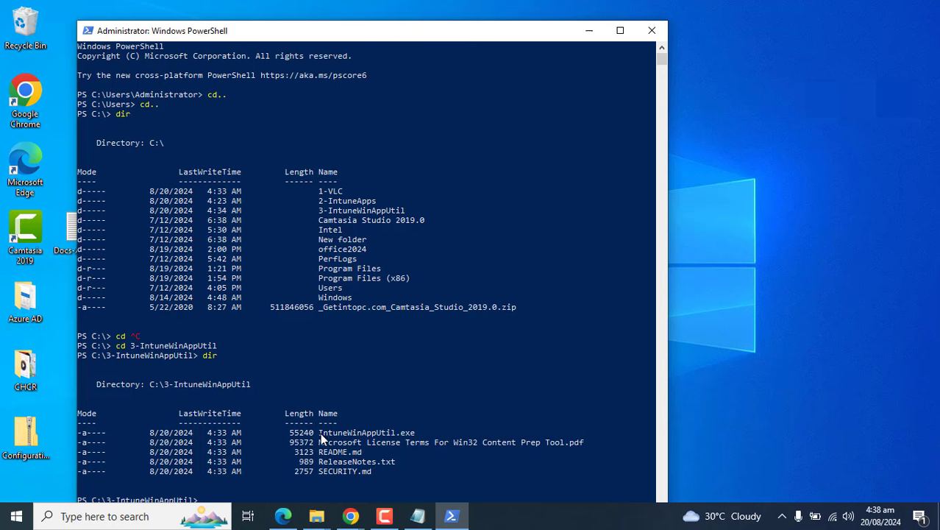
# - Maximize the PowerShell window and run .\IntuneWinAppUtil.exe, copying the file name from the listing
pyautogui.moveTo(320, 433); pyautogui.dragTo(406, 436)
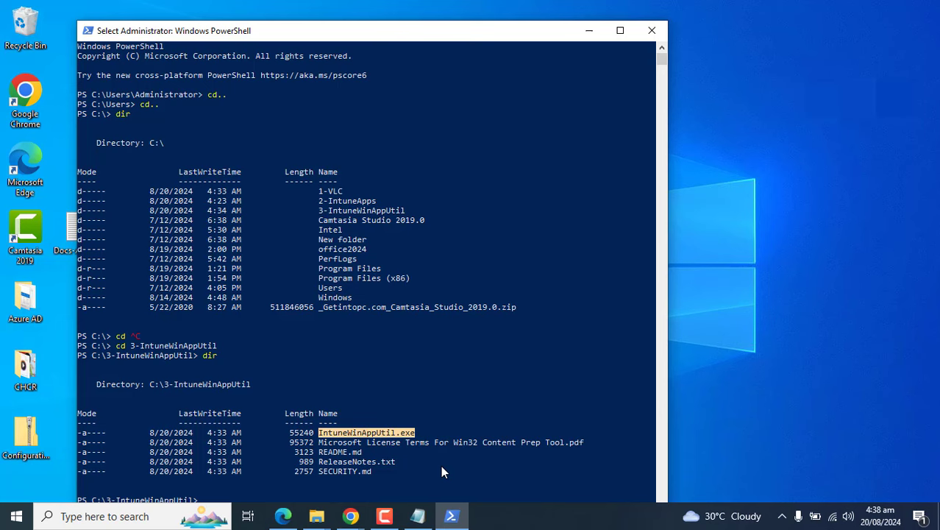
pyautogui.hotkey('ctrl', 'c')
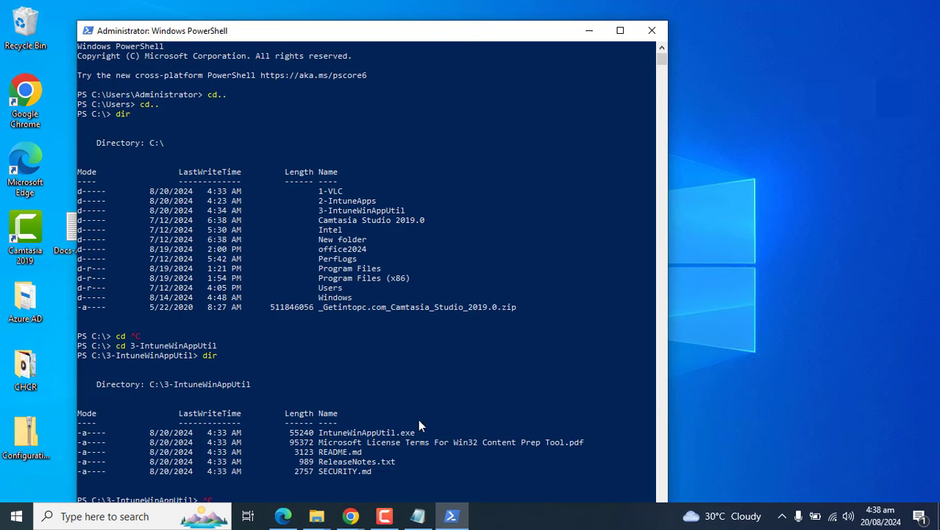
pyautogui.doubleClick(375, 37)
pyautogui.write('.\\')
pyautogui.hotkey('ctrl', 'v')
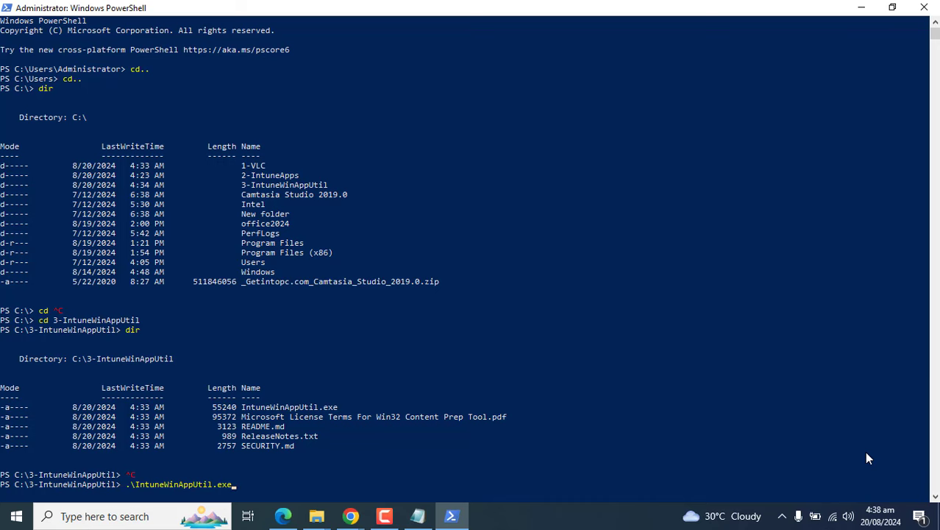
pyautogui.press('Return')
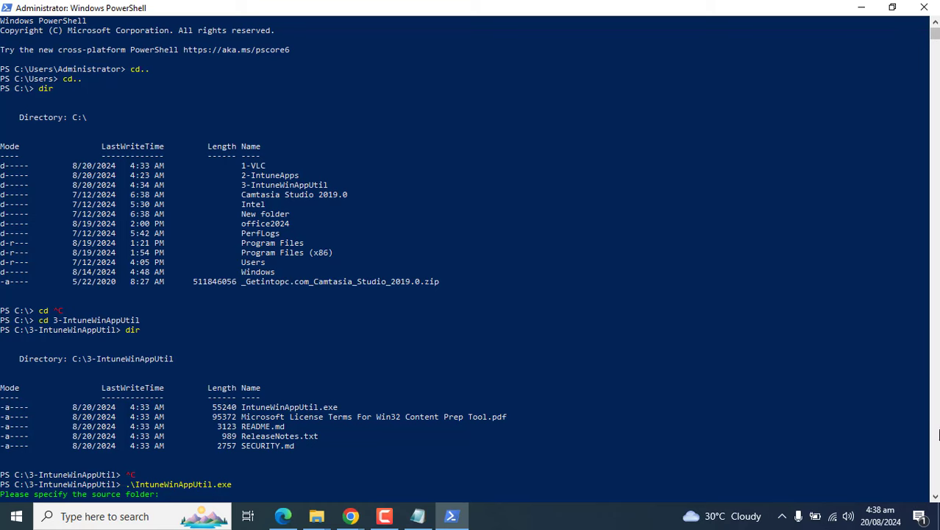
pyautogui.scroll(-1, 934, 500)
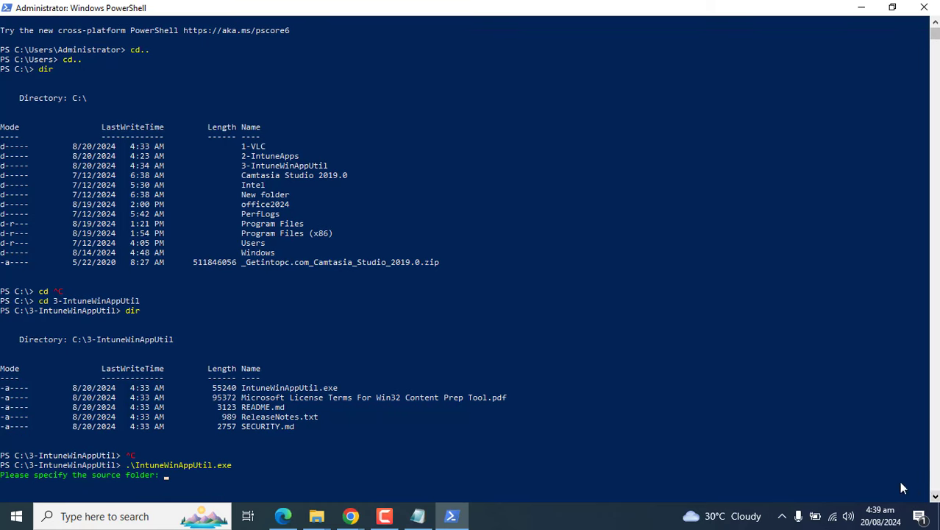
# - Switch to the 1-VLC folder window in File Explorer and copy its full path, C:\1-VLC
pyautogui.click(465, 521)
pyautogui.click(463, 519)
pyautogui.moveTo(316, 515)
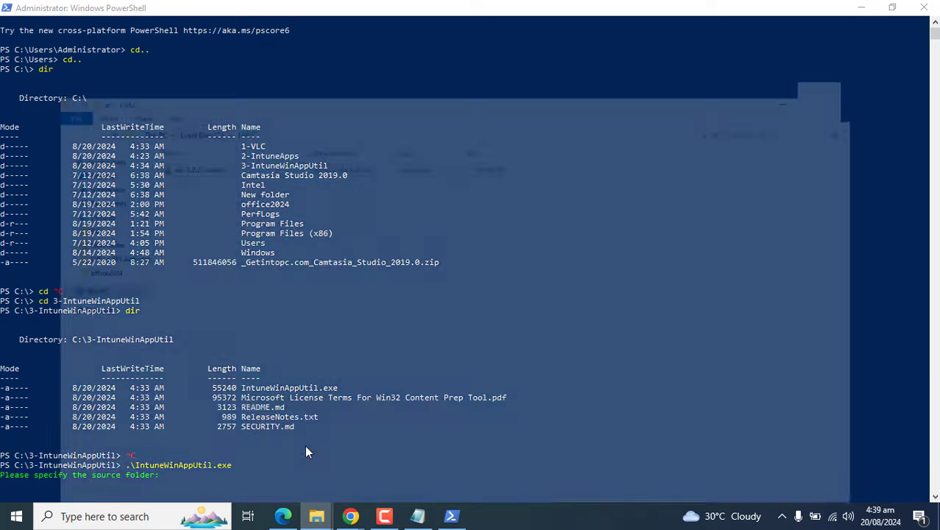
pyautogui.click(306, 446)
pyautogui.click(268, 44)
pyautogui.click(268, 44)
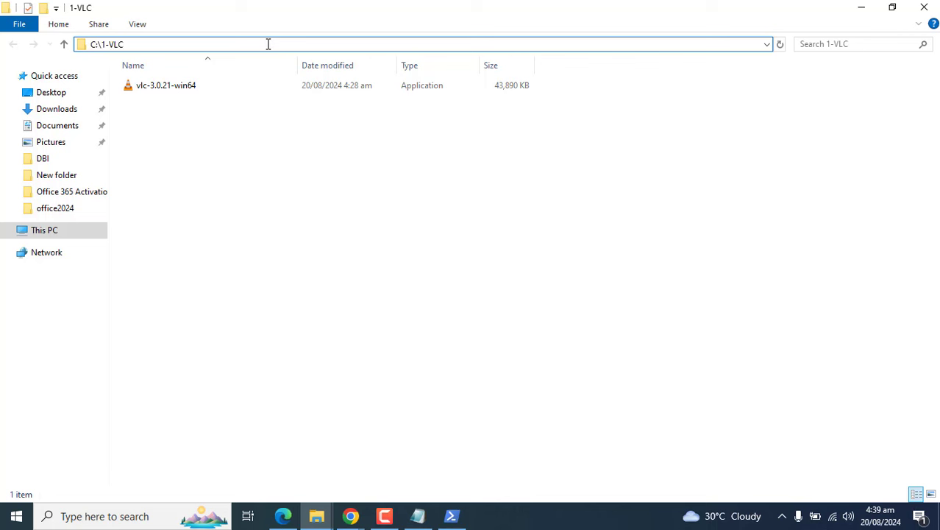
pyautogui.rightClick(268, 44)
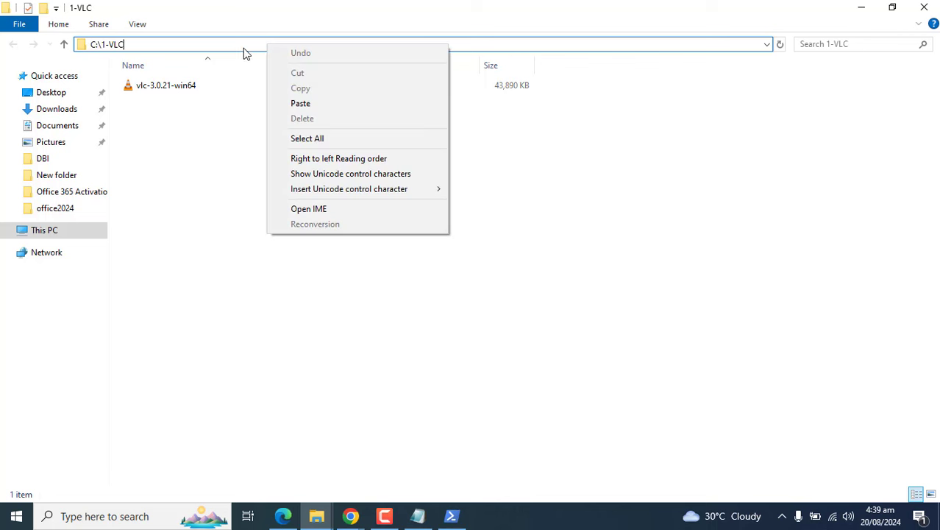
pyautogui.click(315, 138)
pyautogui.rightClick(187, 44)
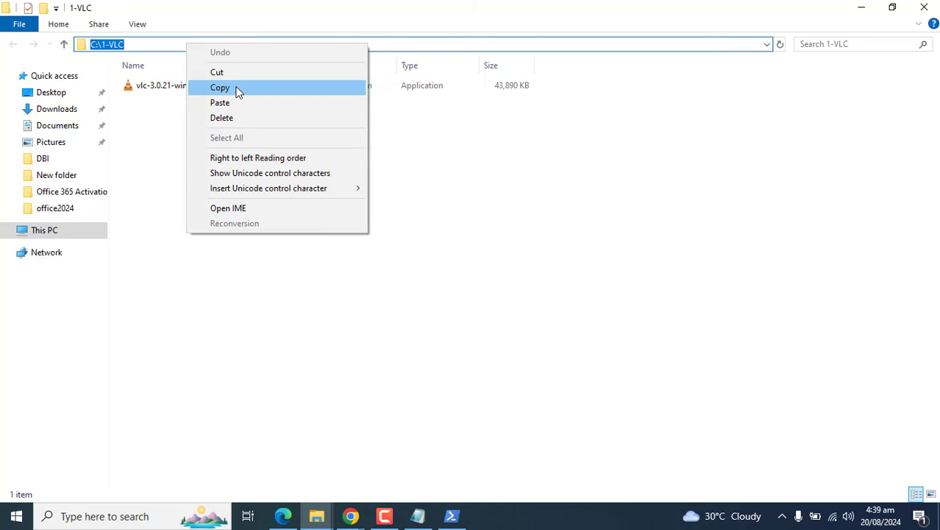
pyautogui.click(240, 89)
# - Return to PowerShell and submit C:\1-VLC as the source folder for IntuneWinAppUtil
pyautogui.click(452, 516)
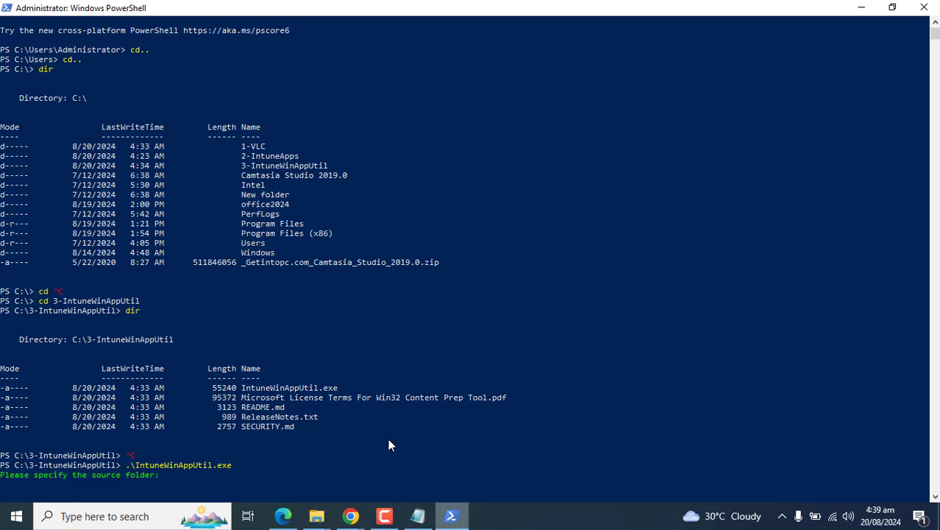
pyautogui.rightClick(249, 478)
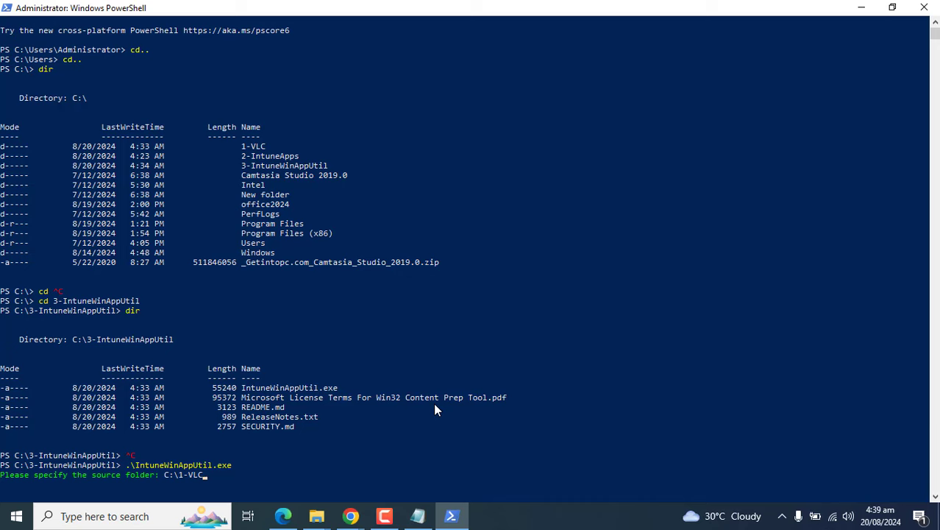
pyautogui.press('Return')
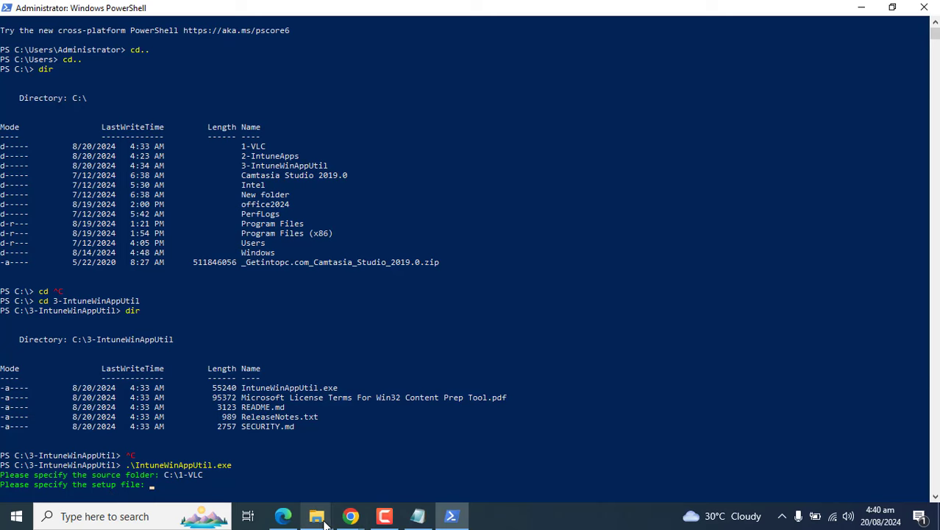
# - Copy the installer's file name, vlc-3.0.21-win64, from the 1-VLC folder in File Explorer, then minimize that window
pyautogui.moveTo(324, 520)
pyautogui.click(308, 471)
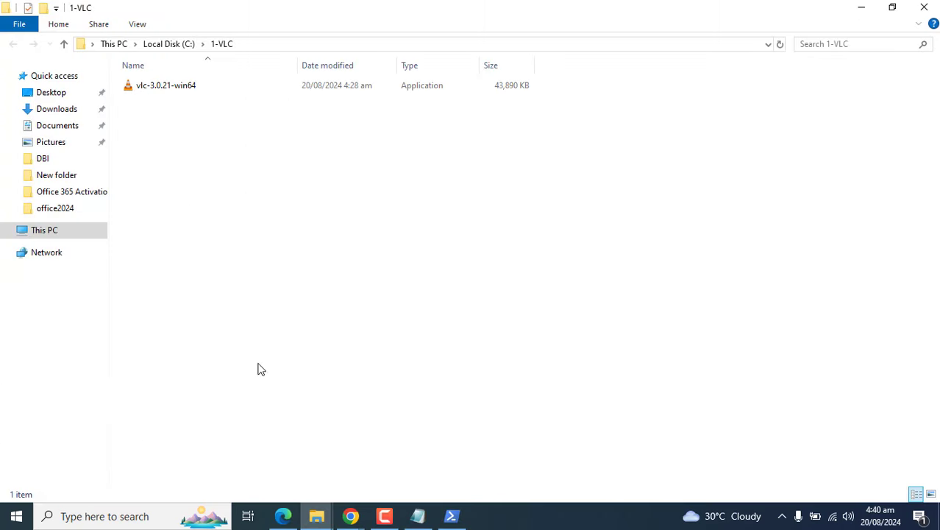
pyautogui.click(154, 84)
pyautogui.rightClick(154, 84)
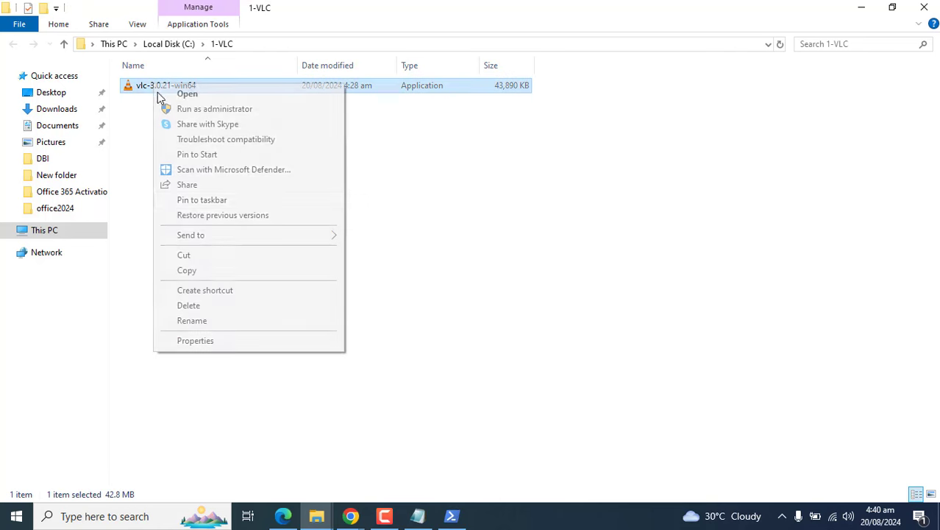
pyautogui.click(199, 321)
pyautogui.click(197, 182)
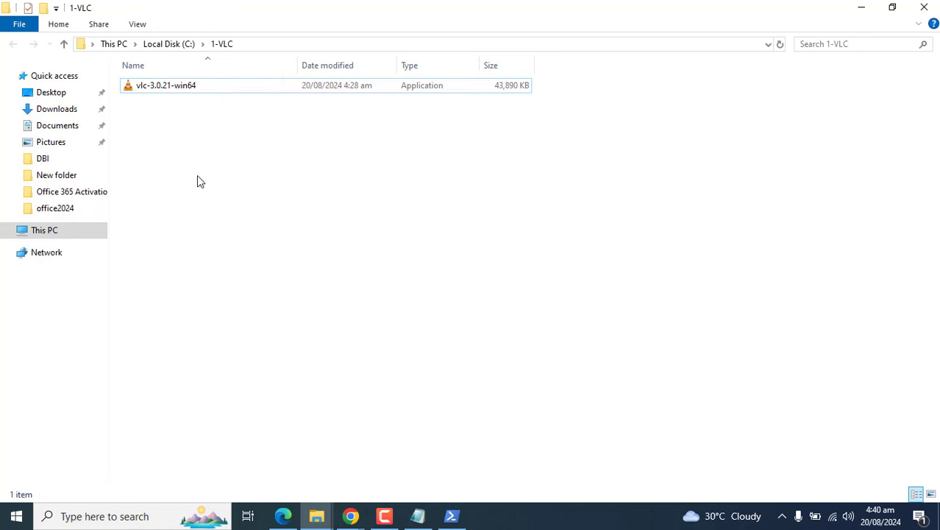
pyautogui.click(188, 86)
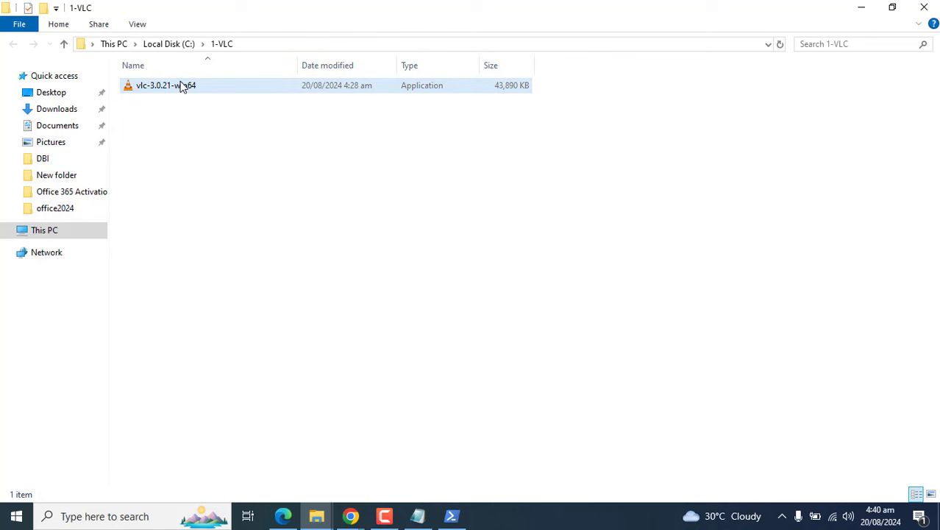
pyautogui.rightClick(182, 86)
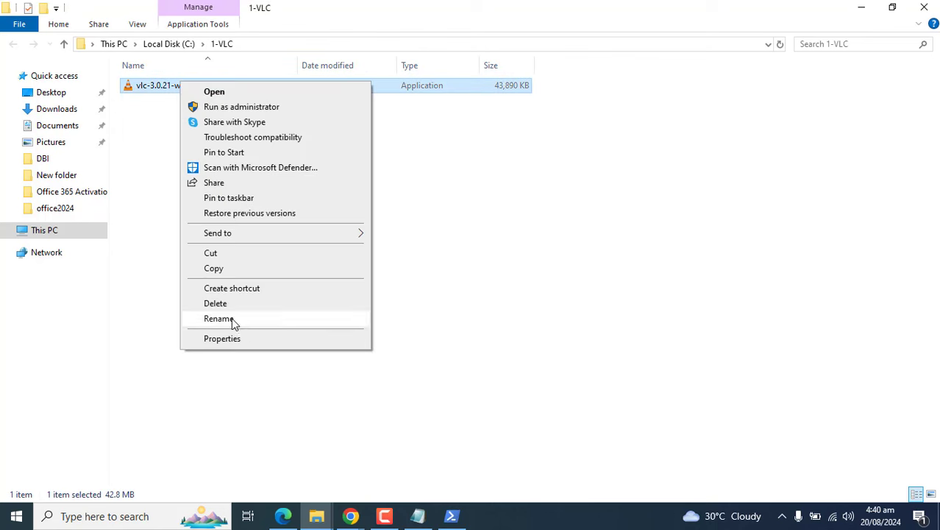
pyautogui.click(218, 318)
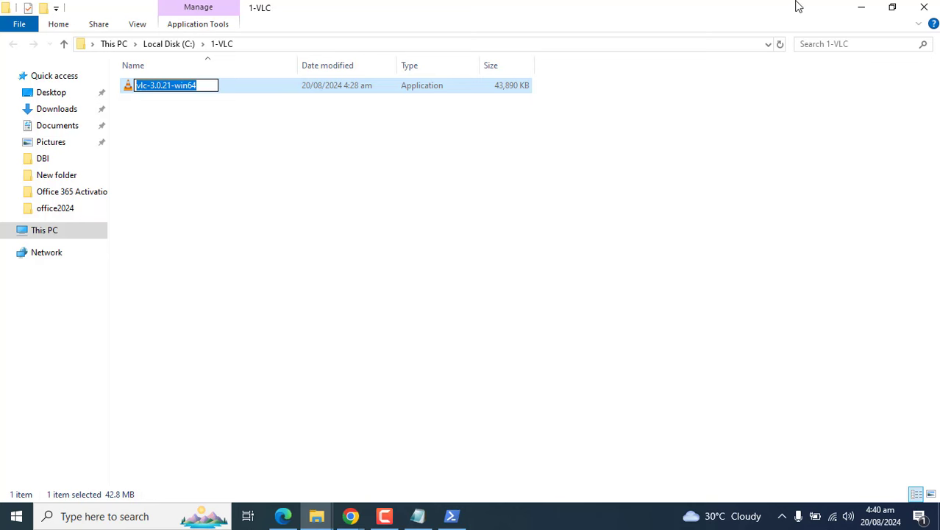
pyautogui.click(859, 6)
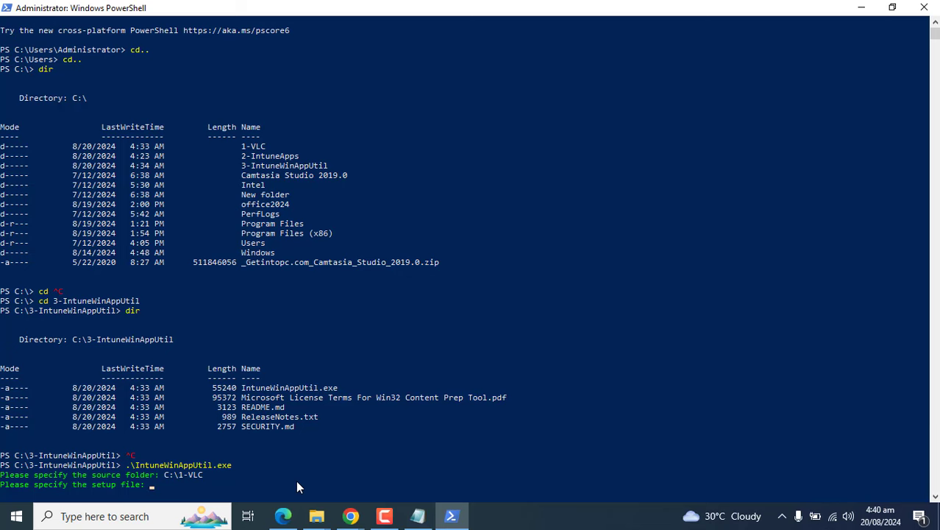
# - Specify vlc-3.0.21-win64.exe as the setup file in PowerShell, pasting the copied name and adding the extension
pyautogui.hotkey('ctrl', 'v')
pyautogui.write('.exe')
pyautogui.press('Return')
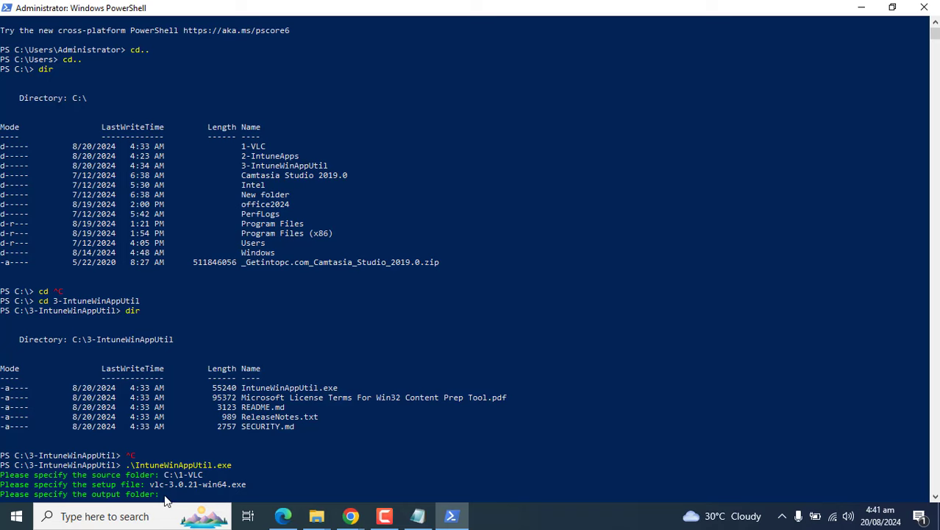
# - Open the 2-IntuneApps folder on Local Disk (C:) in File Explorer and copy its full path
pyautogui.moveTo(316, 516)
pyautogui.moveTo(273, 487)
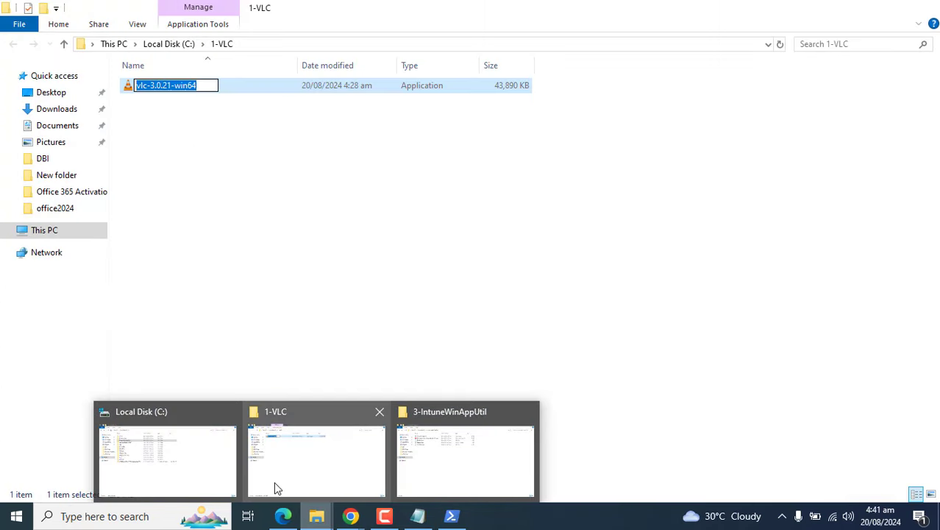
pyautogui.click(449, 460)
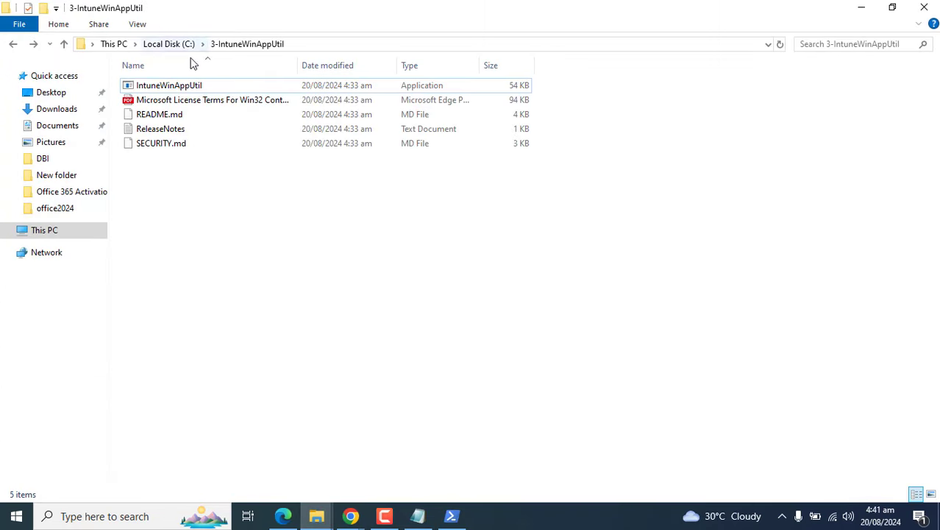
pyautogui.click(155, 44)
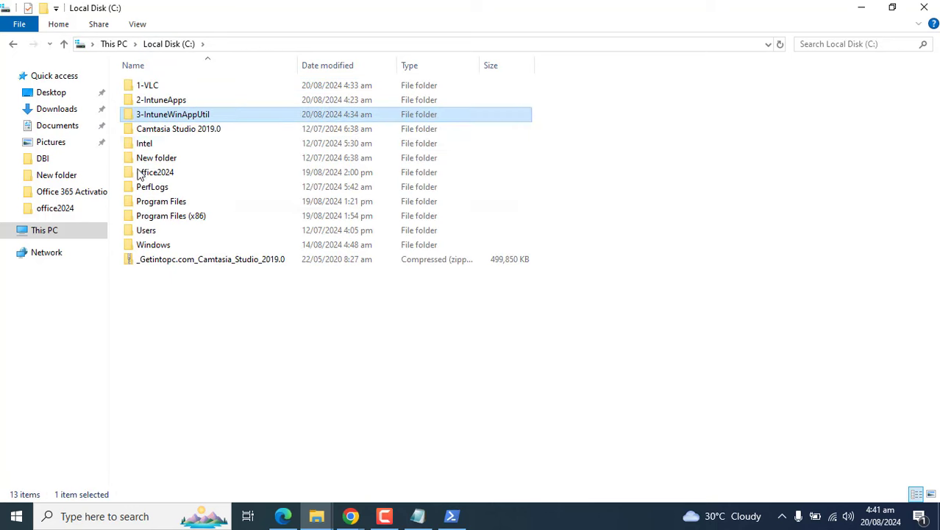
pyautogui.doubleClick(168, 102)
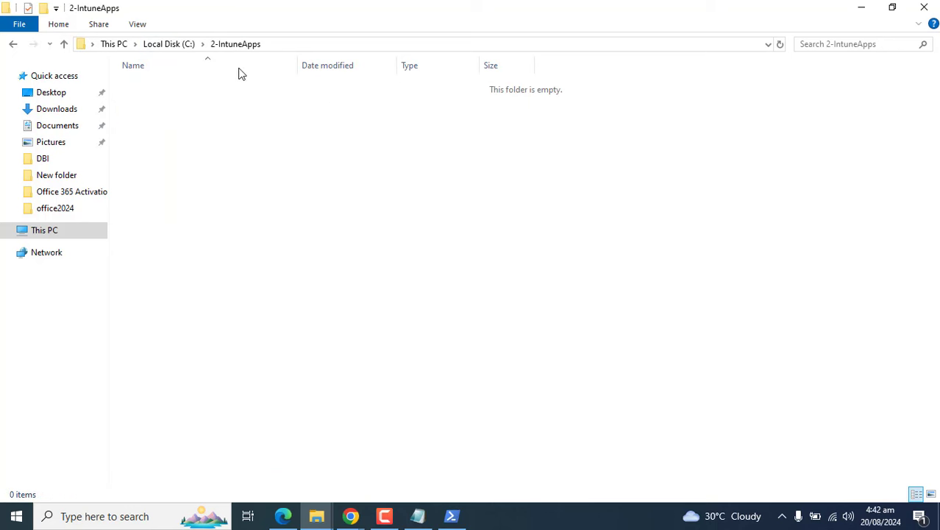
pyautogui.click(280, 45)
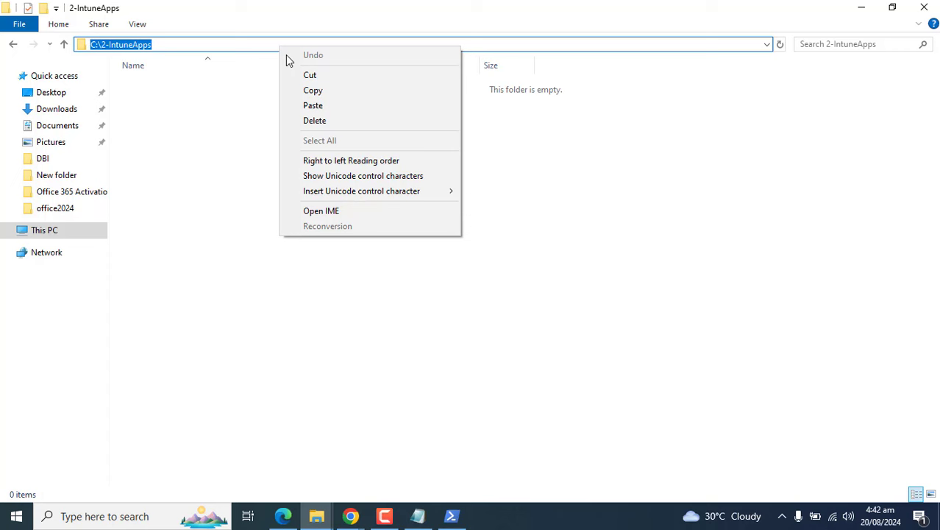
pyautogui.click(315, 90)
# - Submit C:\2-IntuneApps as the output folder in PowerShell and answer N to specifying a catalog folder
pyautogui.click(452, 515)
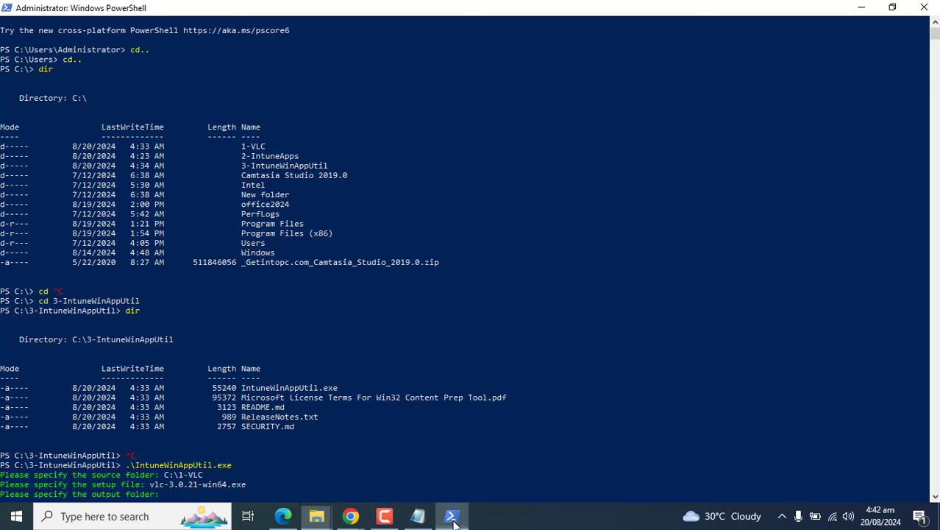
pyautogui.rightClick(328, 475)
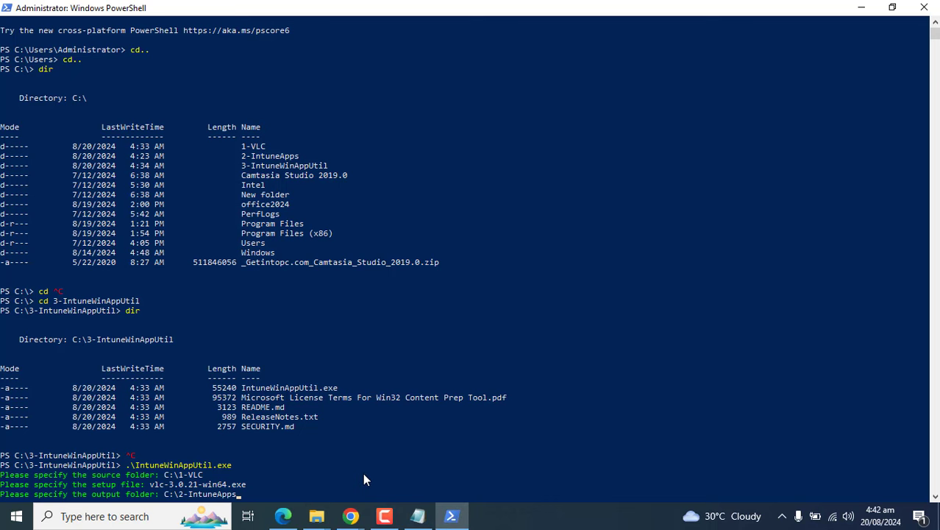
pyautogui.press('Return')
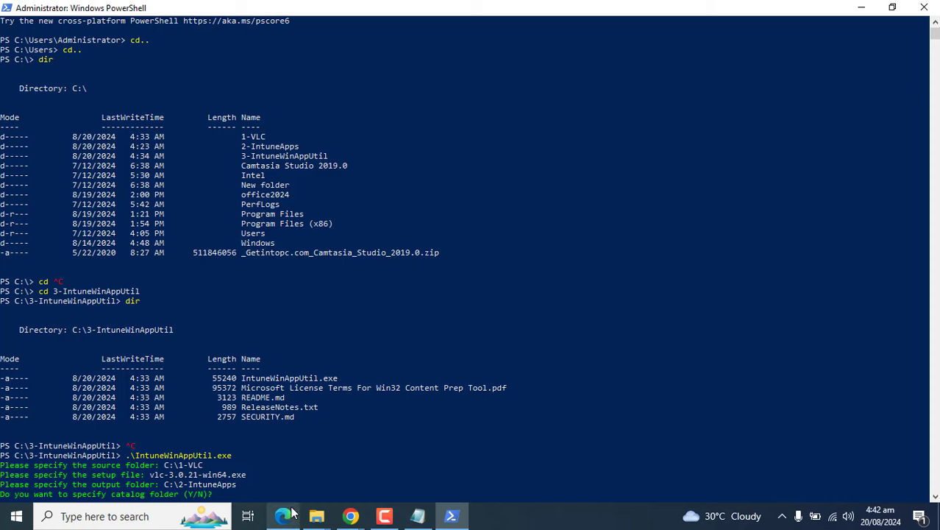
pyautogui.write('N')
pyautogui.press('Return')
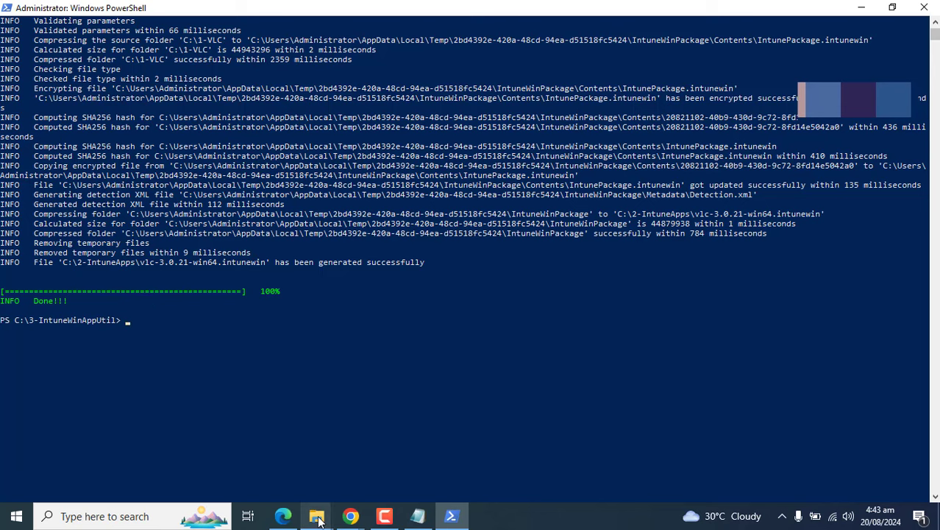
# - Check the 2-IntuneApps folder in File Explorer for the packaged file, reopening it from Local Disk (C:)
pyautogui.moveTo(318, 521)
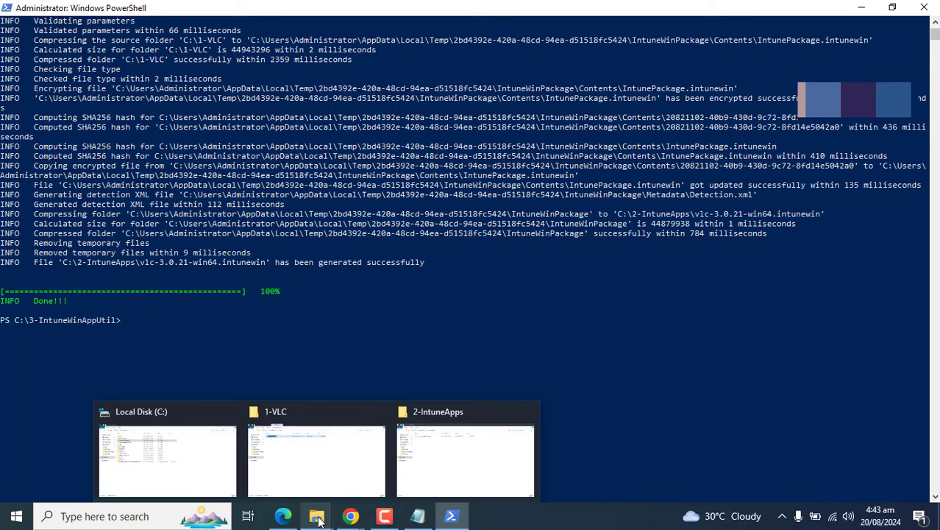
pyautogui.click(435, 445)
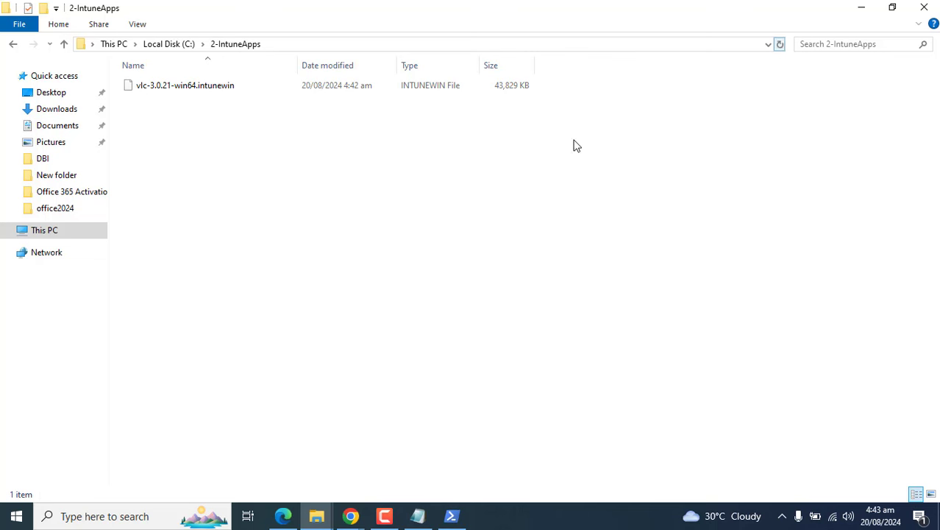
pyautogui.click(13, 44)
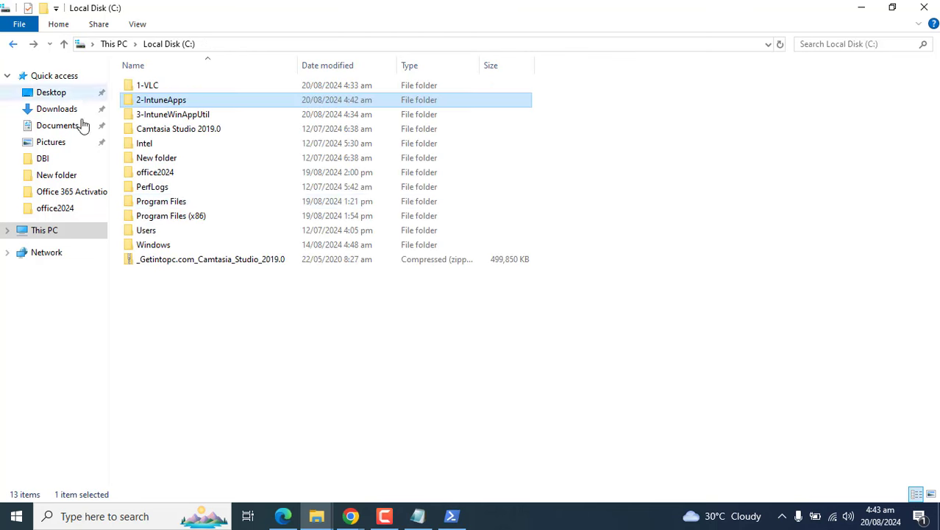
pyautogui.doubleClick(174, 99)
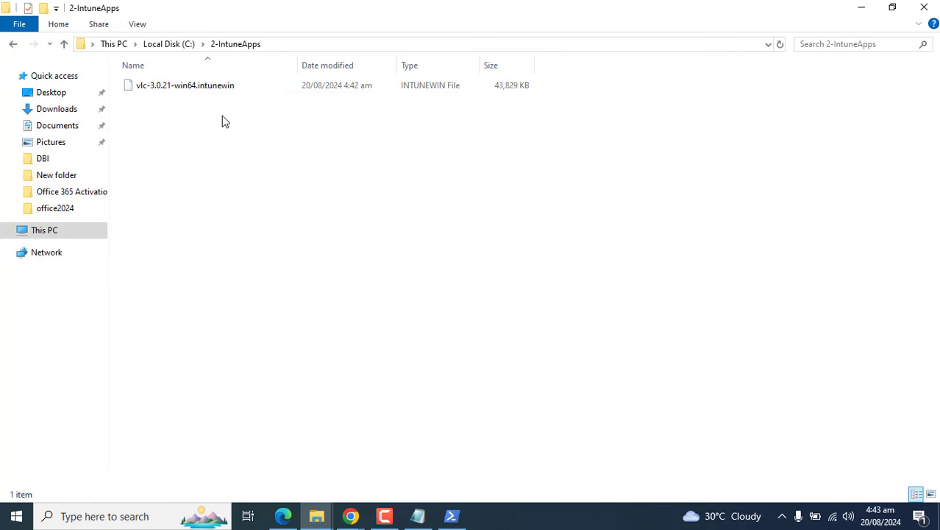
# - Open the properties of vlc-3.0.21-win64.intunewin and examine its size
pyautogui.click(143, 86)
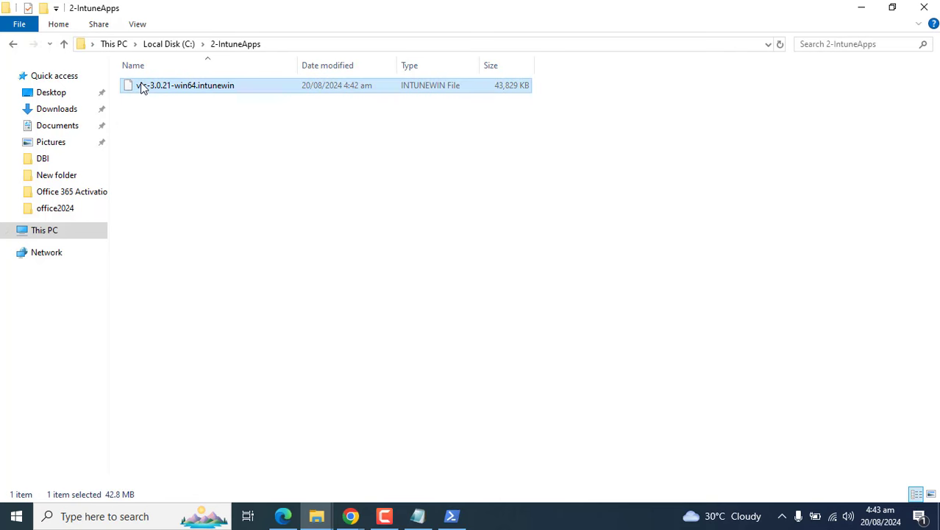
pyautogui.rightClick(143, 87)
pyautogui.click(189, 277)
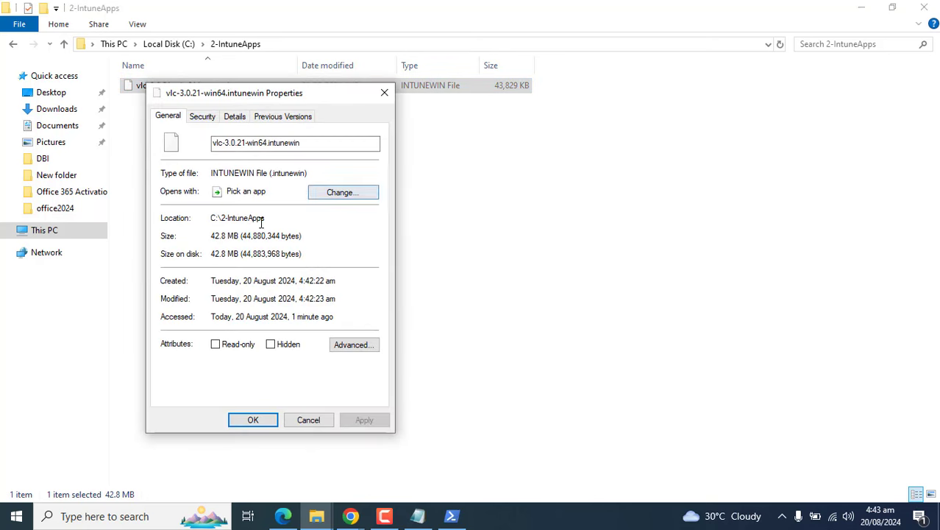
pyautogui.moveTo(210, 236); pyautogui.dragTo(240, 236)
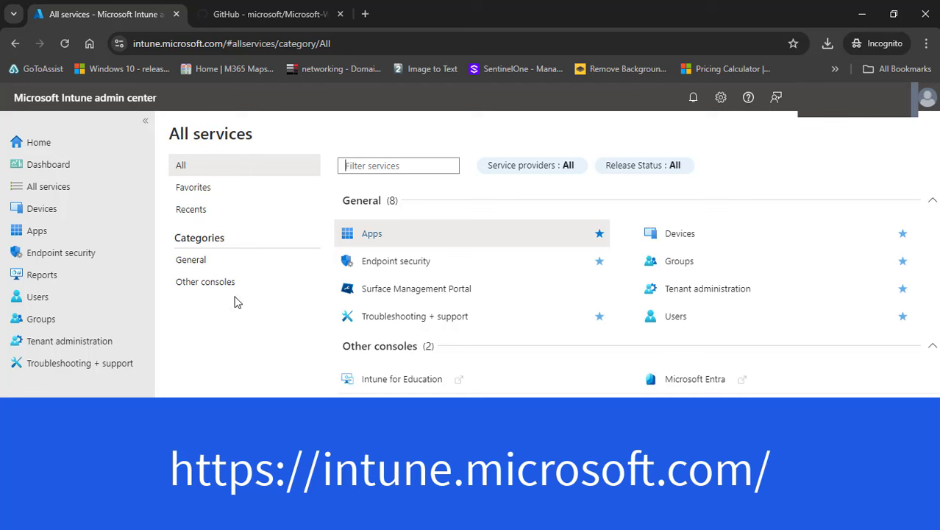
pyautogui.doubleClick(224, 47)
pyautogui.click(154, 43)
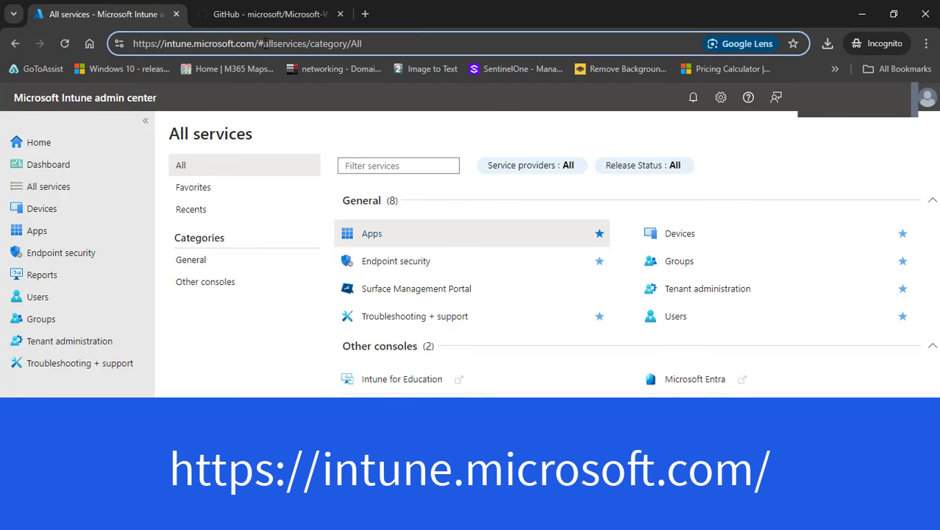
pyautogui.moveTo(255, 44); pyautogui.dragTo(131, 45)
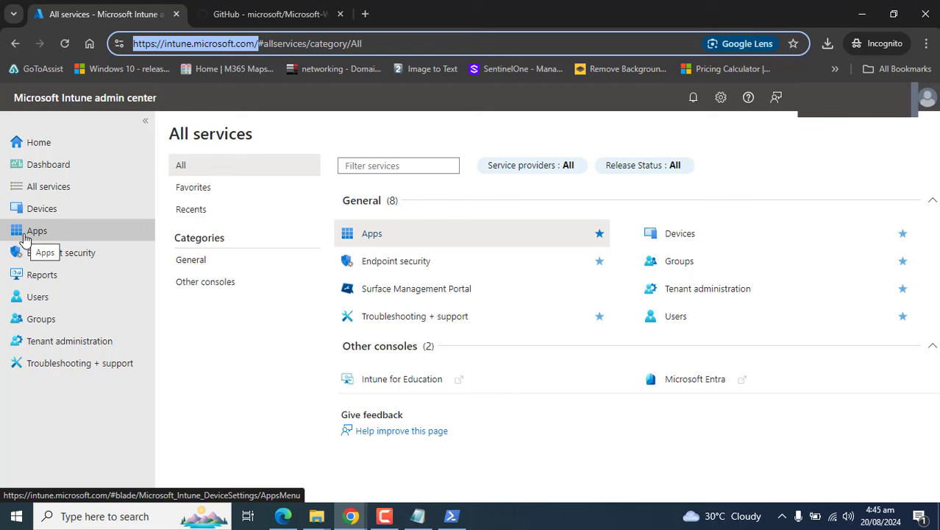
pyautogui.click(25, 237)
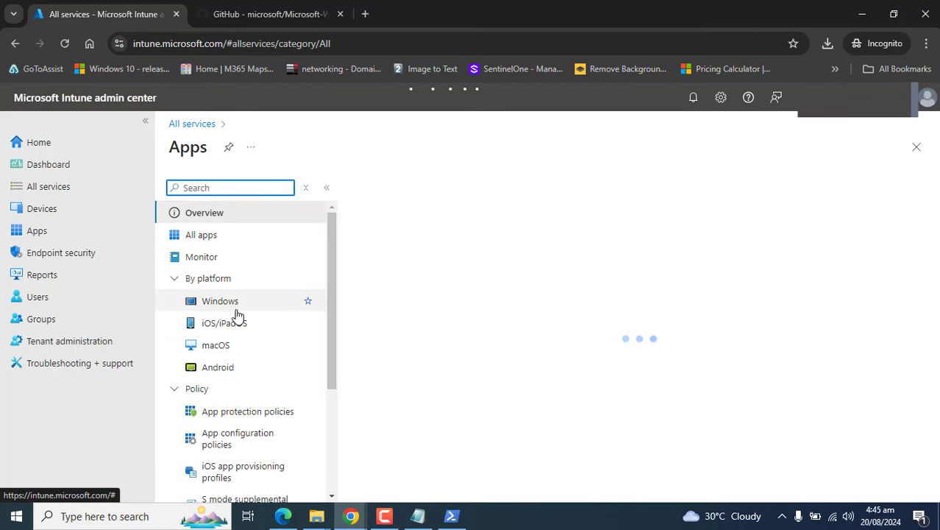
pyautogui.click(235, 313)
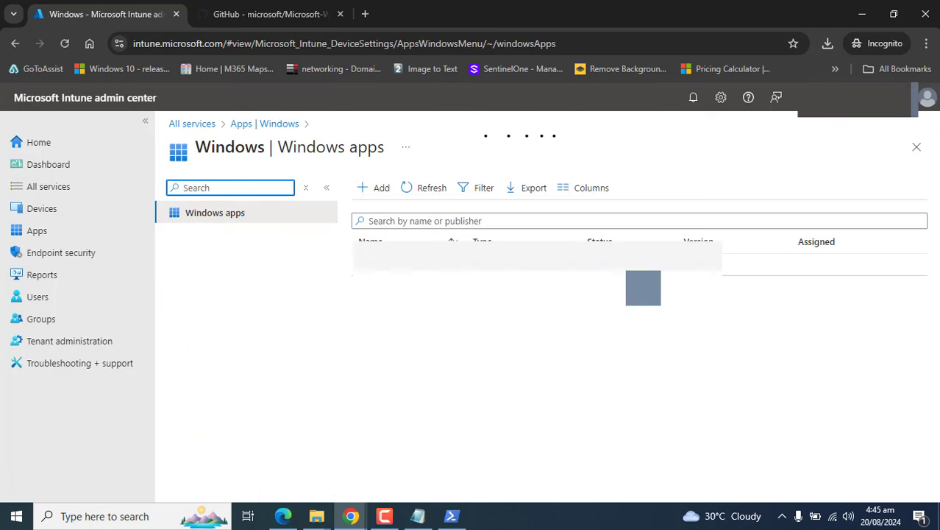
# - Start adding a new app with the type Windows app (Win32), opening the documentation link on Win32-based apps as well
pyautogui.click(380, 192)
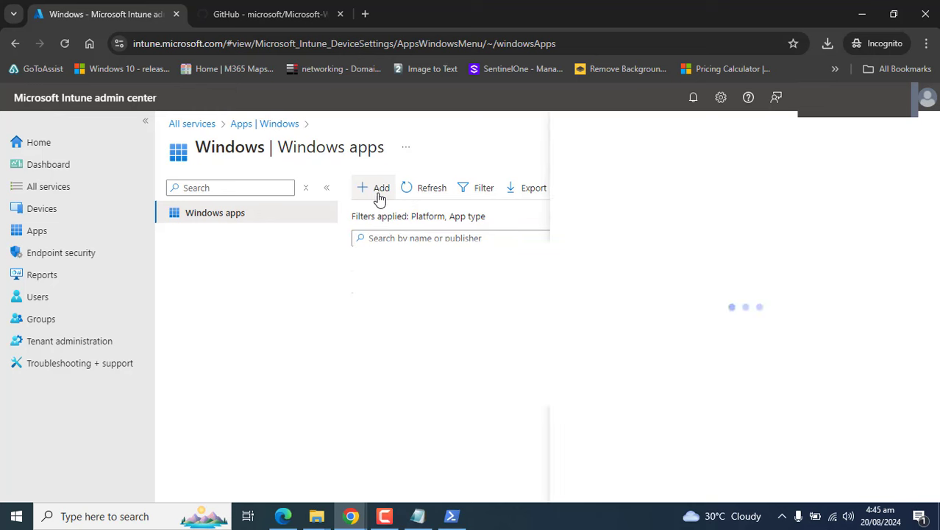
pyautogui.click(594, 194)
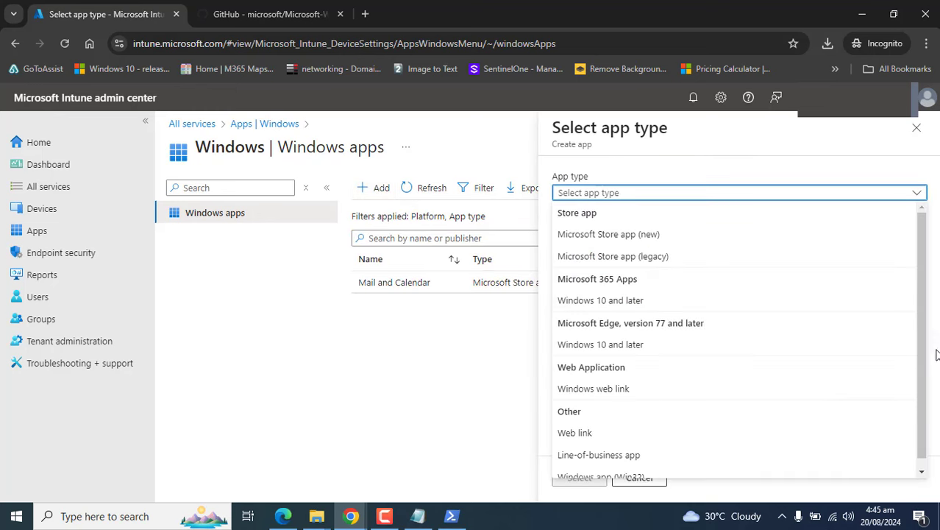
pyautogui.scroll(-1, 929, 358)
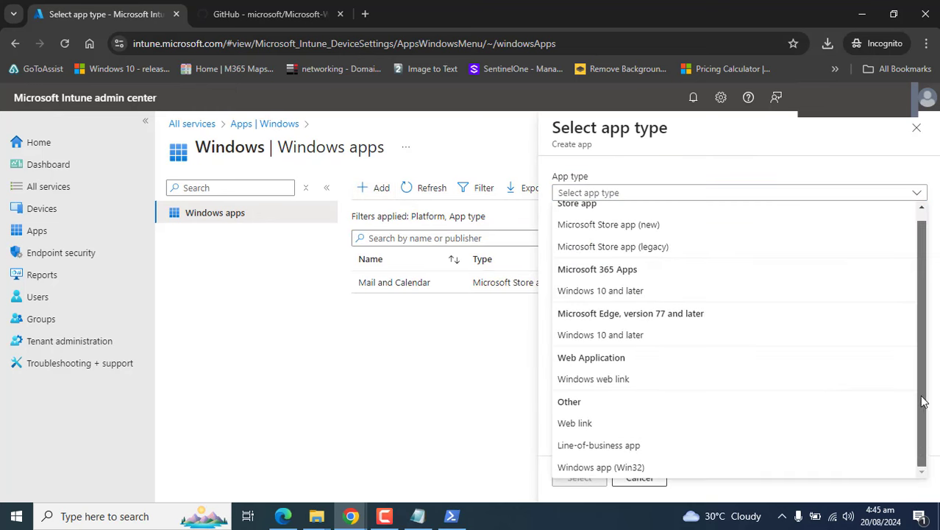
pyautogui.click(587, 469)
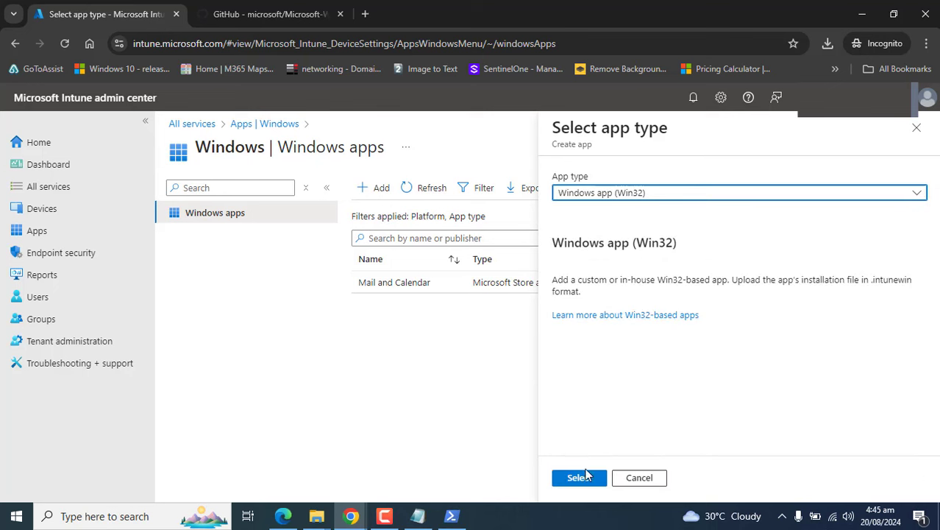
pyautogui.click(659, 315)
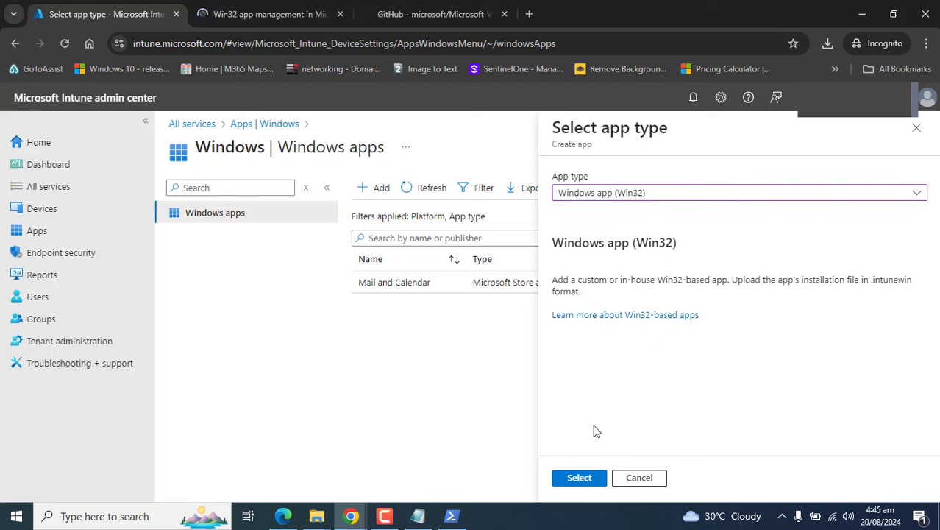
pyautogui.click(582, 479)
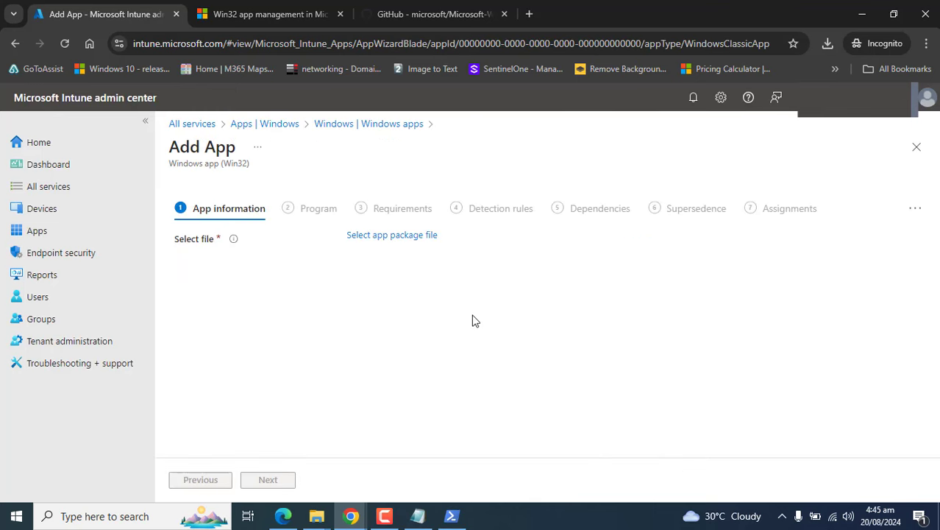
# - Select vlc-3.0.21-win64.intunewin from C:\2-IntuneApps as the app package file
pyautogui.click(402, 237)
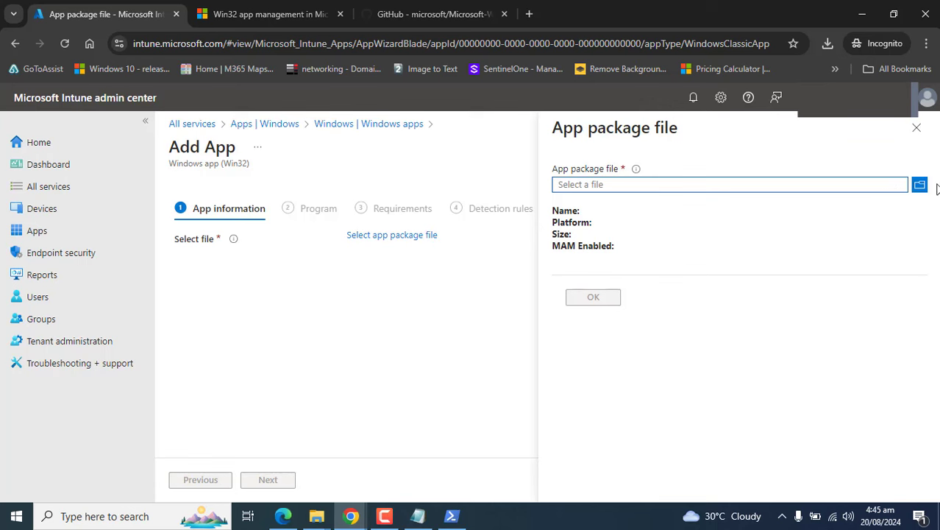
pyautogui.click(920, 187)
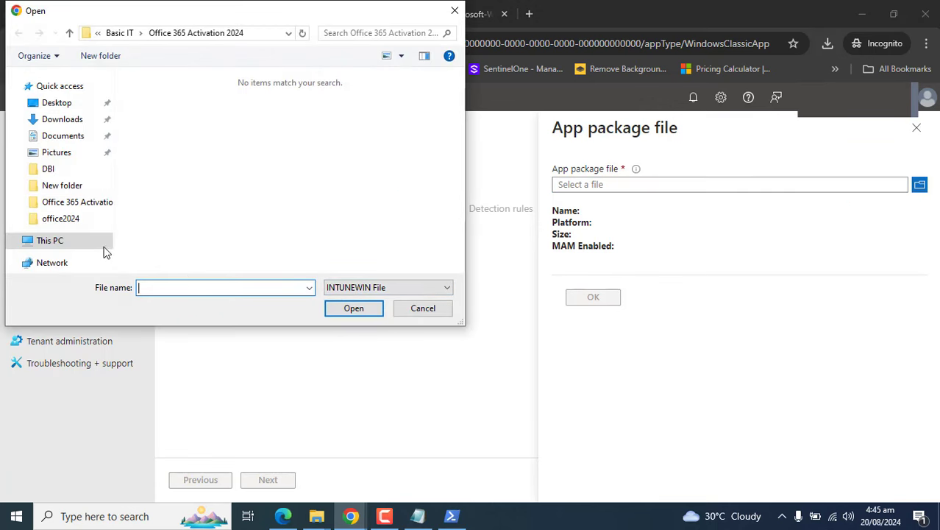
pyautogui.click(53, 243)
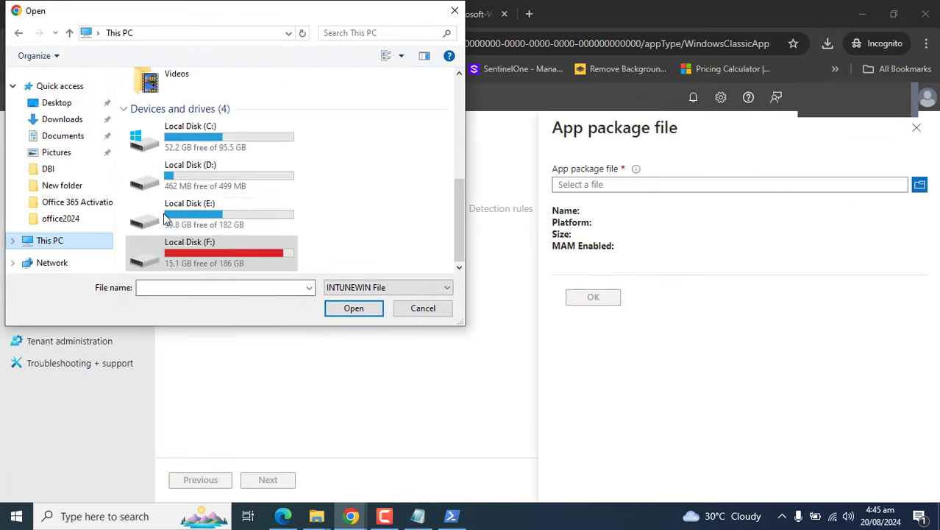
pyautogui.doubleClick(234, 127)
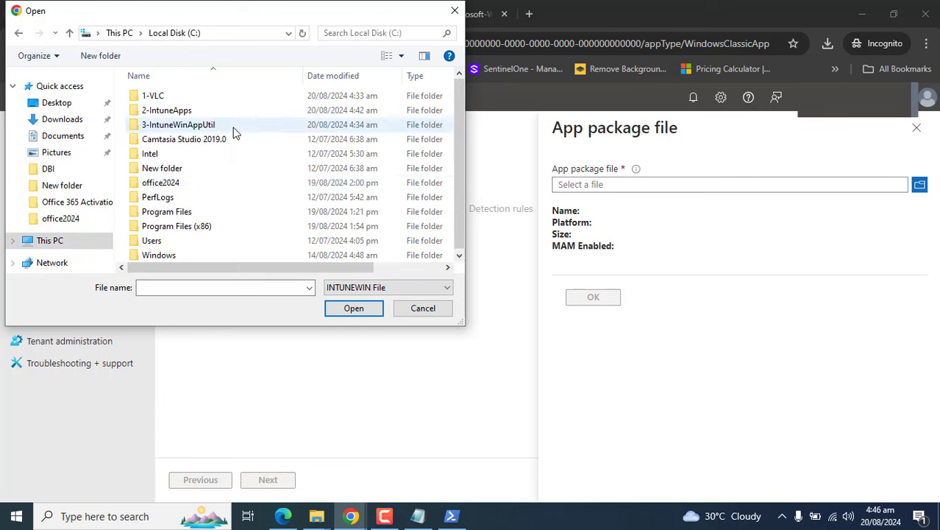
pyautogui.doubleClick(185, 111)
pyautogui.click(180, 98)
pyautogui.doubleClick(181, 98)
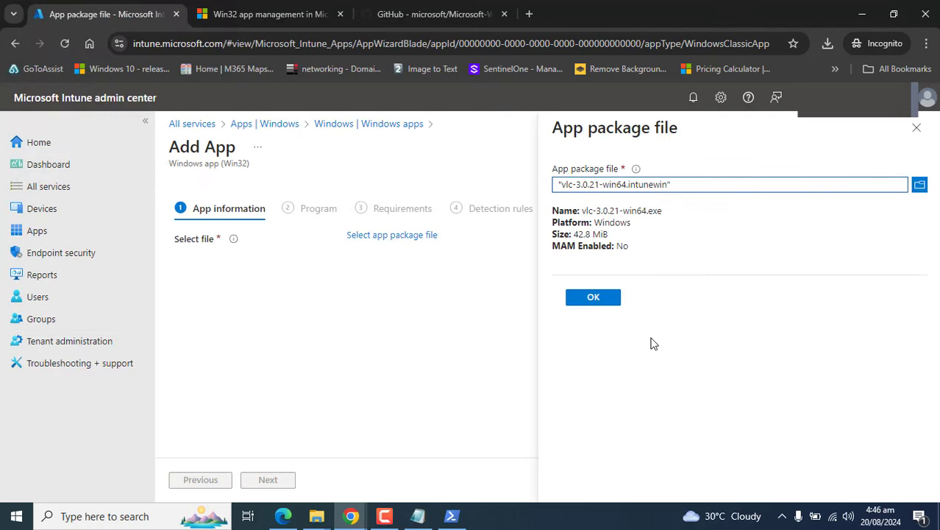
pyautogui.click(590, 298)
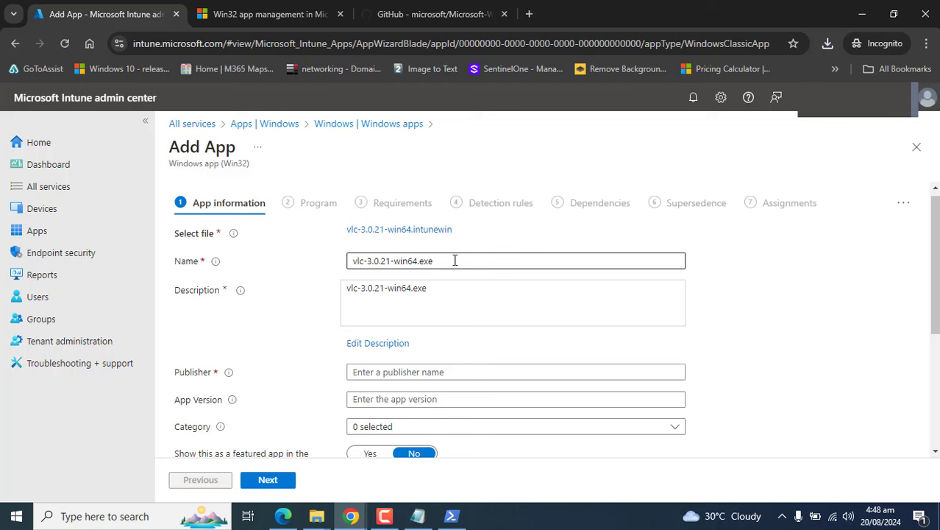
# - Set the app's name to VLC Media Player and its publisher to VideoLAN
pyautogui.moveTo(455, 259); pyautogui.dragTo(342, 269)
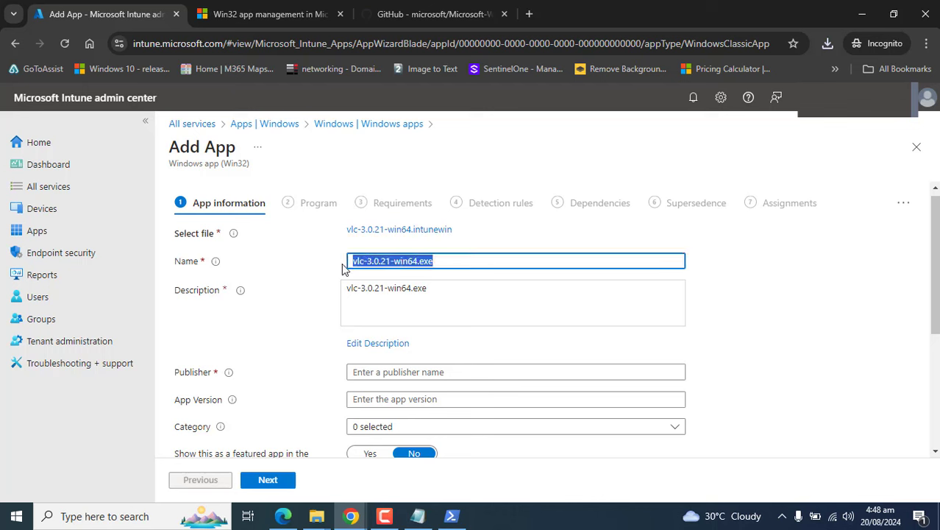
pyautogui.write('VLC Media Player')
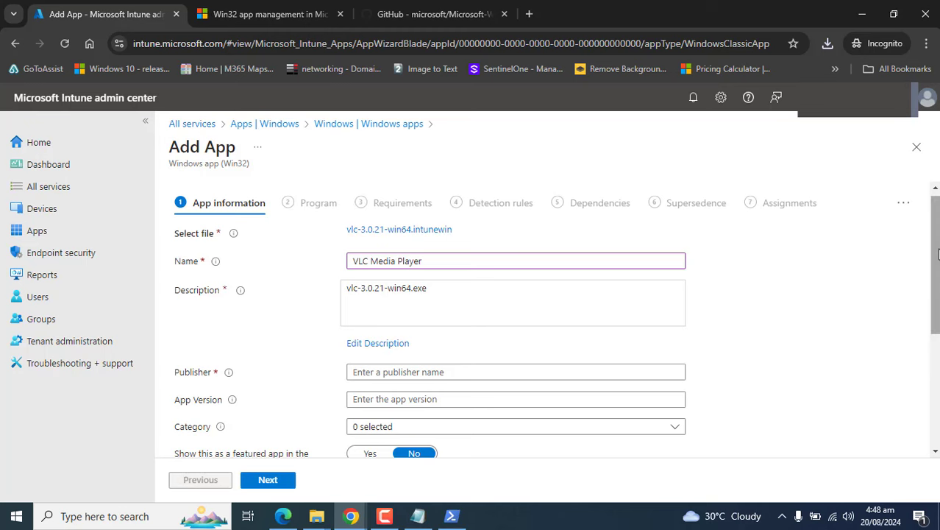
pyautogui.scroll(-1, 414, 328)
pyautogui.click(413, 312)
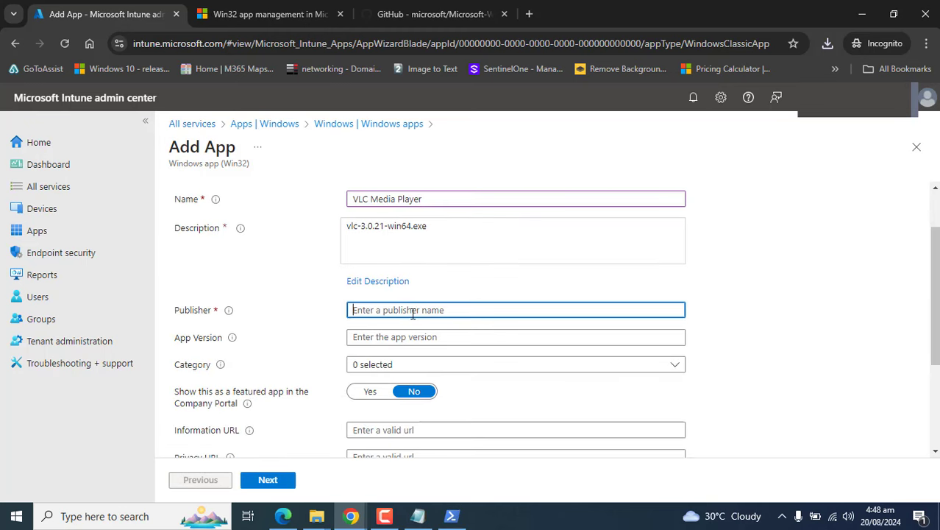
pyautogui.write('Vl')
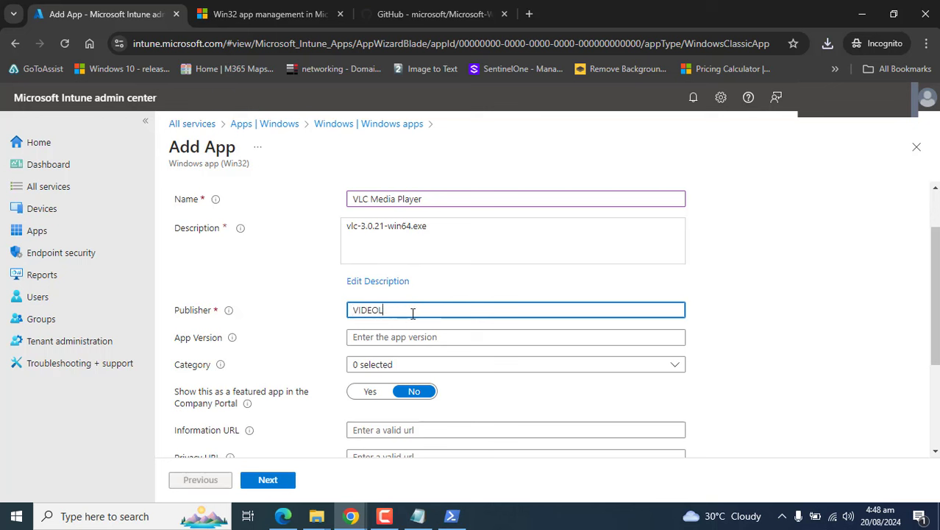
pyautogui.write('DEOLAN')
pyautogui.press('Left')
pyautogui.press('Left')
pyautogui.press('Left')
pyautogui.press('BackSpace')
pyautogui.press('BackSpace')
pyautogui.press('BackSpace')
pyautogui.press('BackSpace')
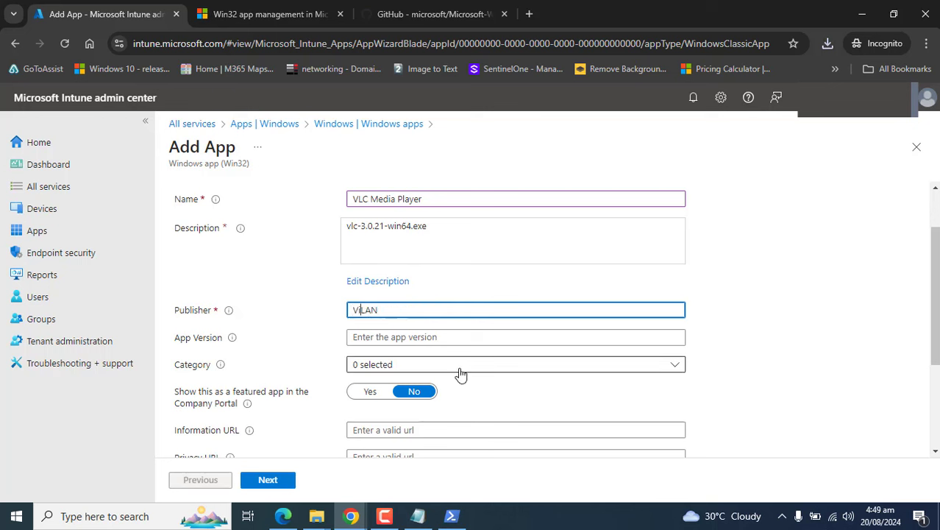
pyautogui.write('ideo')
# - Assign the app to the Other apps category
pyautogui.scroll(-1, 875, 343)
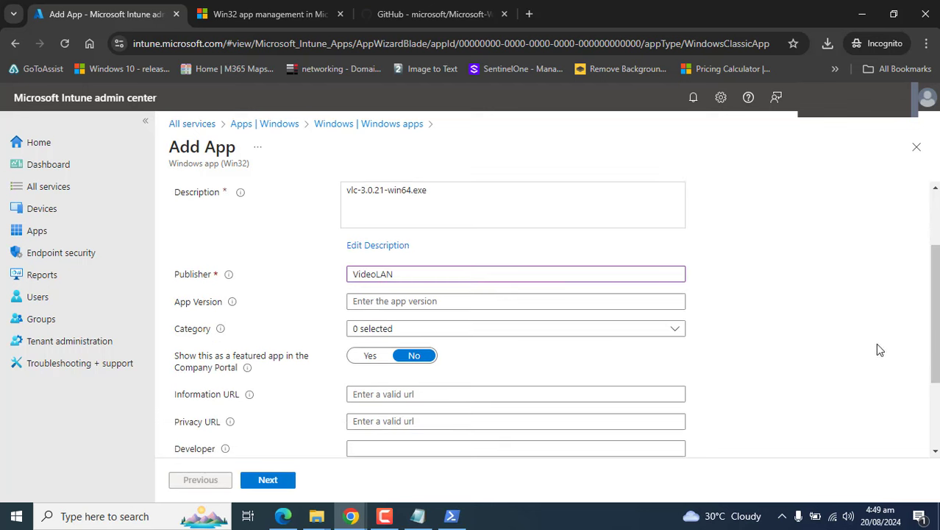
pyautogui.click(674, 329)
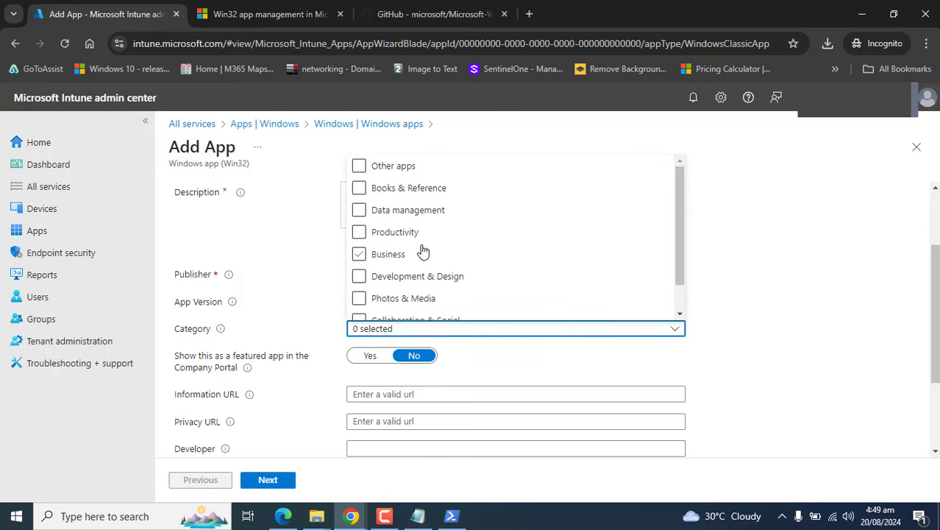
pyautogui.click(359, 167)
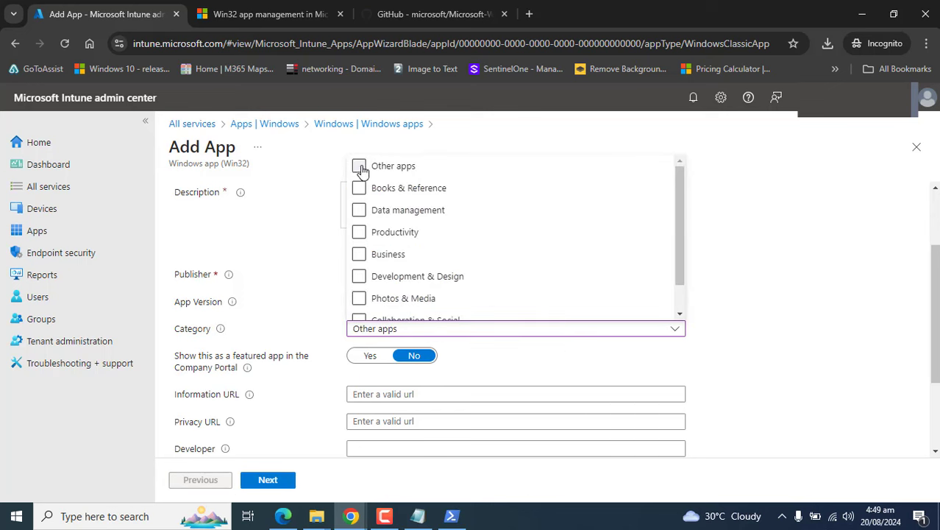
pyautogui.click(559, 359)
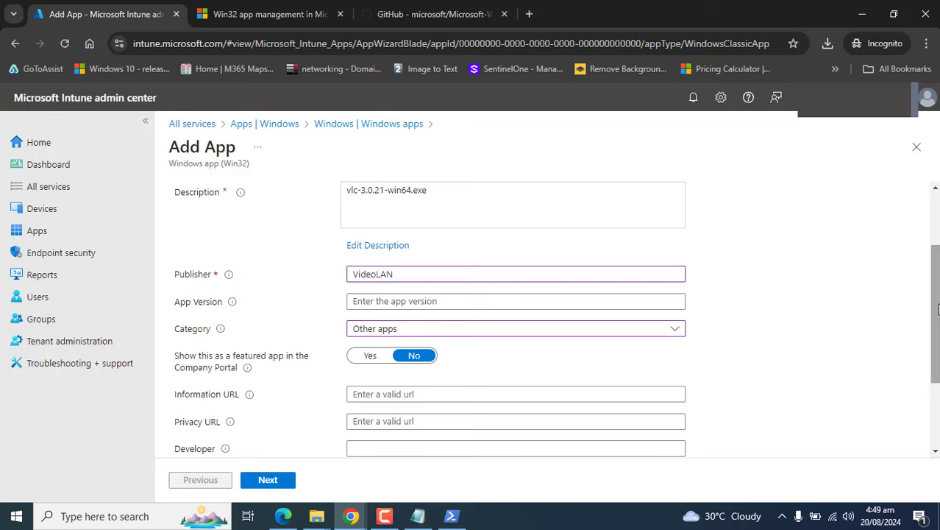
# - Try to use icons8-vlc.svg from the Downloads folder as the app's logo, showing all file types
pyautogui.moveTo(933, 348); pyautogui.dragTo(928, 410)
pyautogui.click(375, 417)
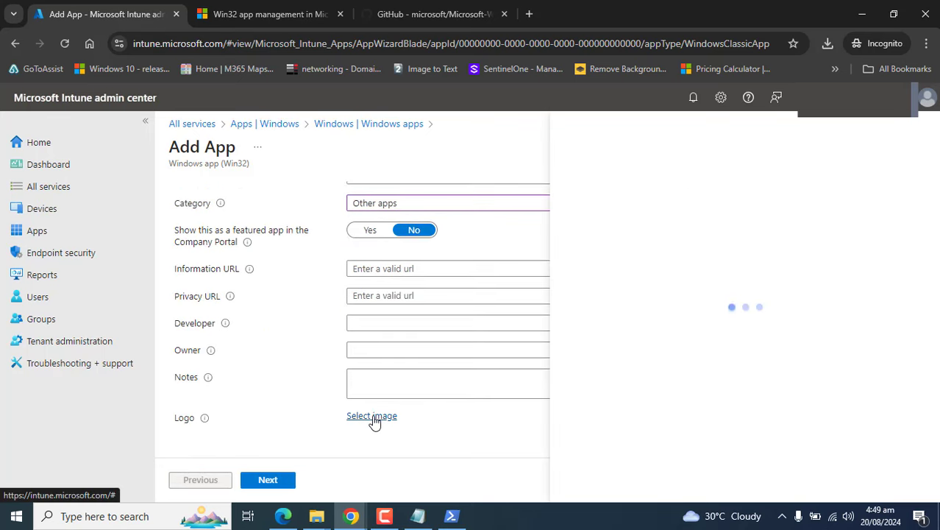
pyautogui.click(920, 193)
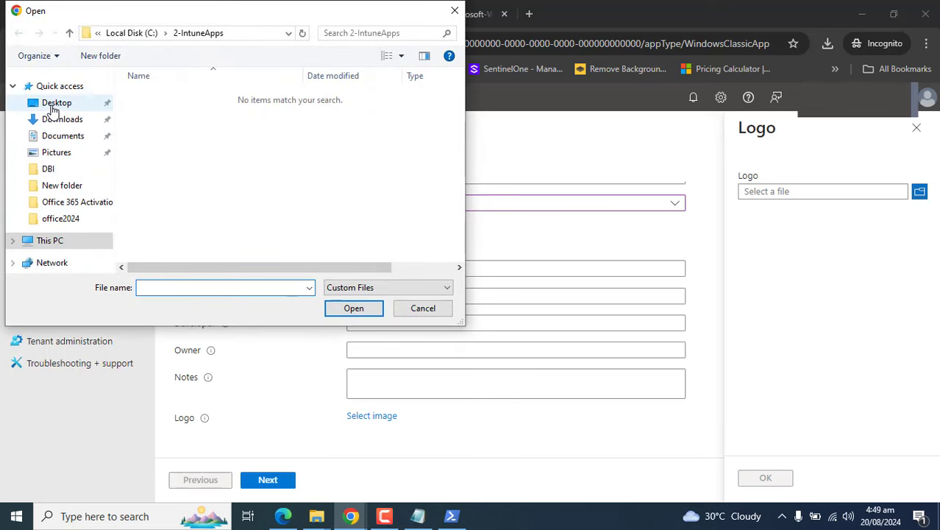
pyautogui.click(58, 121)
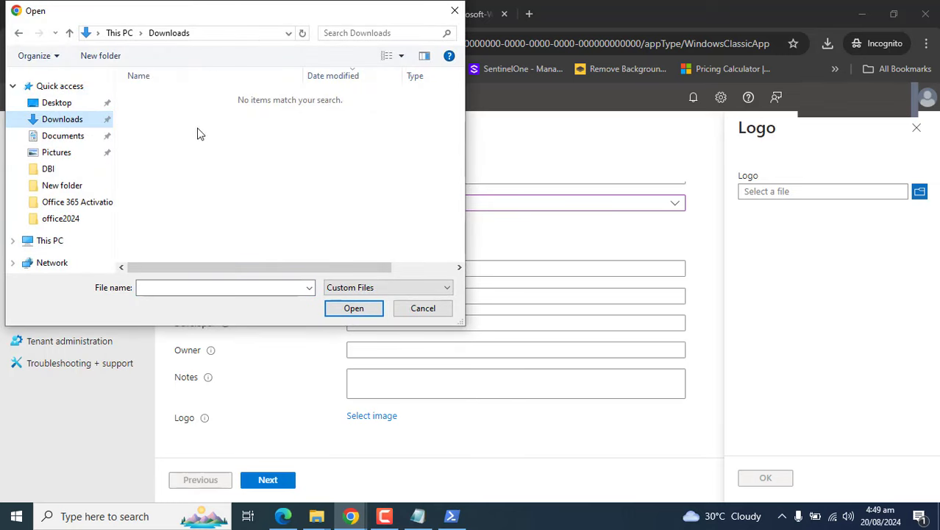
pyautogui.click(354, 287)
pyautogui.click(342, 311)
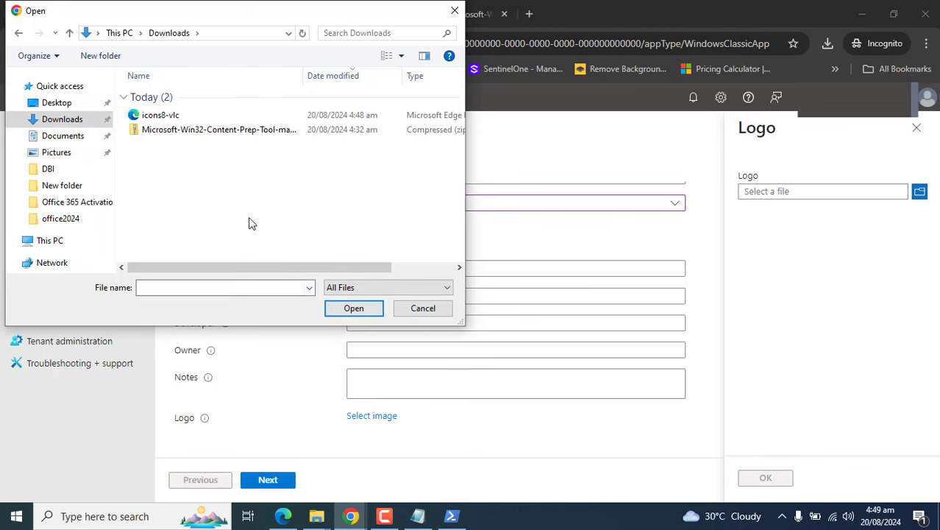
pyautogui.doubleClick(170, 119)
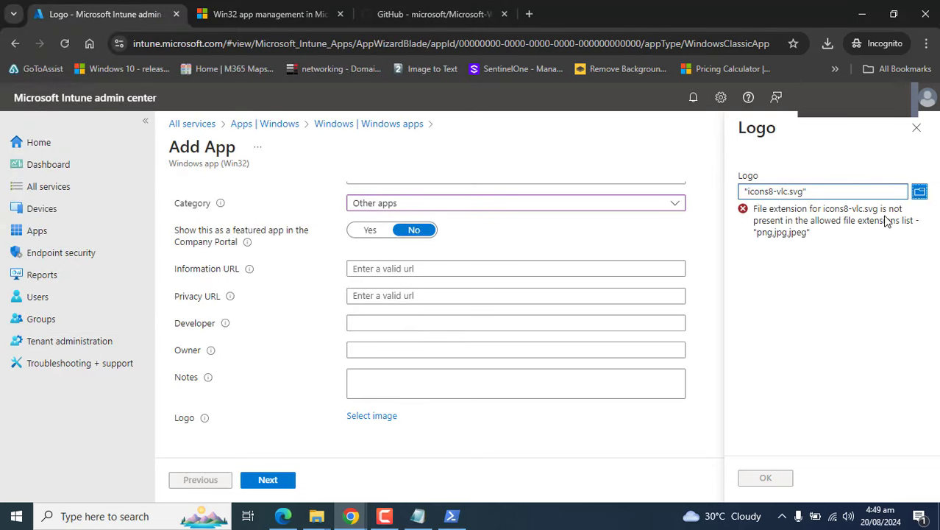
pyautogui.moveTo(849, 213); pyautogui.dragTo(881, 214)
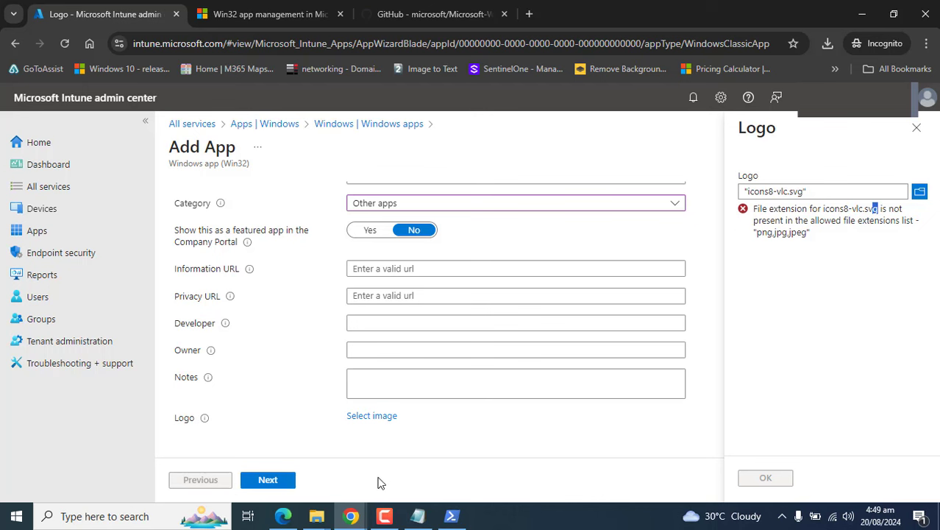
# - Set VLC_media_player-Logo.wine.png from Downloads as the app's logo and continue to the Program settings
pyautogui.moveTo(385, 520)
pyautogui.click(919, 192)
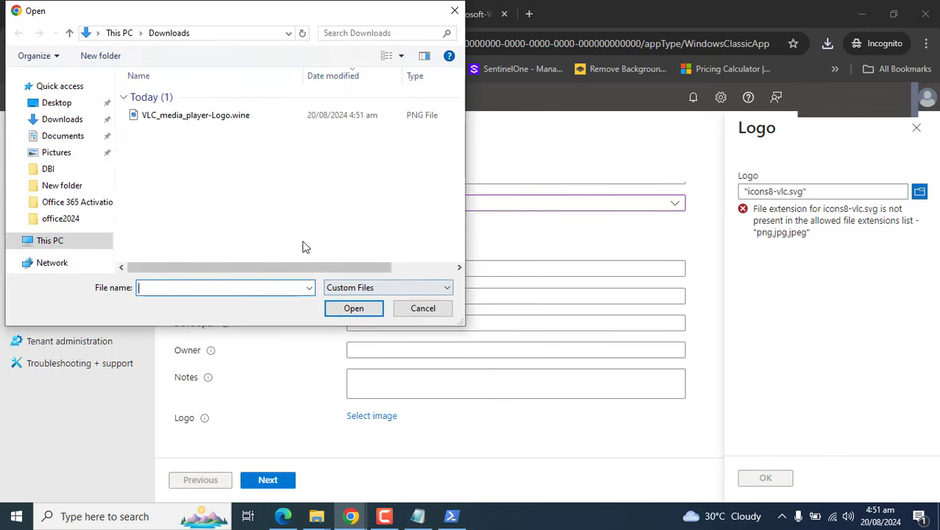
pyautogui.doubleClick(225, 115)
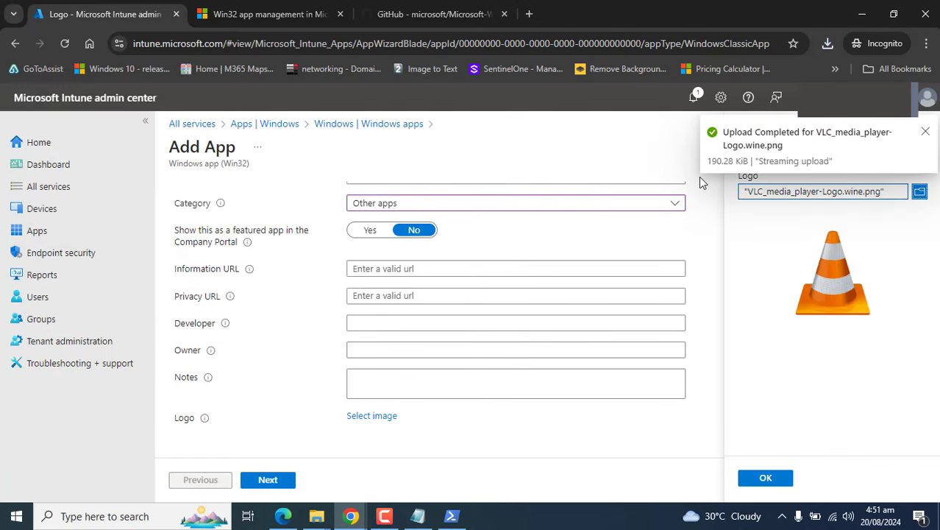
pyautogui.click(788, 147)
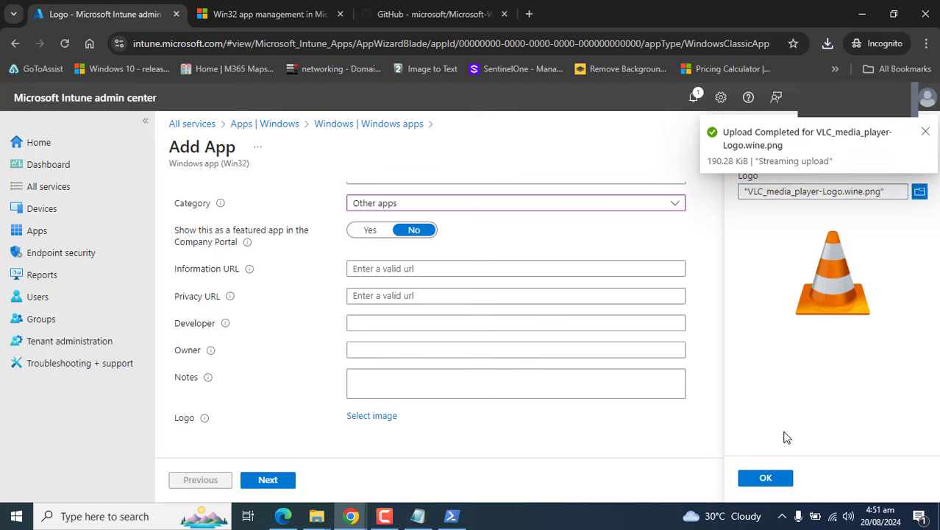
pyautogui.click(766, 479)
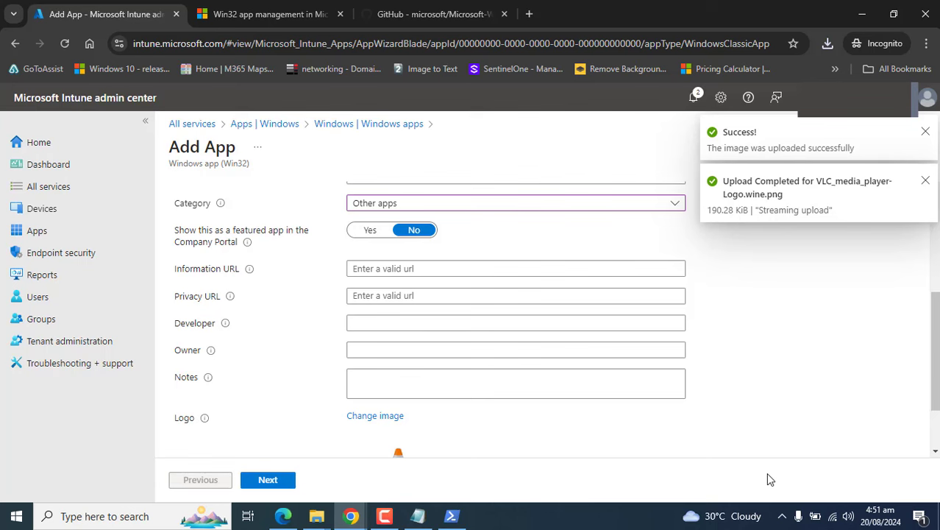
pyautogui.scroll(-1, 685, 437)
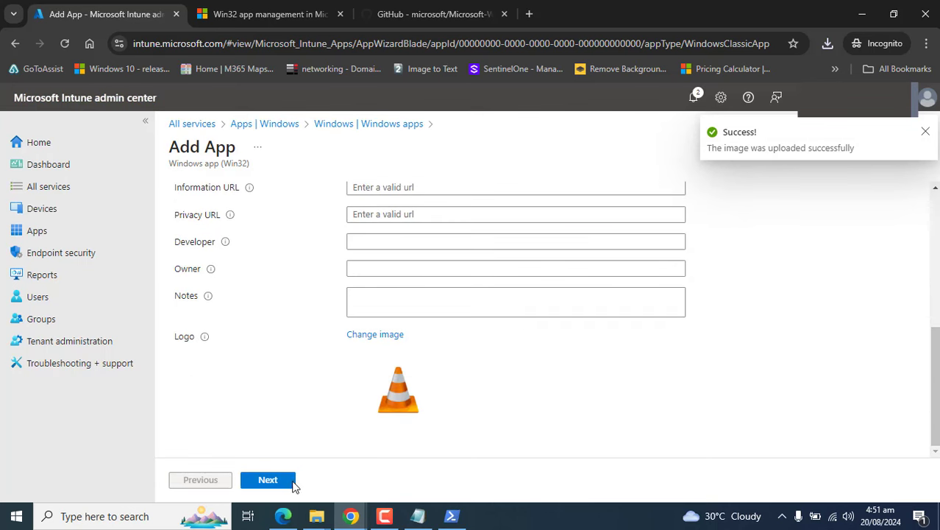
pyautogui.click(269, 479)
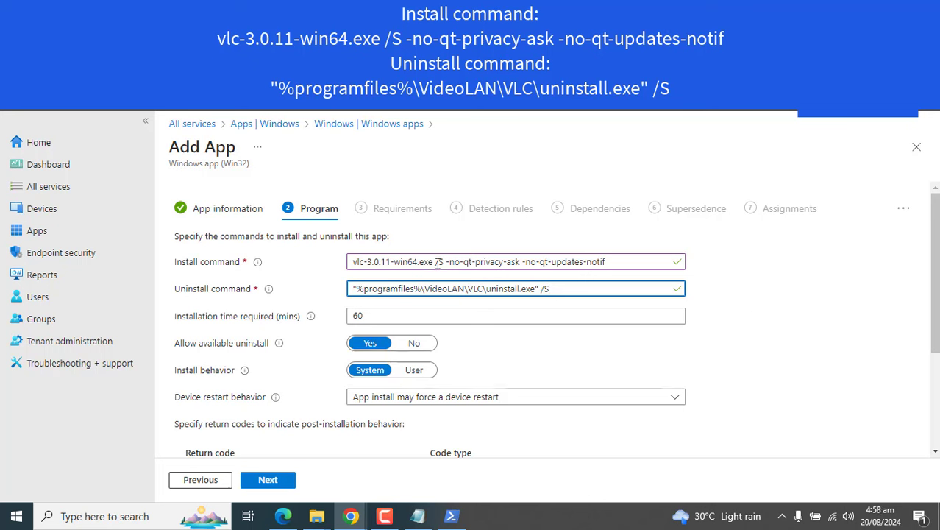
# - Review the install command and the uninstall command in the app's Program settings
pyautogui.moveTo(630, 266); pyautogui.dragTo(179, 290)
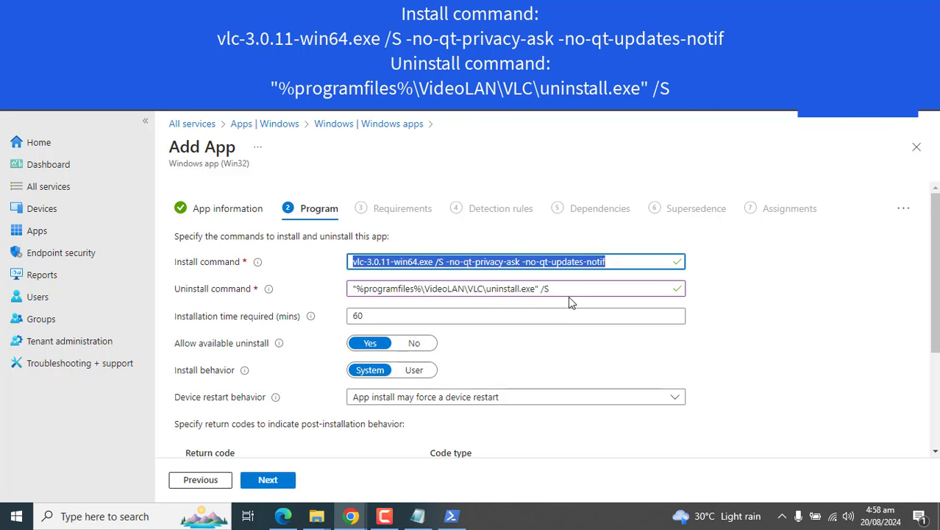
pyautogui.moveTo(568, 293); pyautogui.dragTo(284, 321)
pyautogui.click(846, 352)
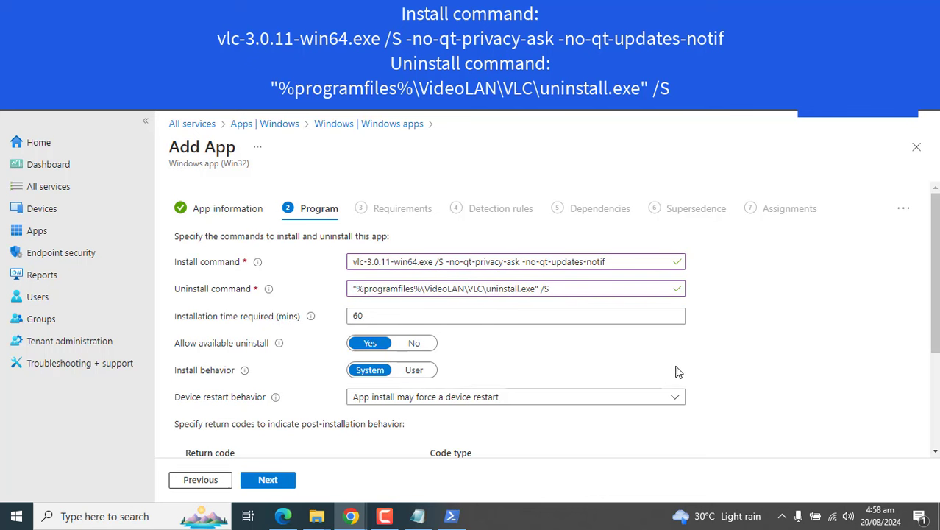
# - Set Allow available uninstall to No and the install behavior to System in the app's Program settings
pyautogui.click(377, 315)
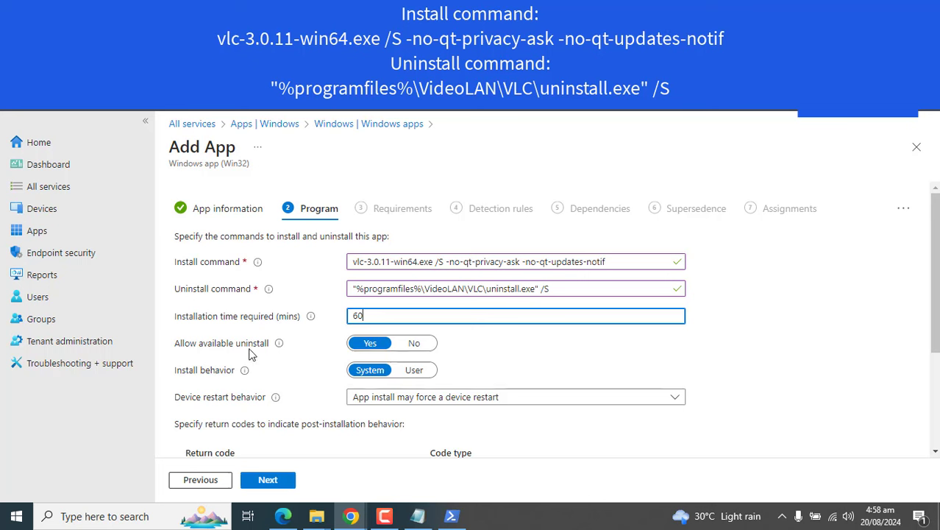
pyautogui.click(368, 344)
pyautogui.moveTo(280, 346)
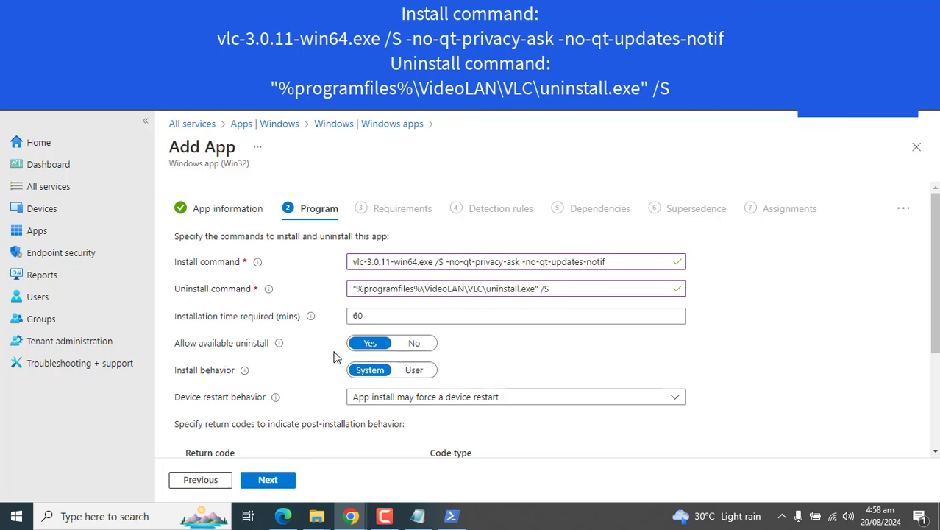
pyautogui.click(430, 346)
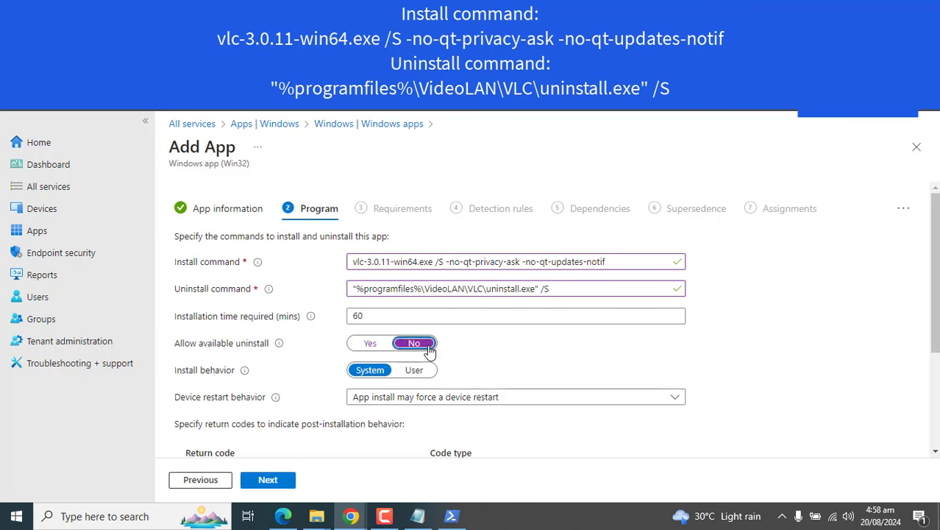
pyautogui.click(375, 345)
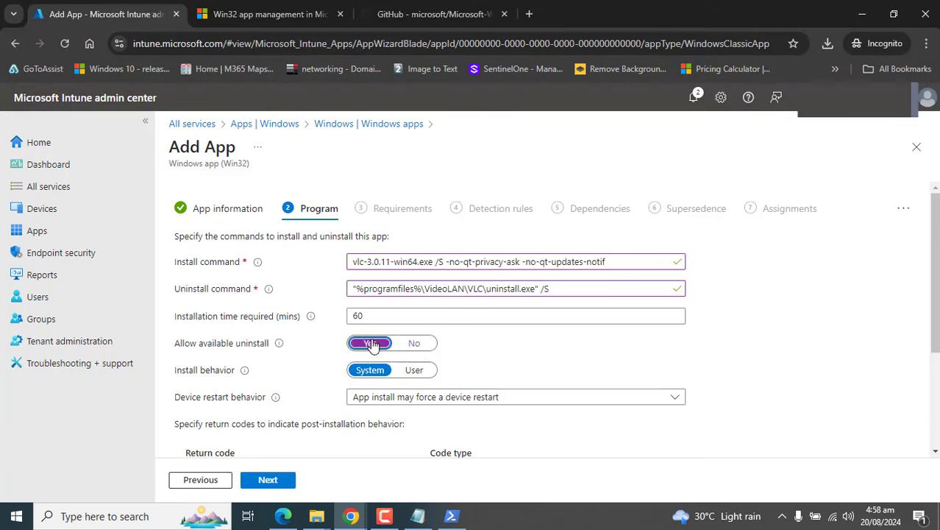
pyautogui.click(415, 346)
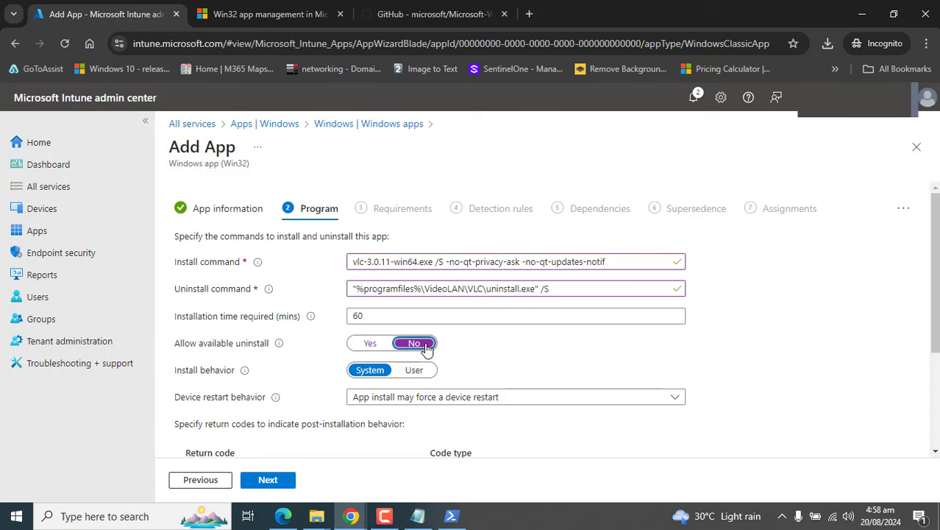
pyautogui.moveTo(933, 295); pyautogui.dragTo(930, 322)
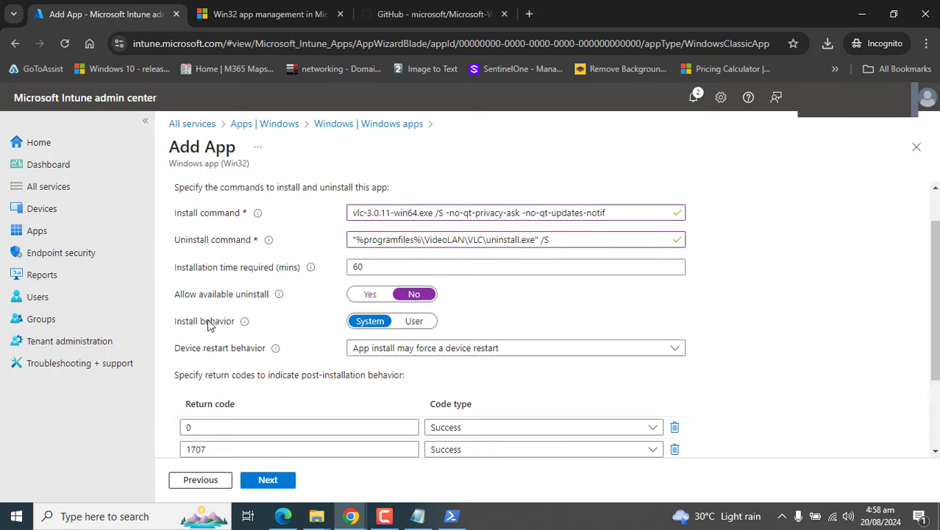
pyautogui.moveTo(187, 324); pyautogui.dragTo(206, 325)
pyautogui.click(278, 329)
pyautogui.click(414, 322)
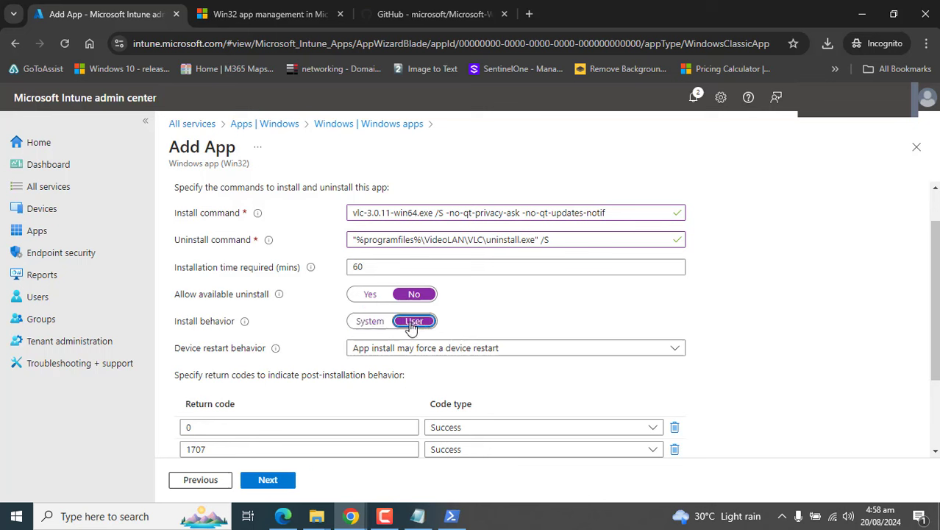
pyautogui.click(375, 324)
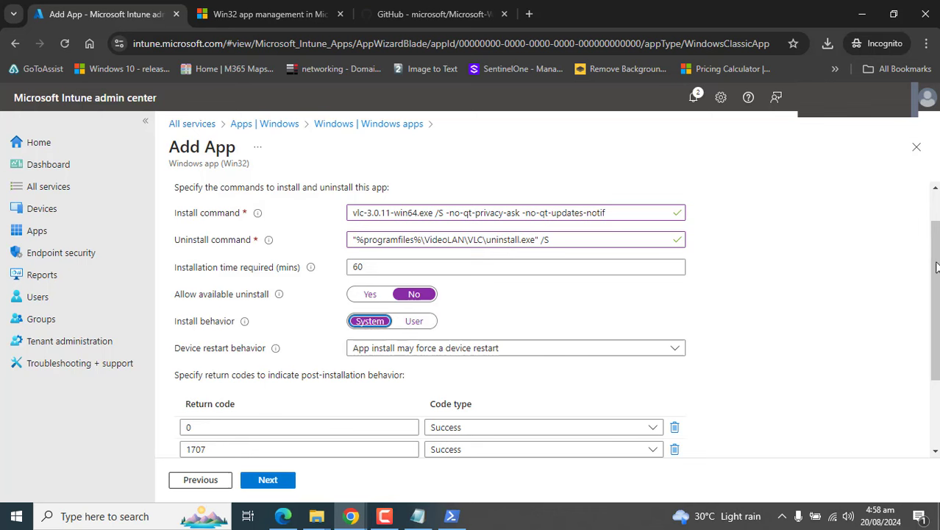
# - Set the device restart behavior to No specific action and continue to the Requirements settings
pyautogui.moveTo(937, 277); pyautogui.dragTo(937, 306)
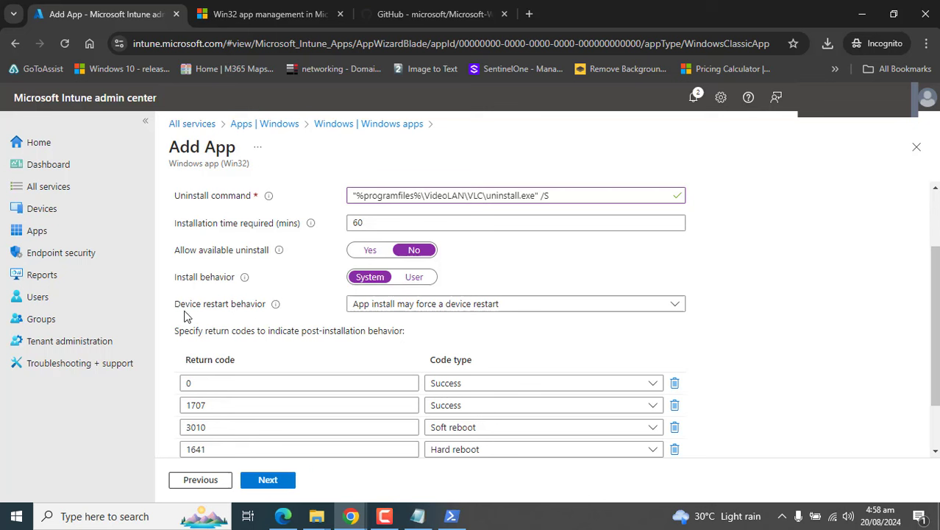
pyautogui.moveTo(176, 306); pyautogui.dragTo(267, 307)
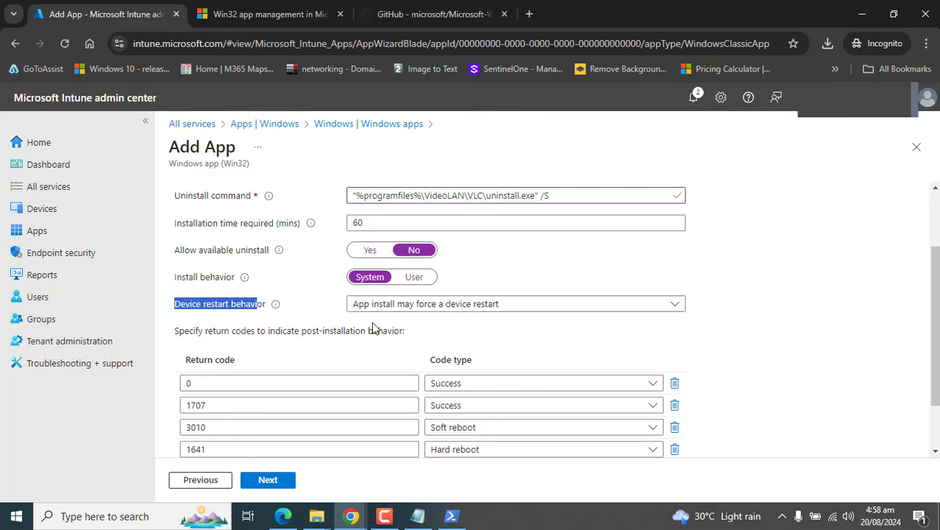
pyautogui.click(499, 306)
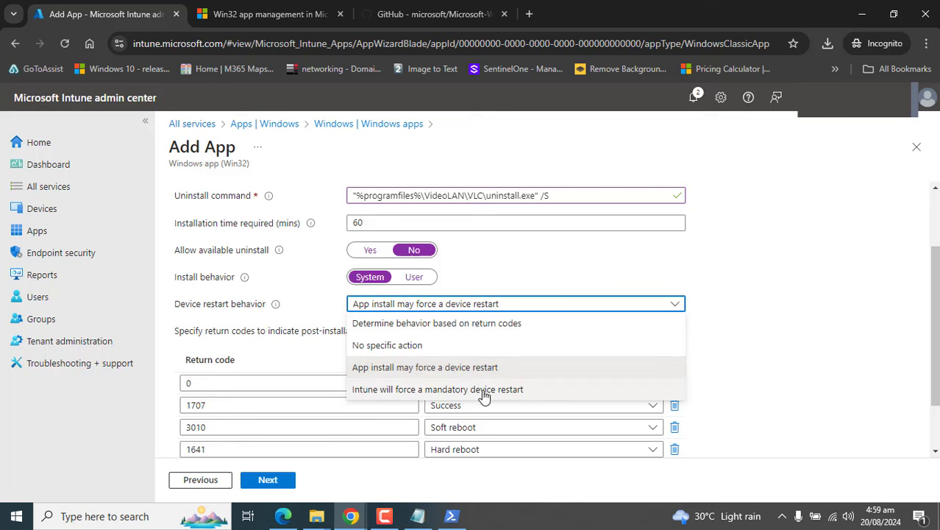
pyautogui.click(398, 368)
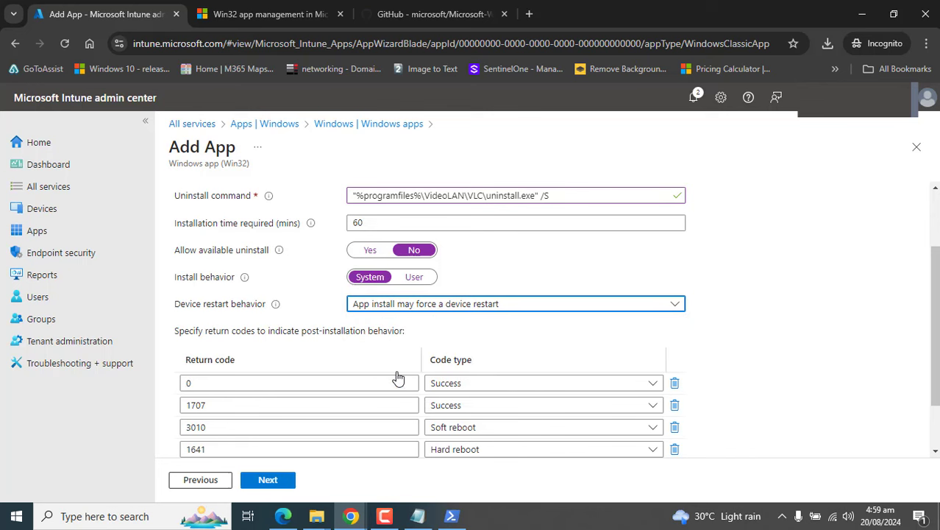
pyautogui.click(451, 308)
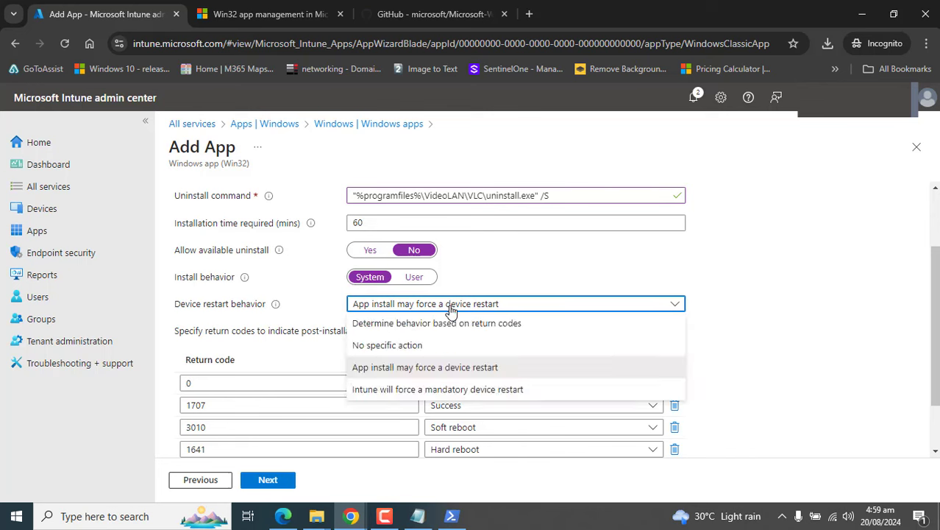
pyautogui.click(395, 345)
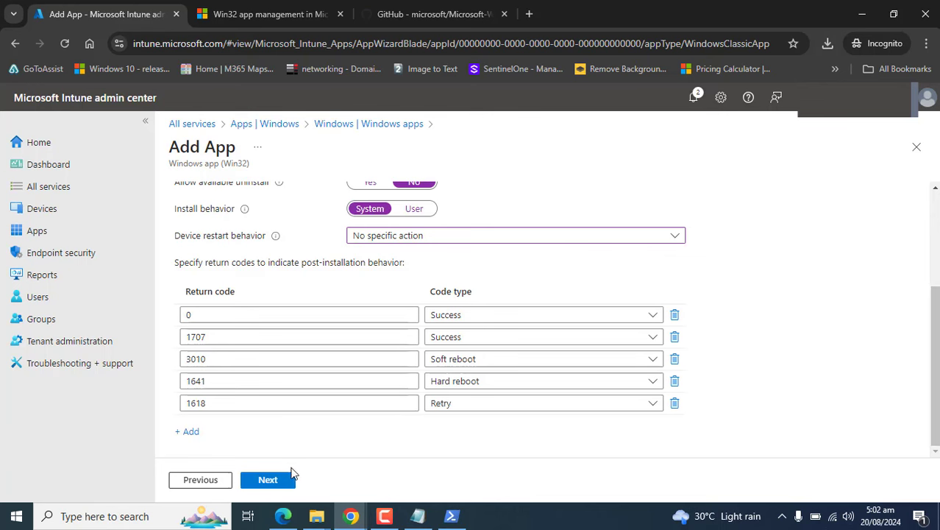
pyautogui.click(267, 484)
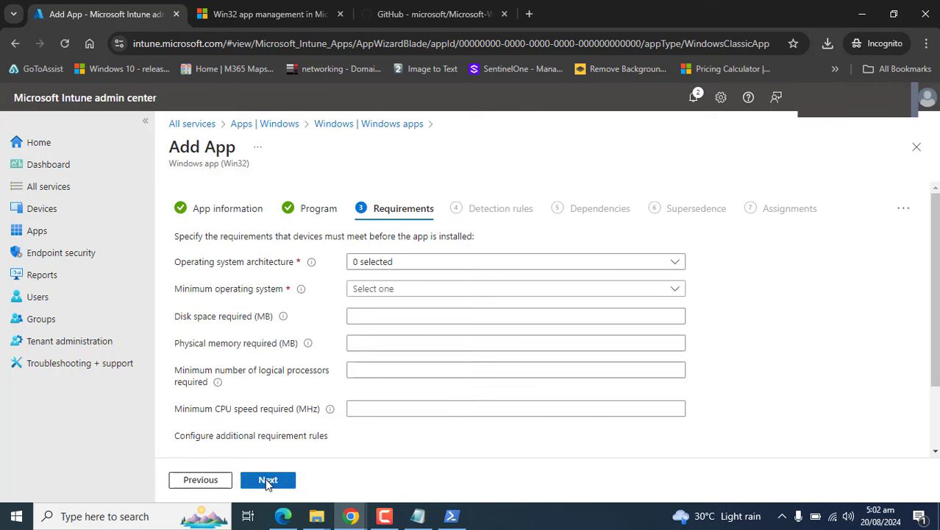
# - Require a 64-bit operating system architecture and Windows 11 22H2 as the minimum operating system
pyautogui.click(458, 263)
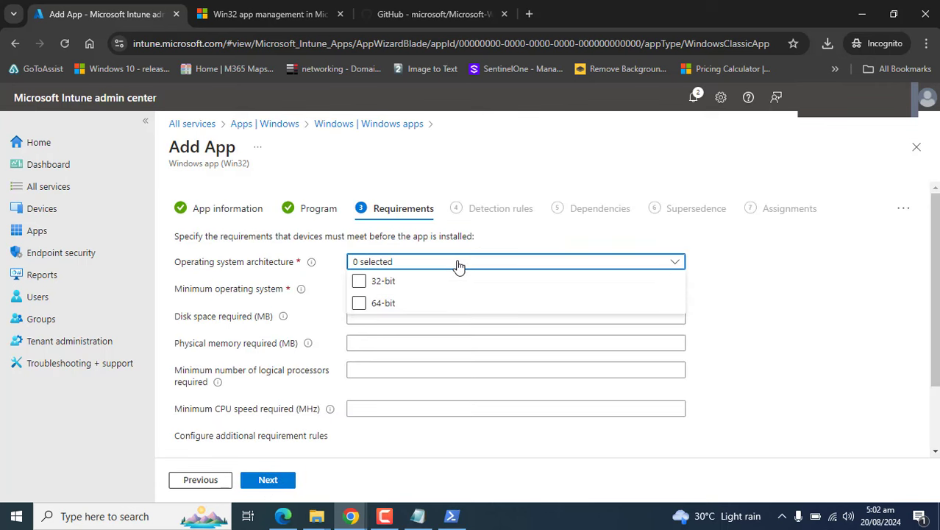
pyautogui.click(359, 306)
pyautogui.click(732, 307)
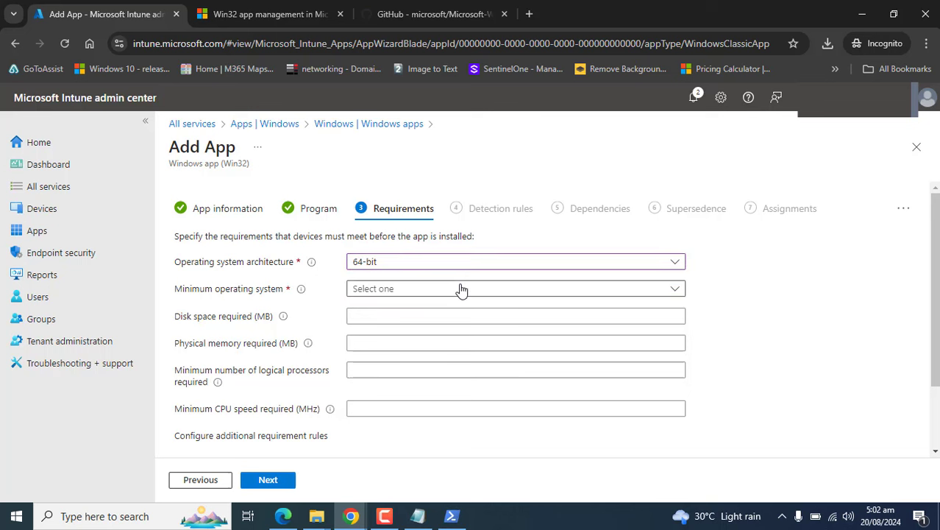
pyautogui.click(461, 289)
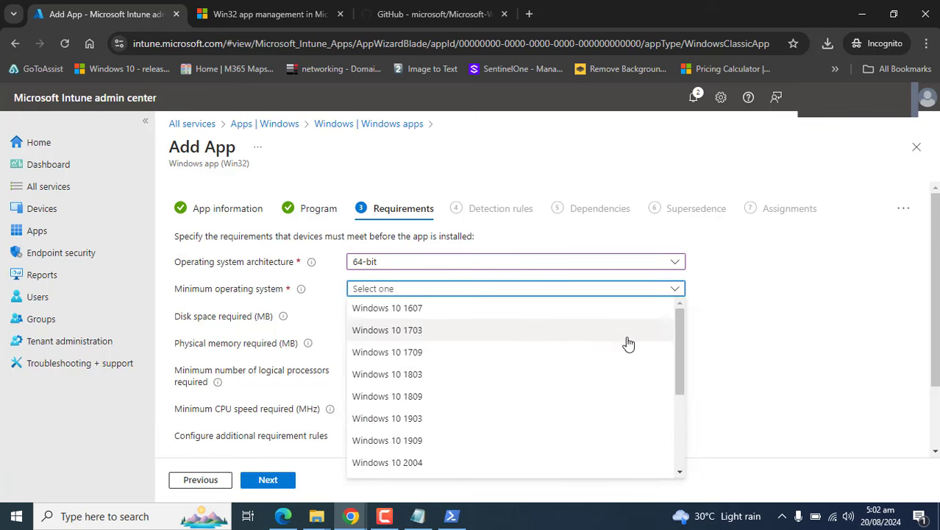
pyautogui.moveTo(681, 352); pyautogui.dragTo(659, 462)
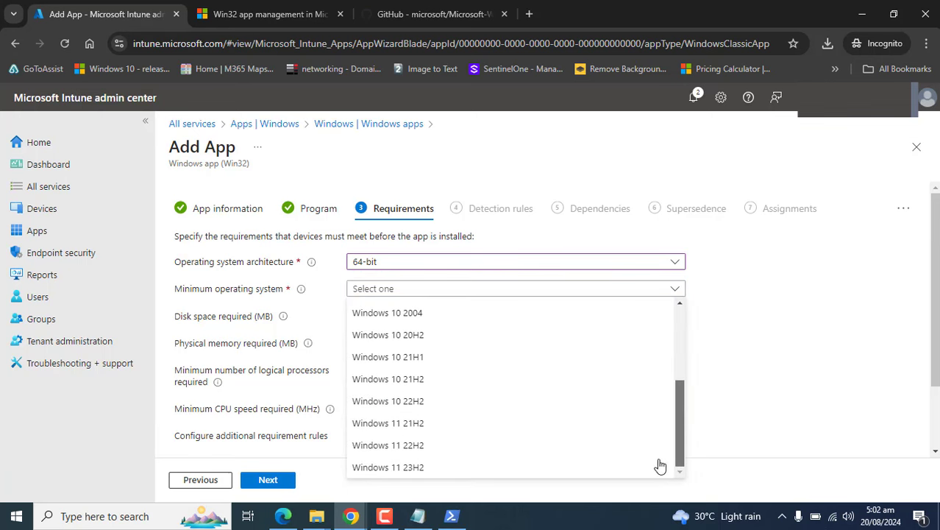
pyautogui.click(397, 446)
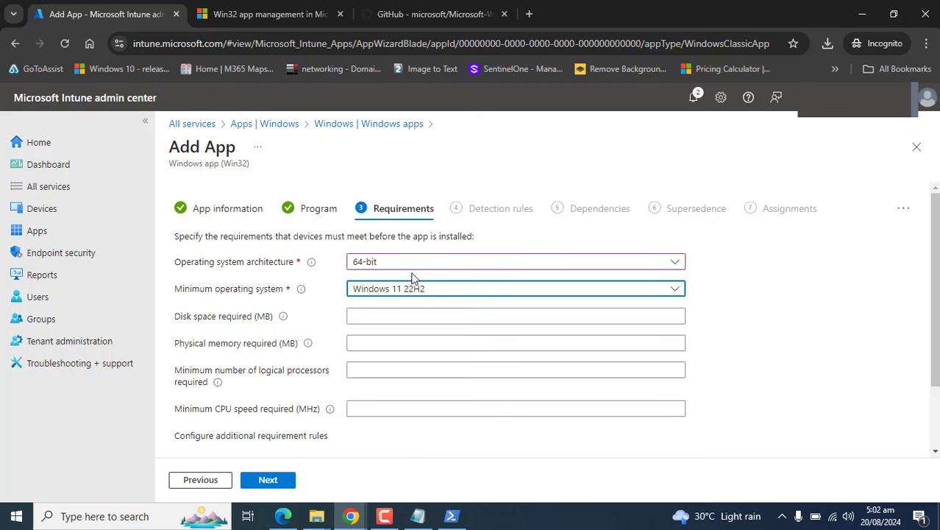
pyautogui.click(406, 317)
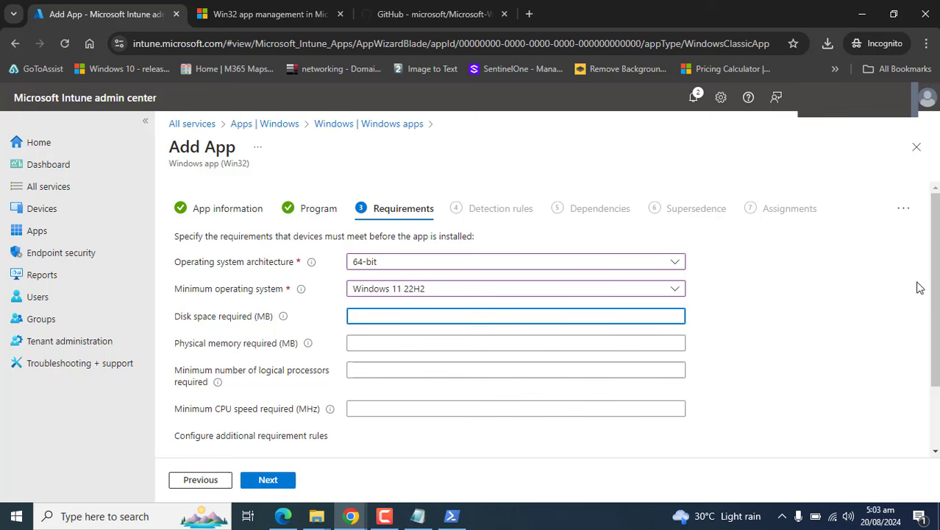
pyautogui.moveTo(934, 285); pyautogui.dragTo(897, 390)
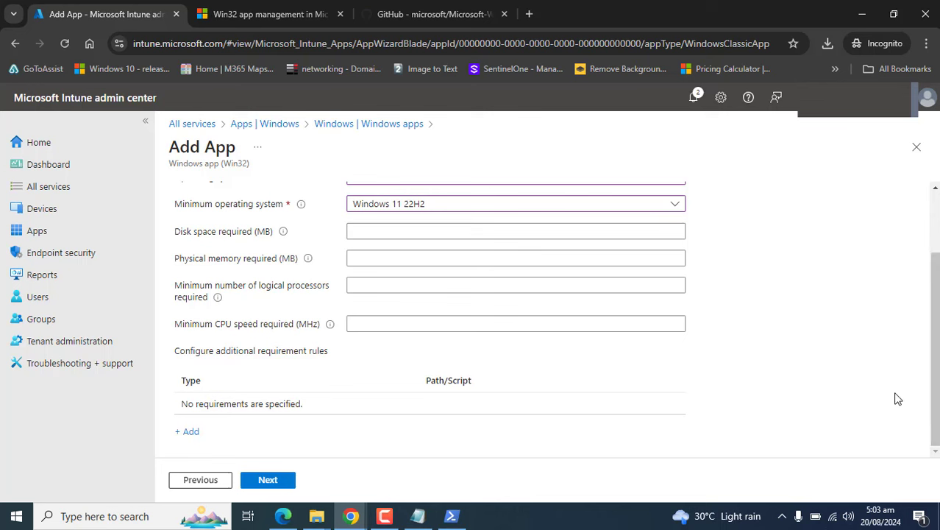
pyautogui.click(191, 433)
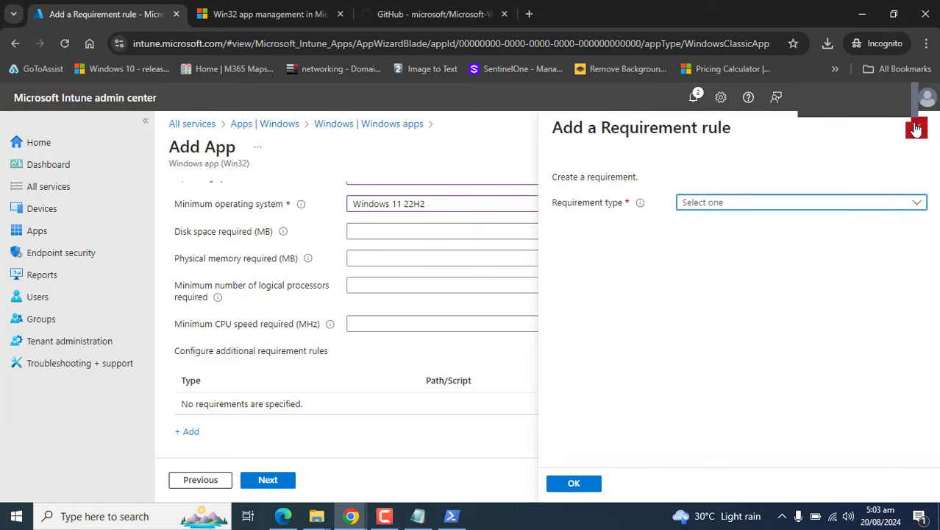
pyautogui.click(916, 130)
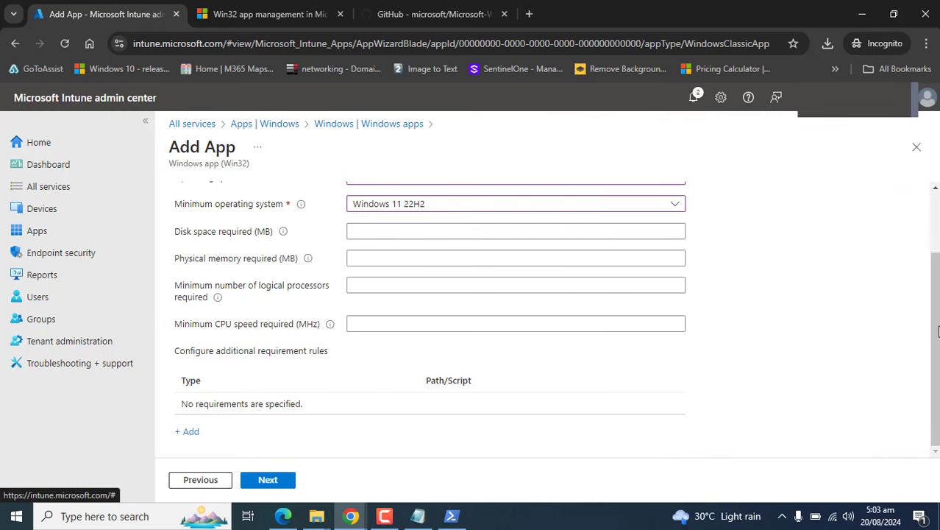
pyautogui.scroll(3, 937, 331)
pyautogui.scroll(-3, 924, 375)
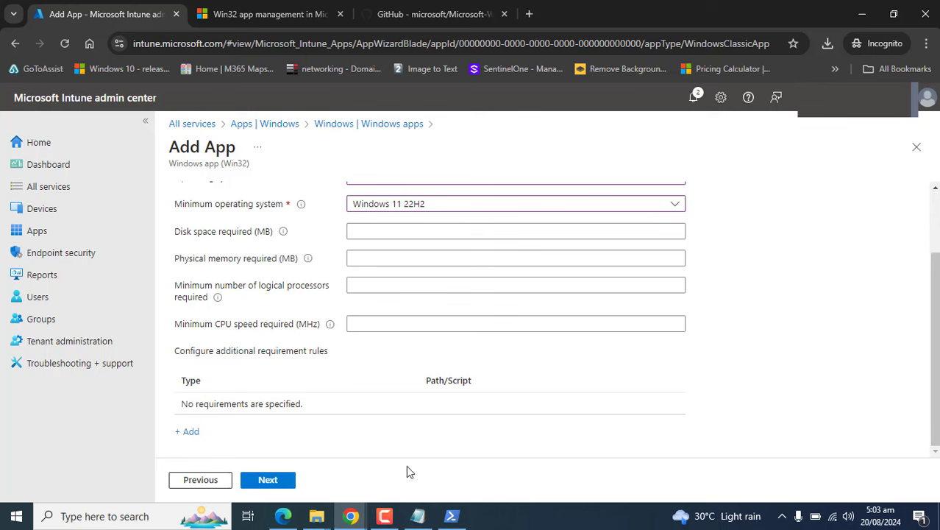
# - Continue to the Detection rules and set the rules format to Manually configure detection rules
pyautogui.click(266, 482)
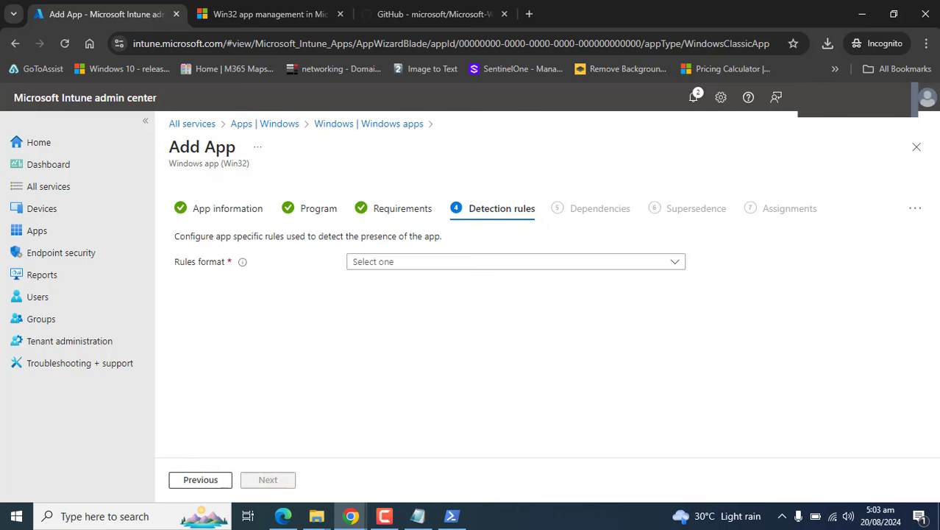
pyautogui.click(680, 263)
pyautogui.click(681, 263)
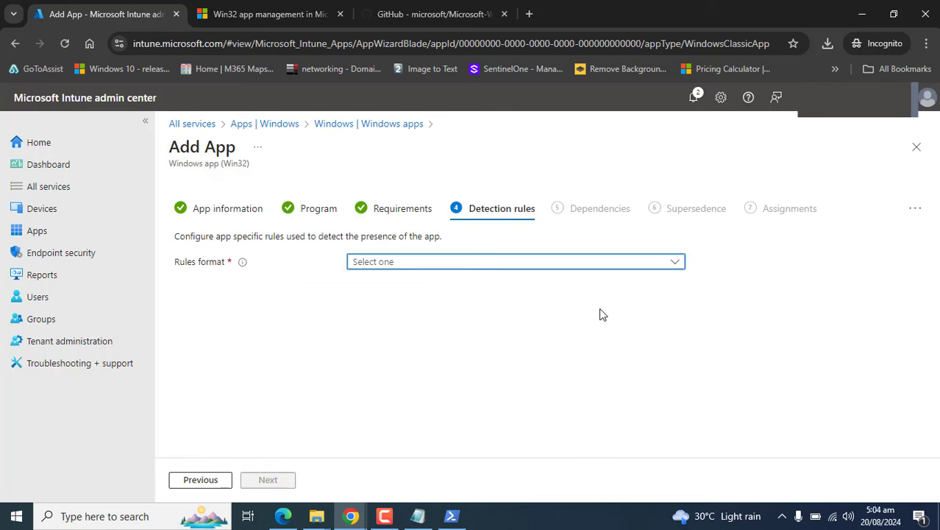
pyautogui.click(627, 265)
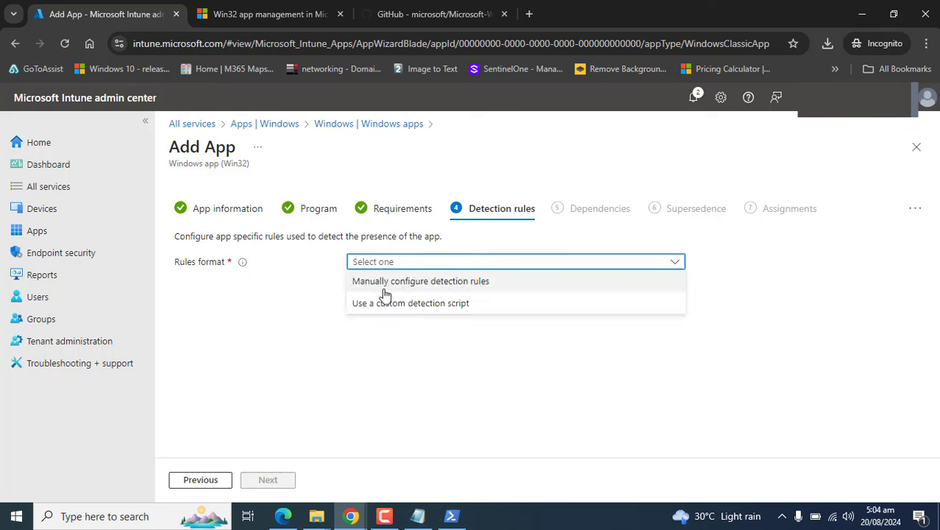
pyautogui.click(434, 283)
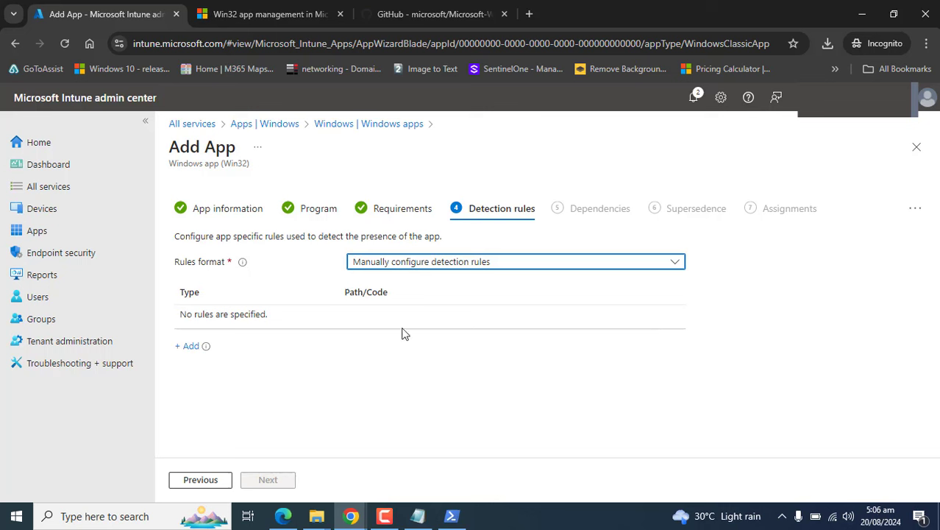
pyautogui.click(526, 269)
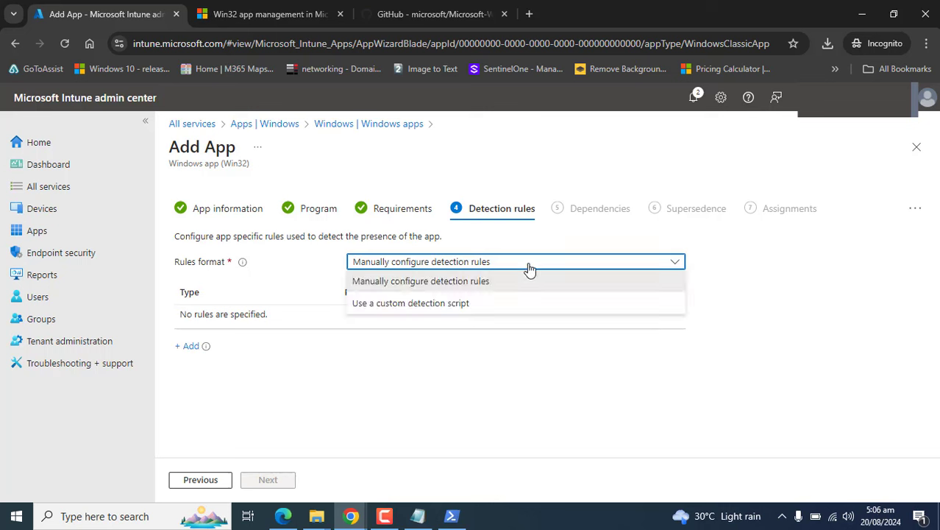
pyautogui.click(419, 286)
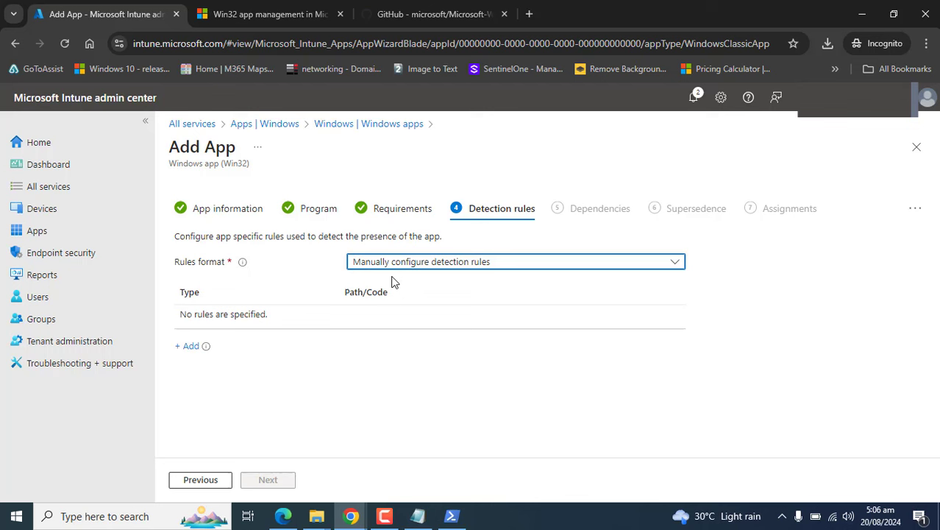
# - Add a detection rule of type File with the path %programfiles%\VideoLan\VLC
pyautogui.moveTo(202, 343)
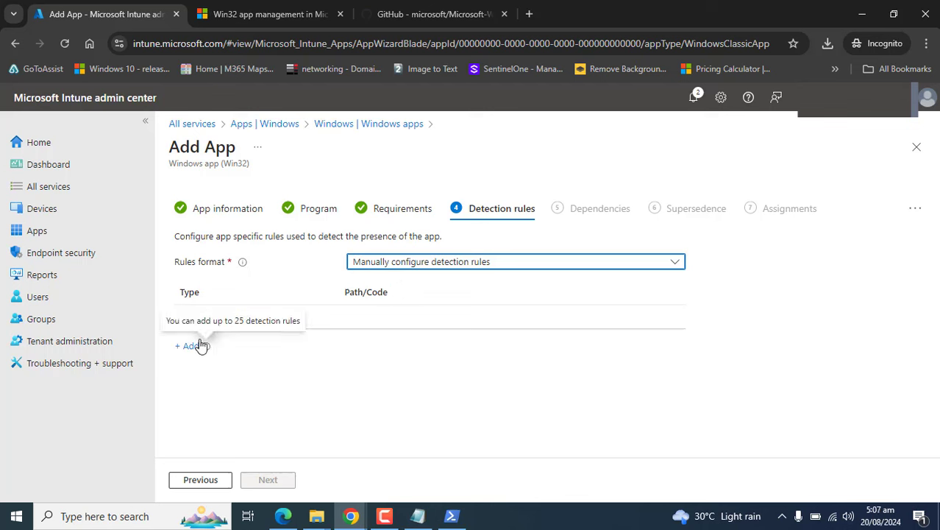
pyautogui.click(192, 346)
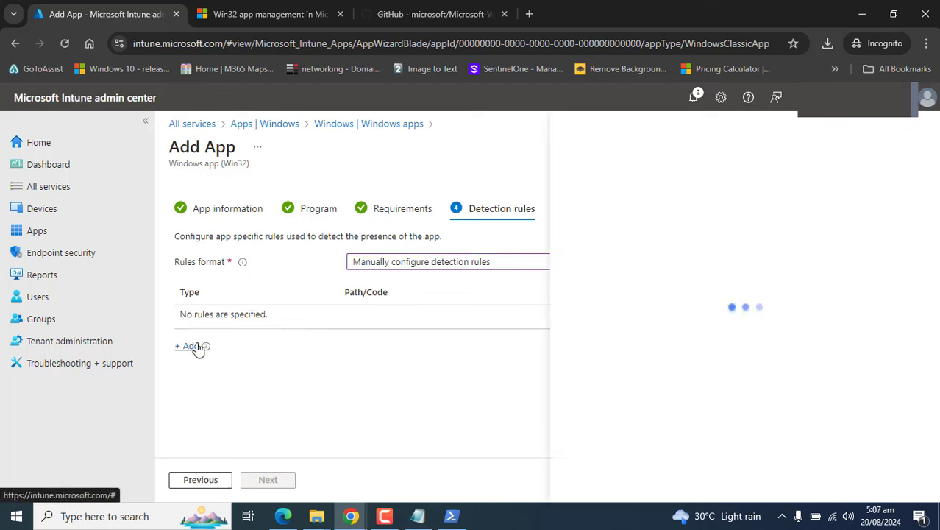
pyautogui.click(732, 207)
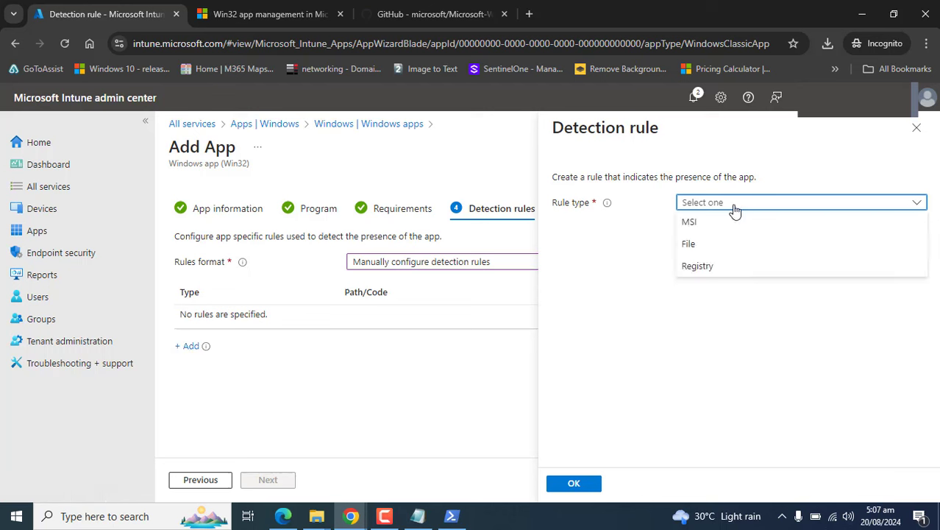
pyautogui.click(701, 243)
pyautogui.click(692, 242)
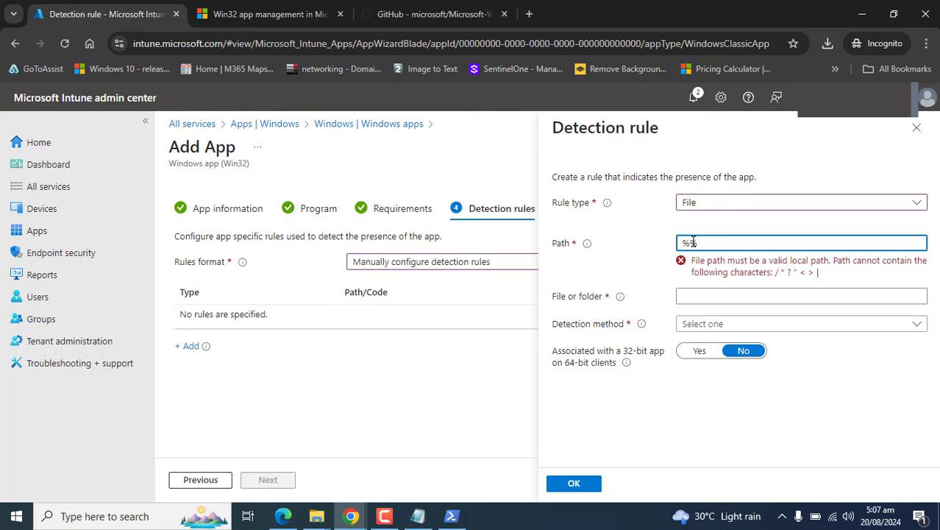
pyautogui.write('programfiles%\\VideoLan\\VLC')
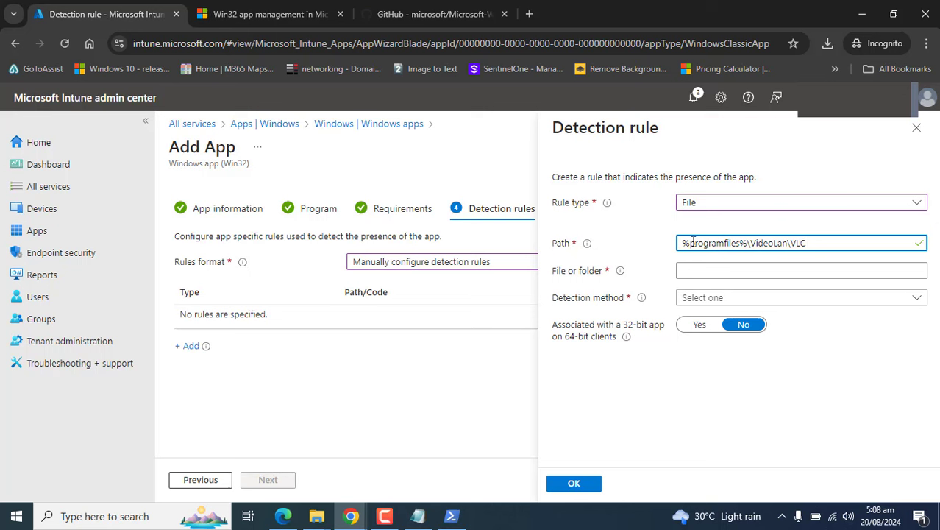
# - Set the rule's file to vlc.exe with the detection method File or folder exists, and save the detection rule
pyautogui.press('Tab')
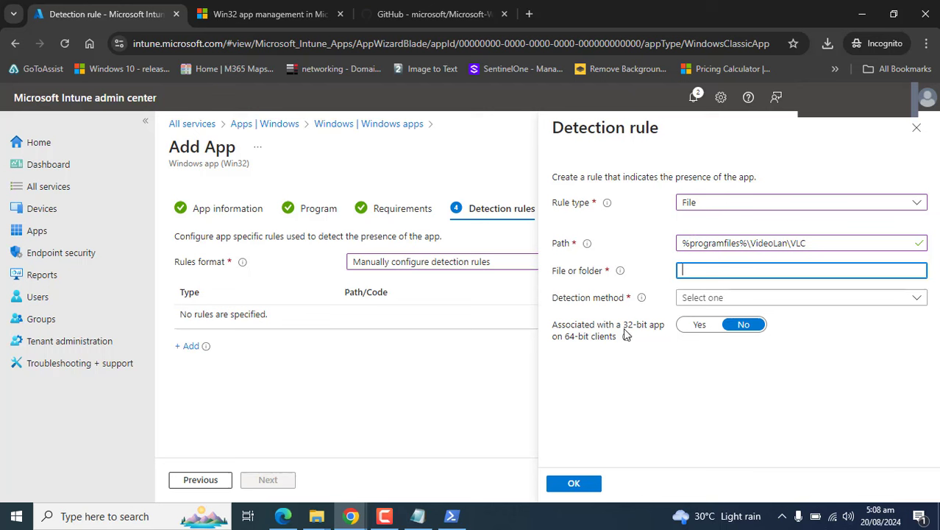
pyautogui.write('vlc.exe')
pyautogui.click(916, 299)
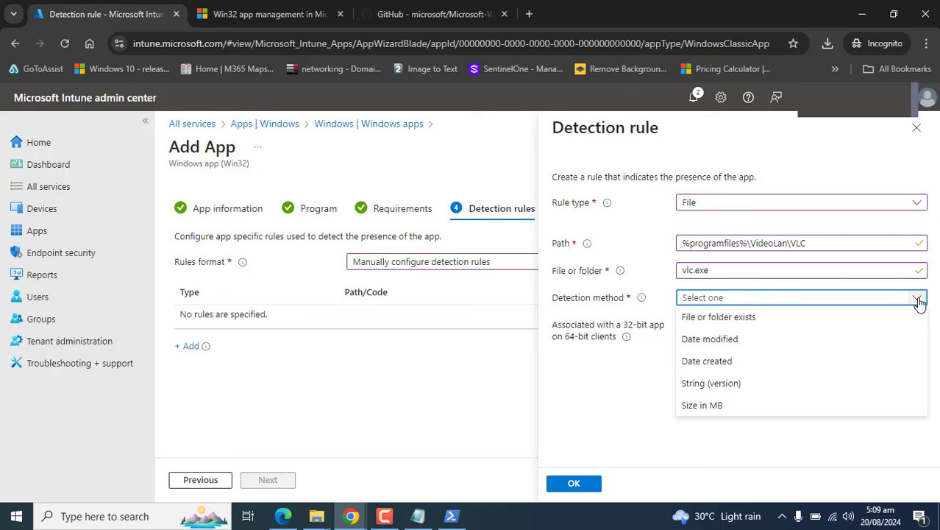
pyautogui.click(751, 321)
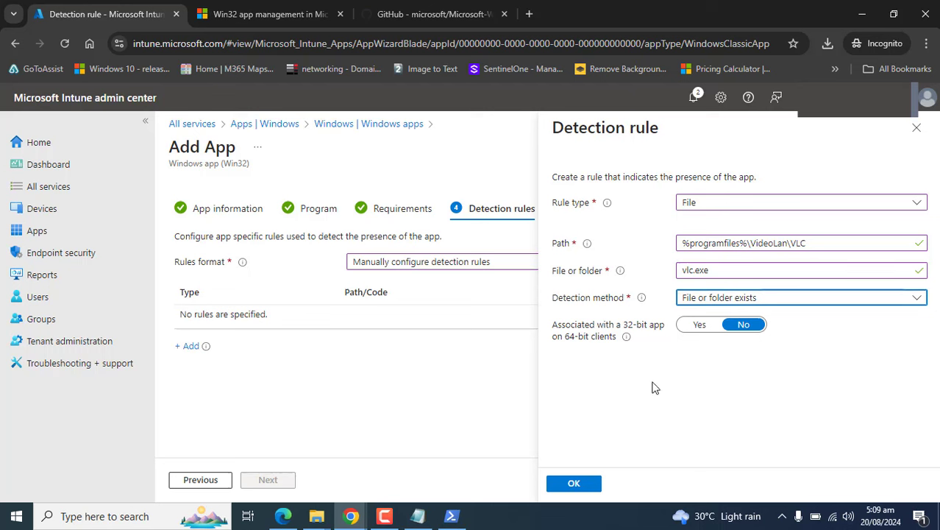
pyautogui.click(671, 368)
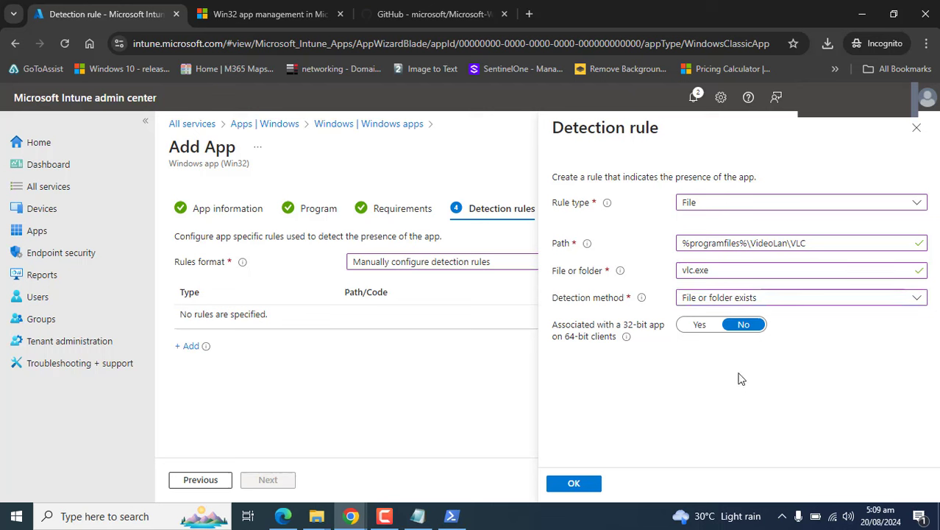
pyautogui.click(573, 484)
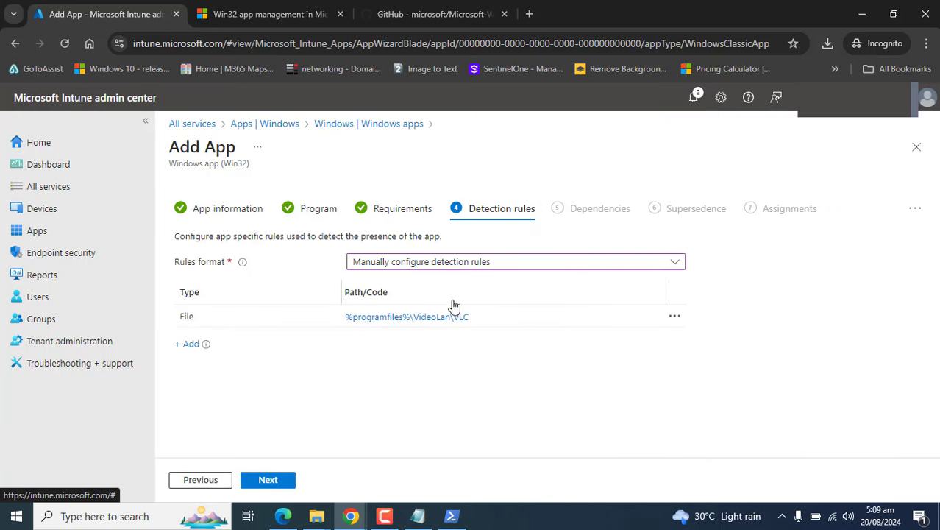
# - Continue past Dependencies and Supersedence to the Assignments settings without adding any related apps
pyautogui.click(286, 481)
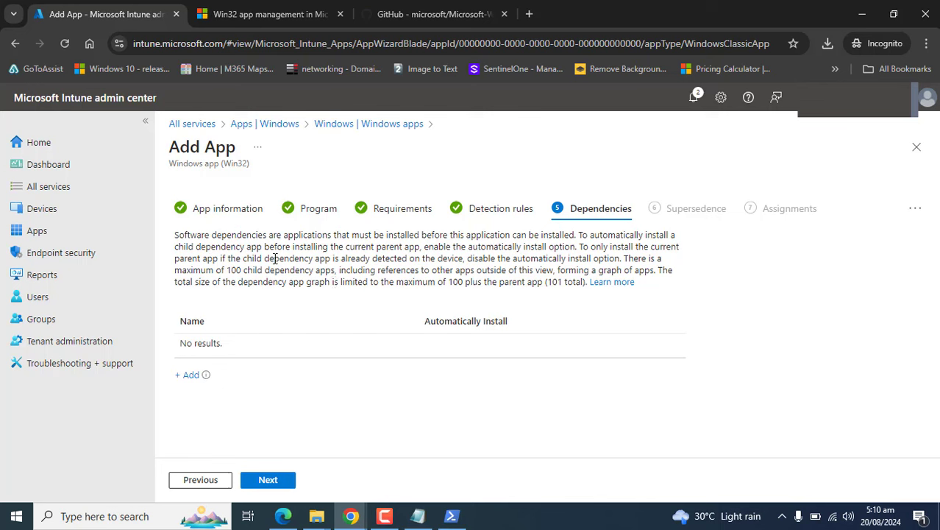
pyautogui.moveTo(176, 241); pyautogui.dragTo(595, 292)
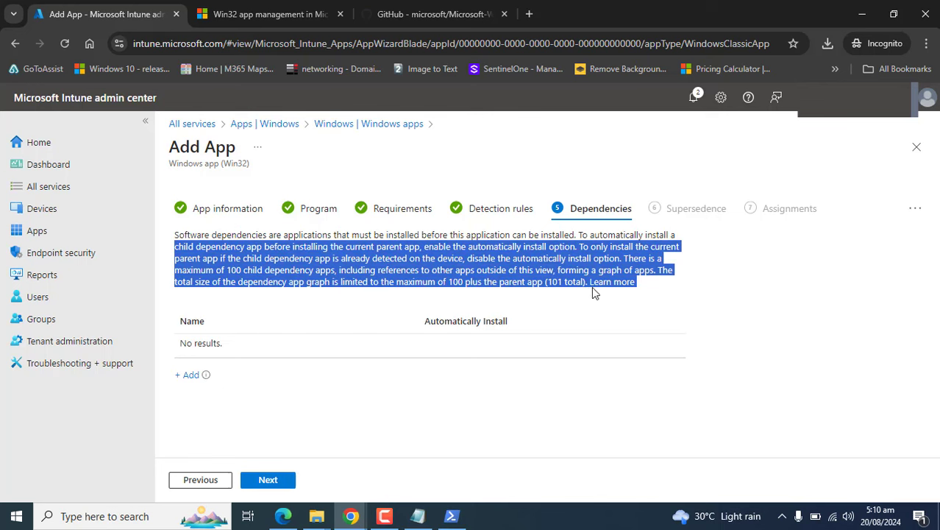
pyautogui.click(569, 381)
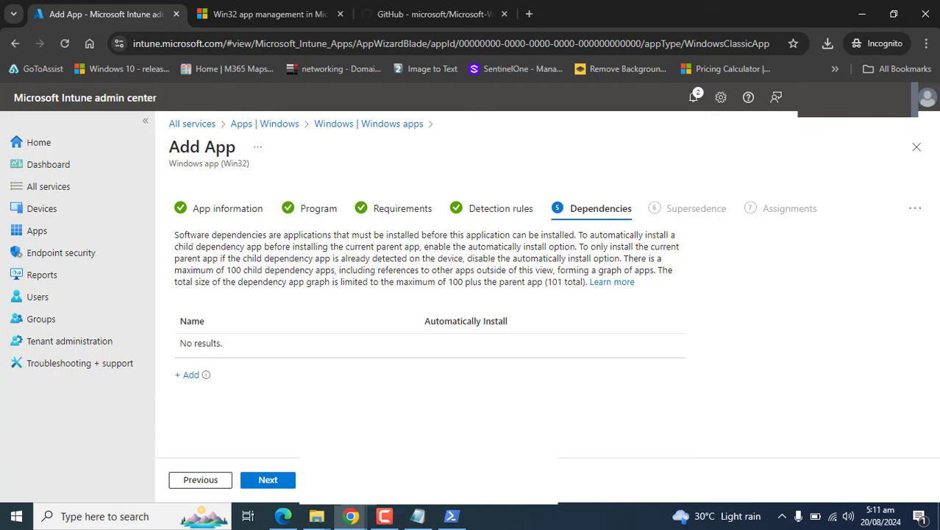
pyautogui.click(269, 479)
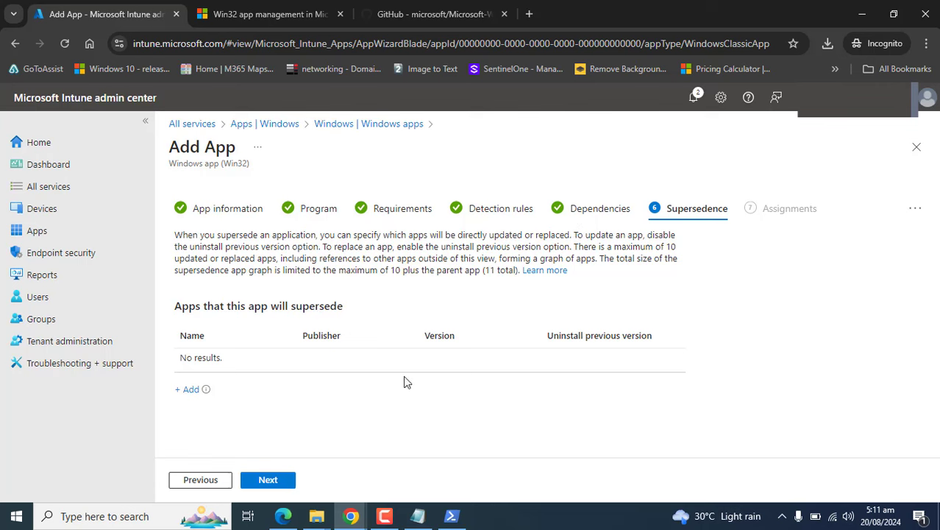
pyautogui.click(269, 482)
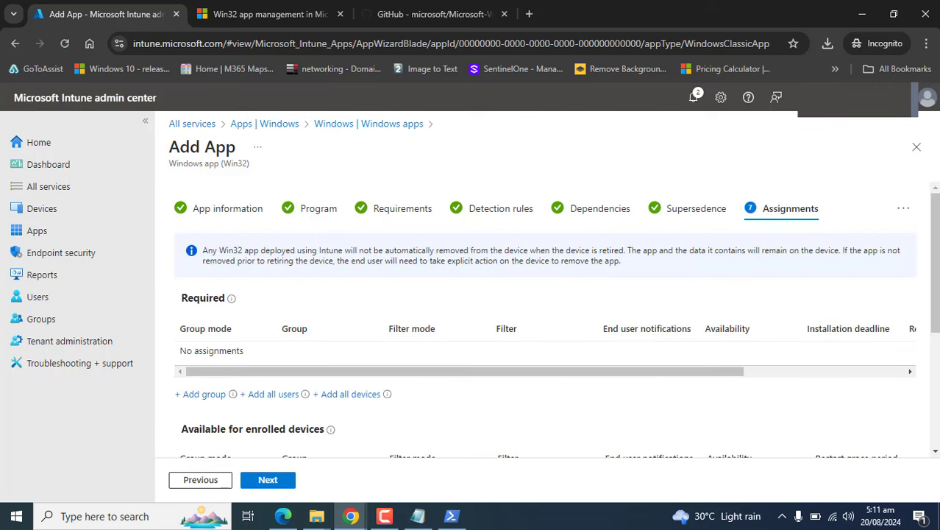
# - Assign the app as Required to all users and all devices
pyautogui.moveTo(936, 275)
pyautogui.mouseDown()
pyautogui.moveTo(936, 444)
pyautogui.moveTo(938, 284)
pyautogui.mouseUp()
pyautogui.click(269, 395)
pyautogui.click(346, 394)
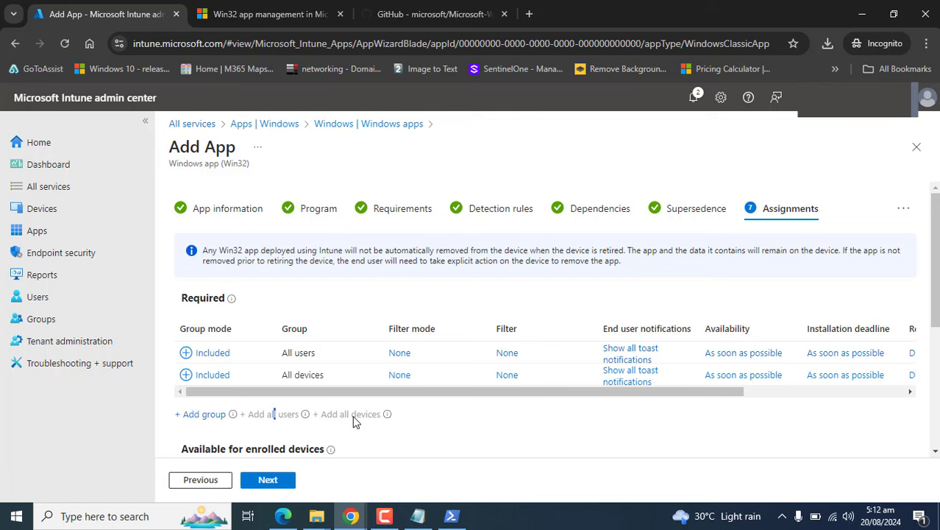
# - Examine the group picker for required assignments and the Available for enrolled devices and Uninstall assignment sections
pyautogui.click(201, 414)
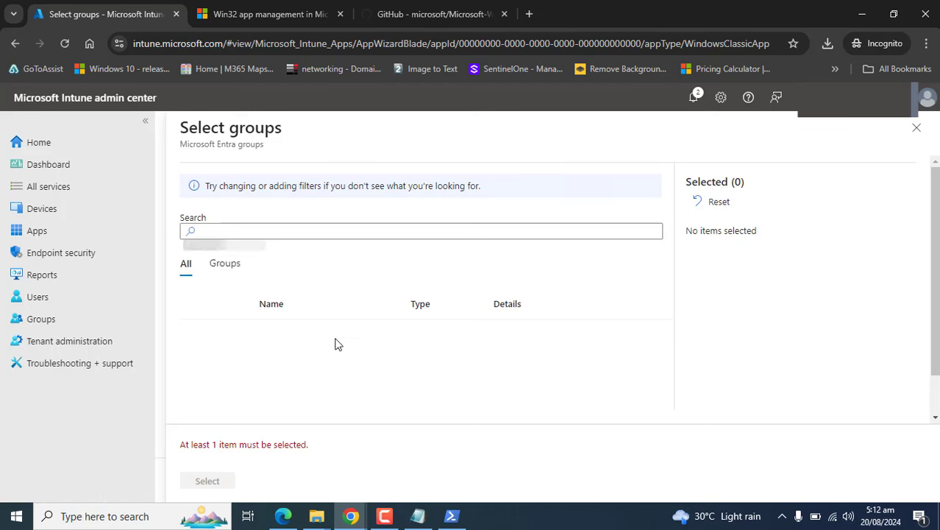
pyautogui.click(223, 265)
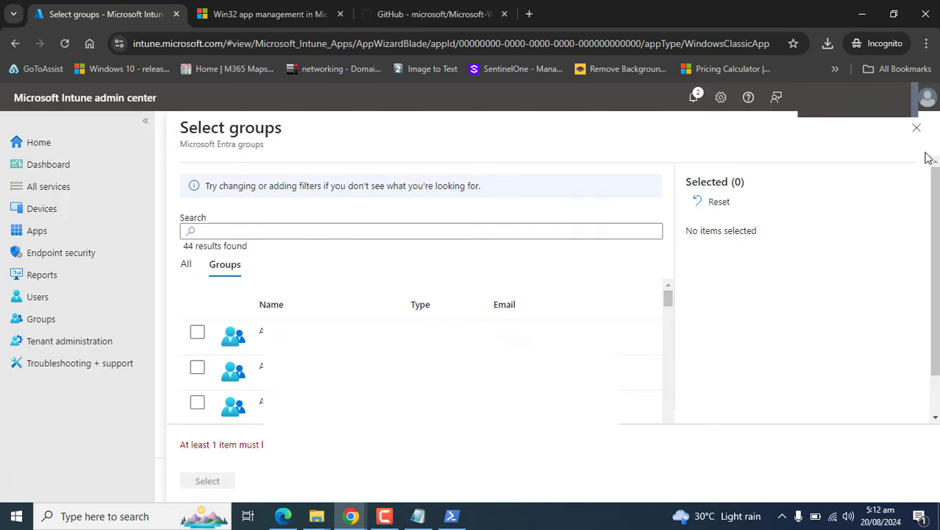
pyautogui.click(916, 128)
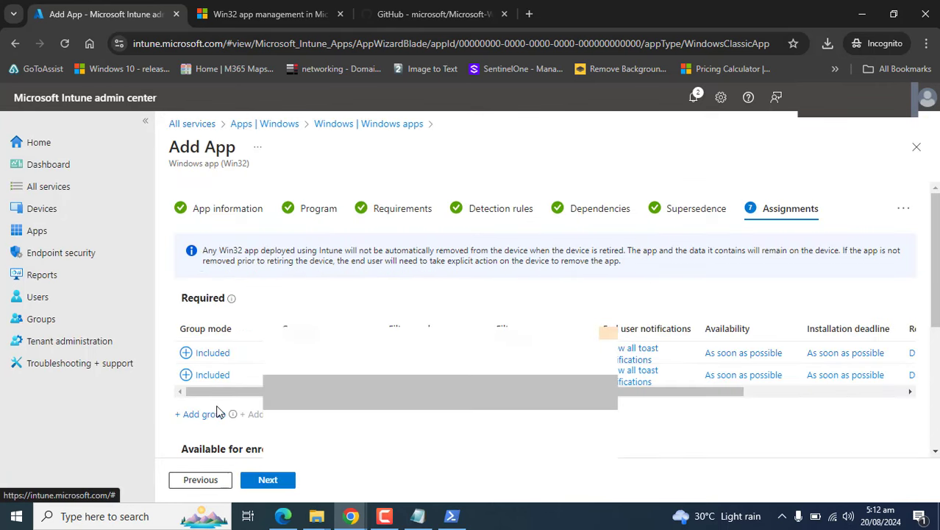
pyautogui.scroll(-4, 937, 264)
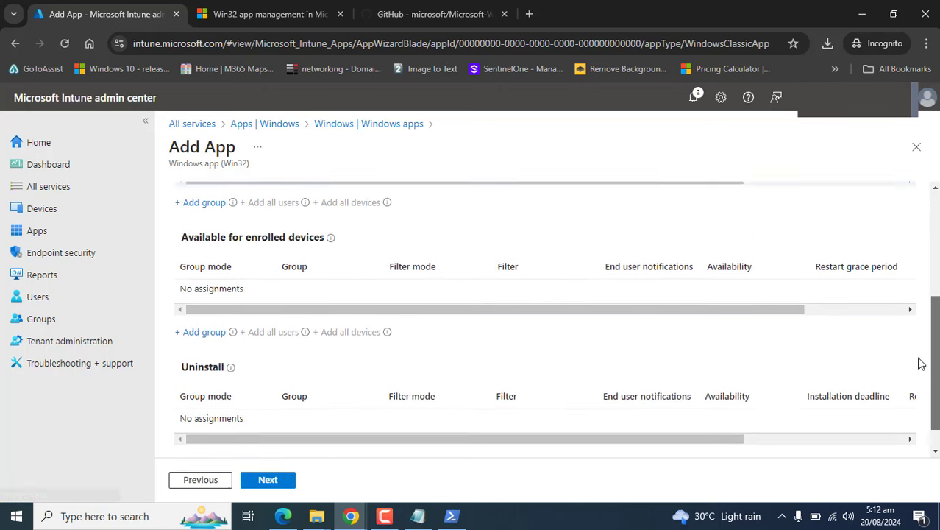
pyautogui.scroll(2, 515, 294)
pyautogui.moveTo(239, 302); pyautogui.dragTo(313, 302)
pyautogui.scroll(-1, 934, 283)
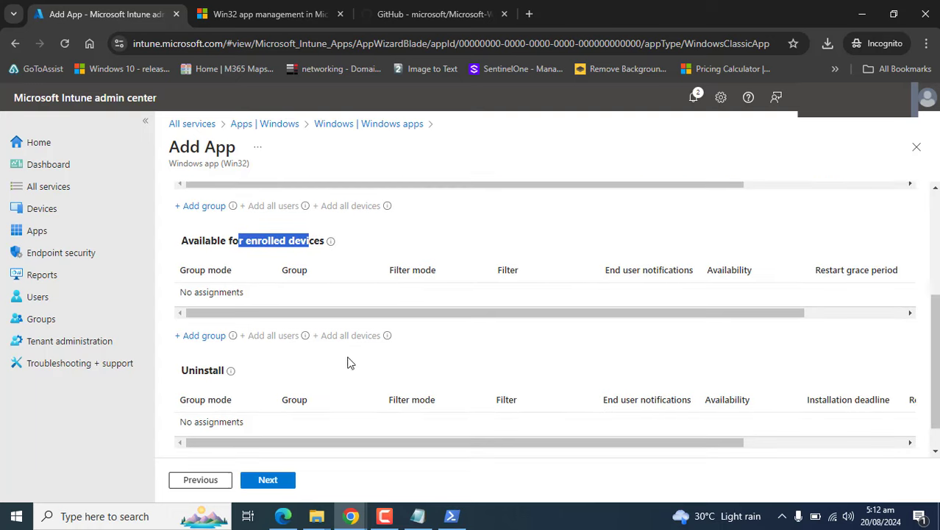
pyautogui.moveTo(184, 370); pyautogui.dragTo(207, 370)
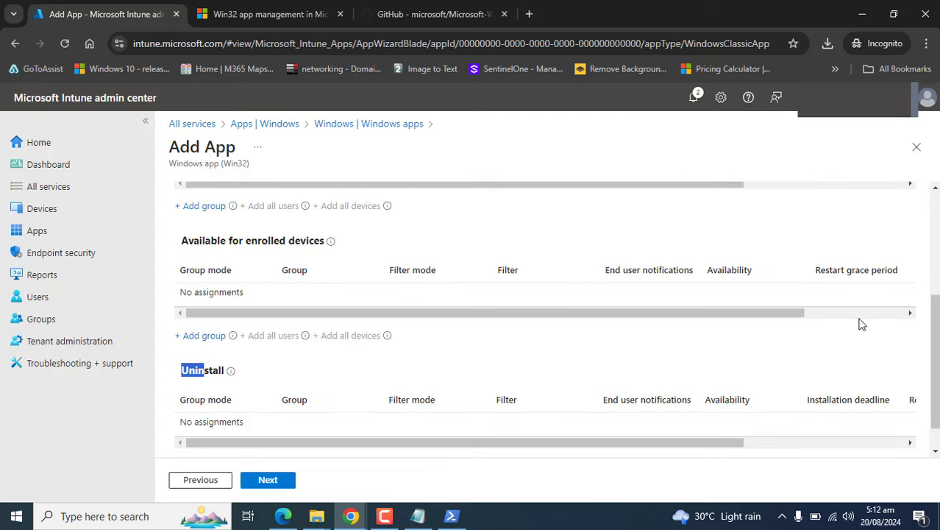
pyautogui.click(599, 402)
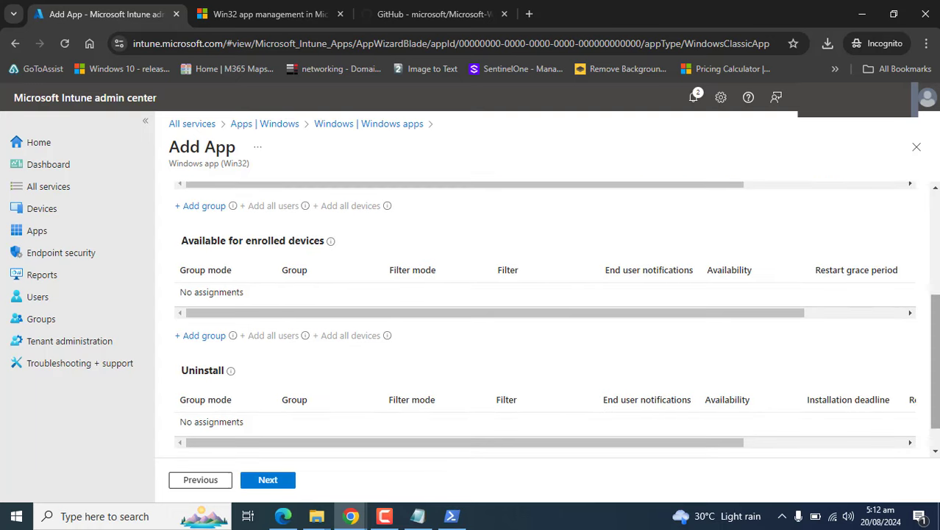
pyautogui.moveTo(937, 342); pyautogui.dragTo(935, 239)
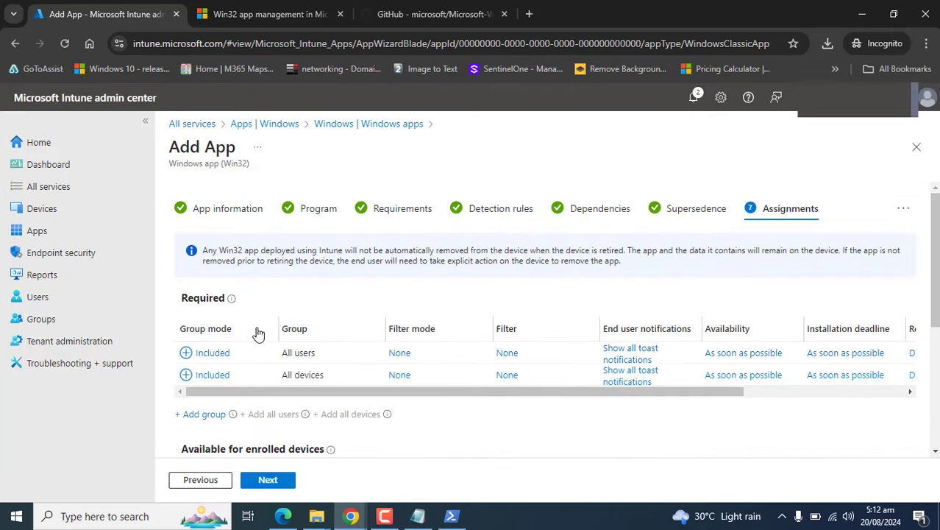
# - Continue to Review + create, check the app summary through to its assignments, and create the app
pyautogui.click(284, 482)
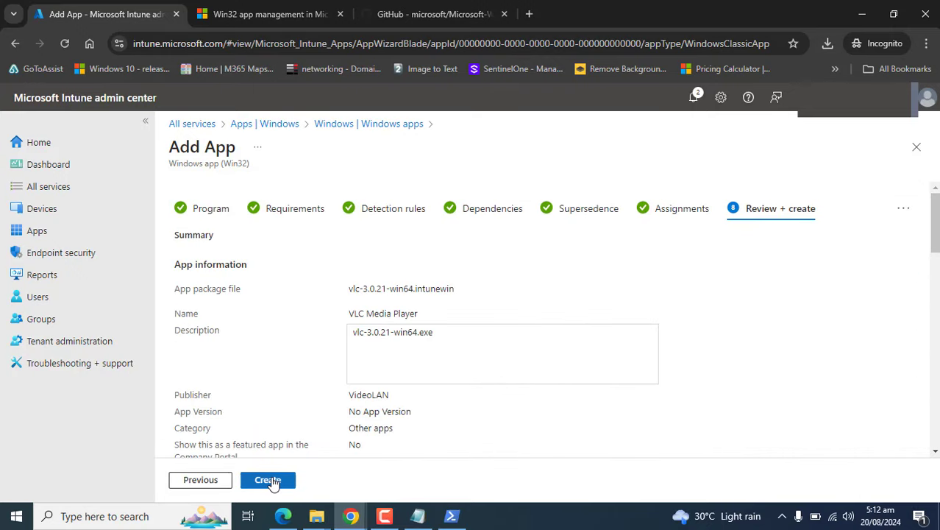
pyautogui.moveTo(934, 226); pyautogui.dragTo(925, 334)
pyautogui.scroll(-5, 913, 420)
pyautogui.scroll(10, 914, 434)
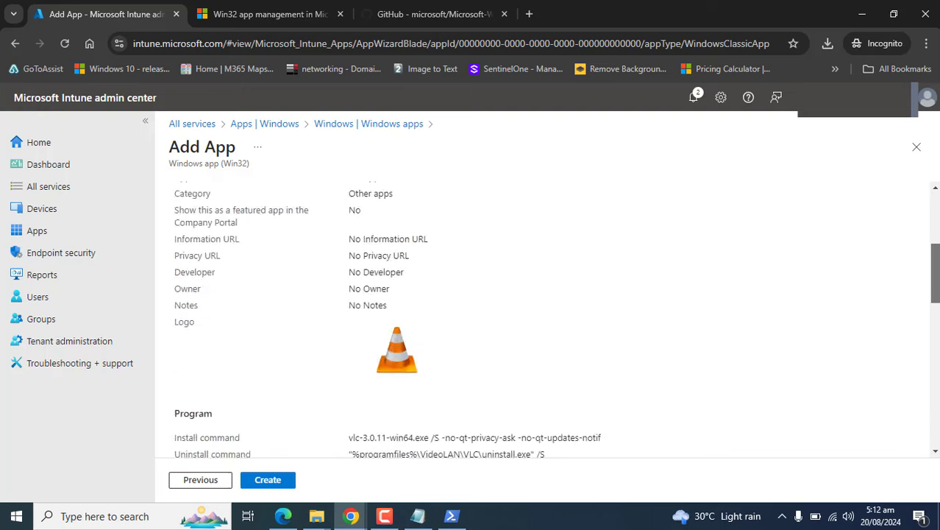
pyautogui.scroll(-5, 514, 441)
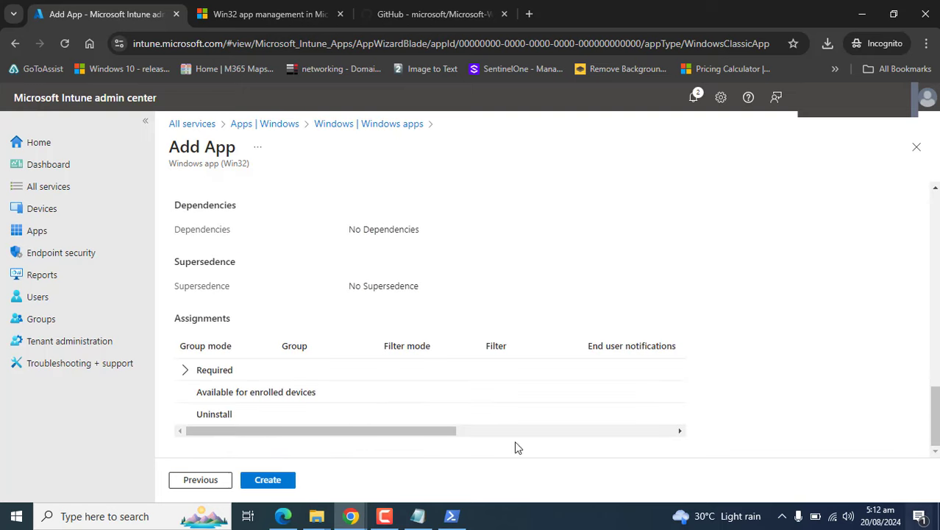
pyautogui.click(269, 480)
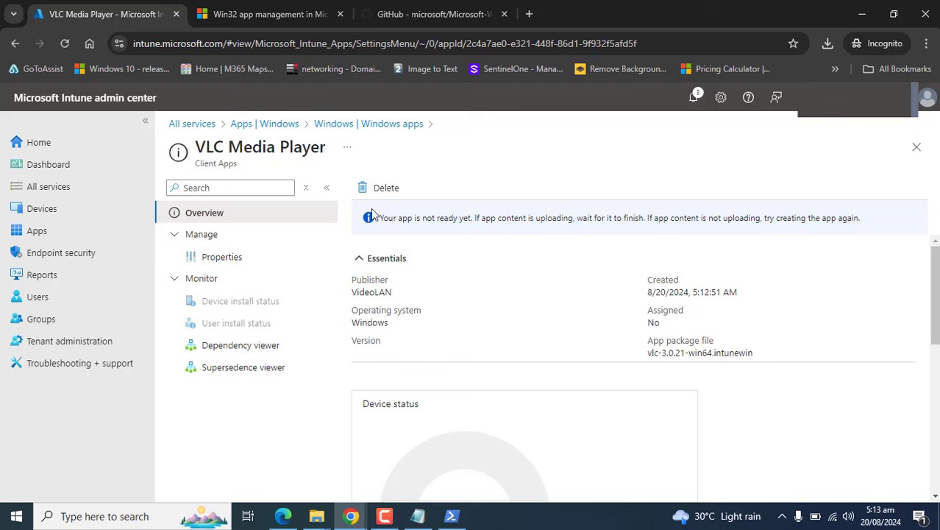
# - Check the app's readiness message and the notifications for the upload status of the VLC Media Player package
pyautogui.moveTo(378, 219); pyautogui.dragTo(492, 218)
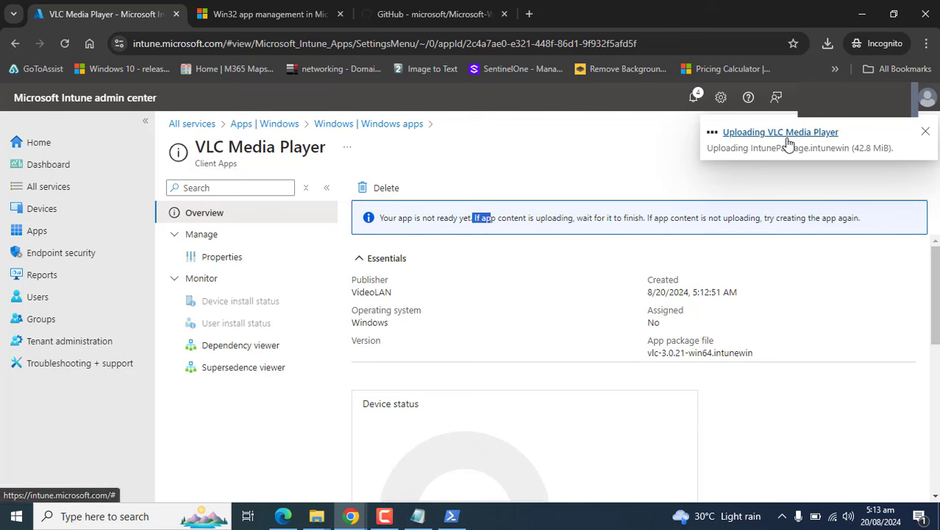
pyautogui.click(695, 99)
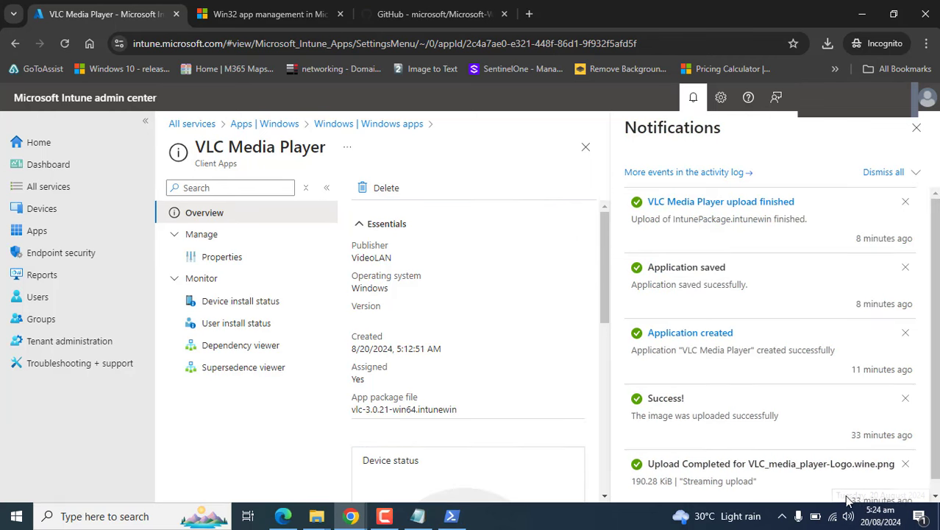
pyautogui.moveTo(810, 223); pyautogui.dragTo(648, 220)
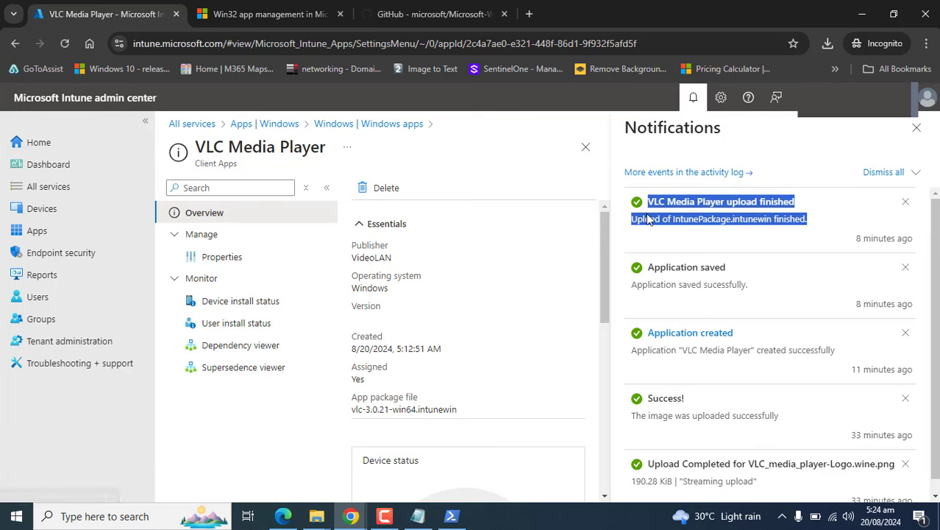
pyautogui.click(793, 146)
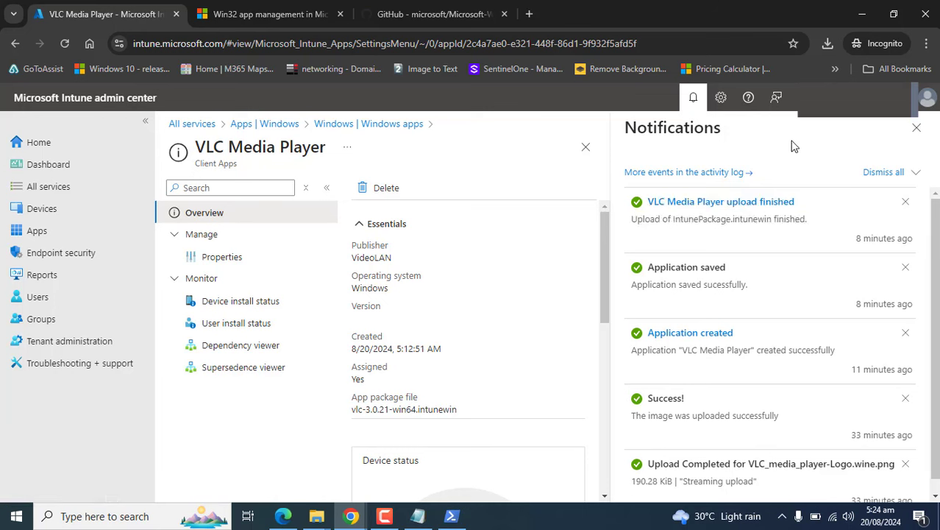
pyautogui.click(916, 127)
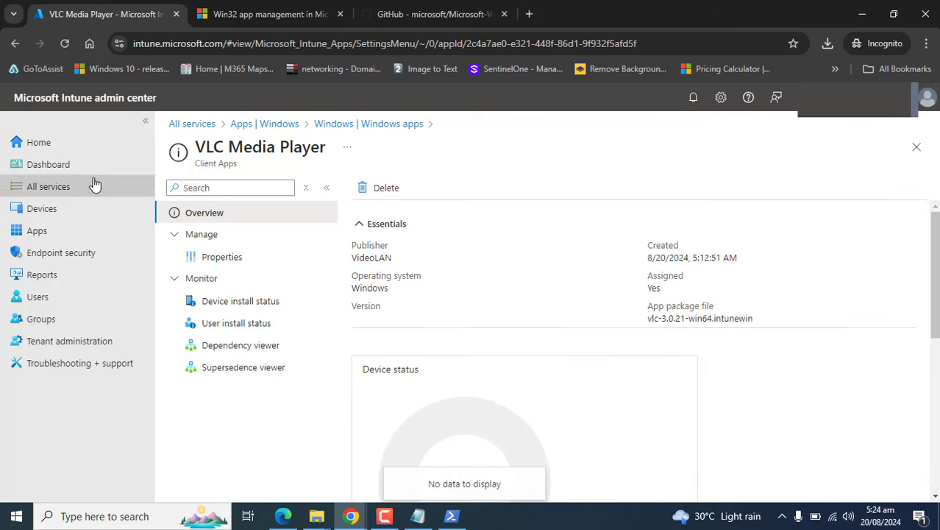
# - Review the VLC Media Player app's properties, device and user install status, dependency viewer and supersedence viewer
pyautogui.click(226, 259)
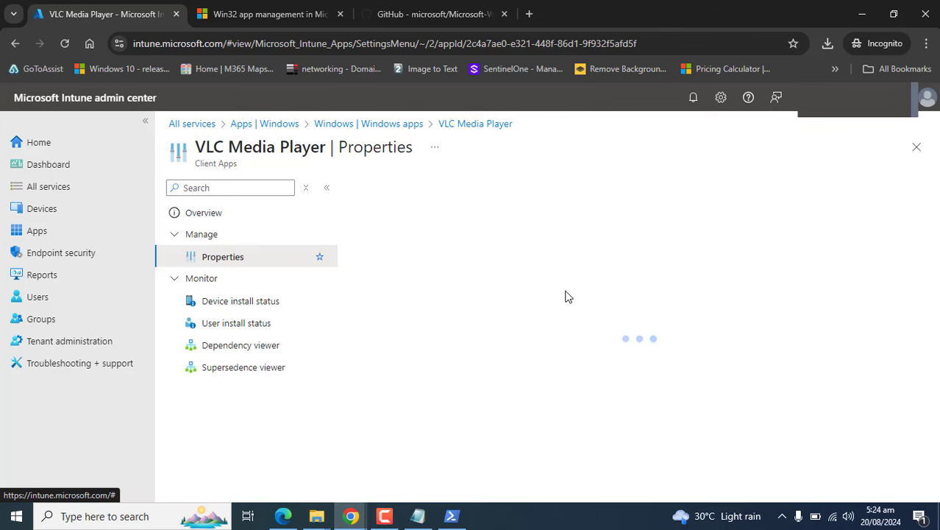
pyautogui.moveTo(935, 241); pyautogui.dragTo(920, 161)
pyautogui.moveTo(923, 318); pyautogui.dragTo(756, 462)
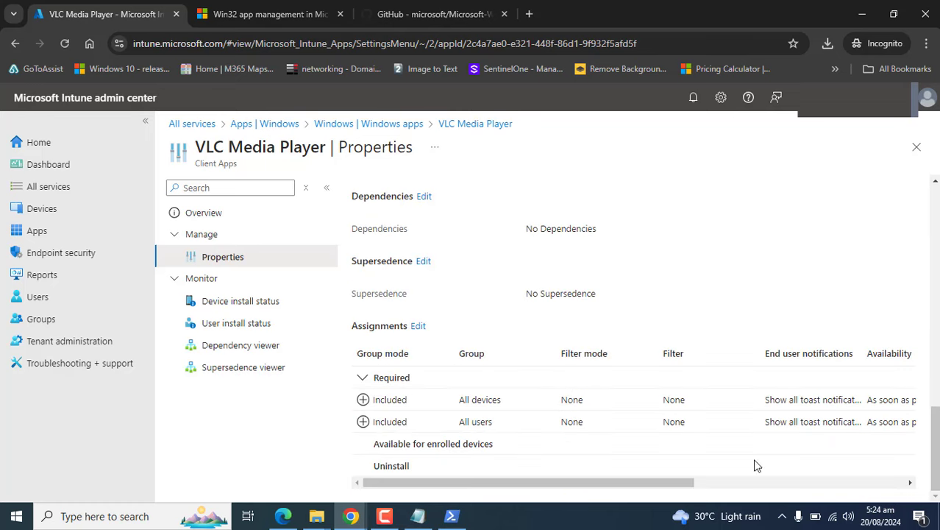
pyautogui.click(231, 308)
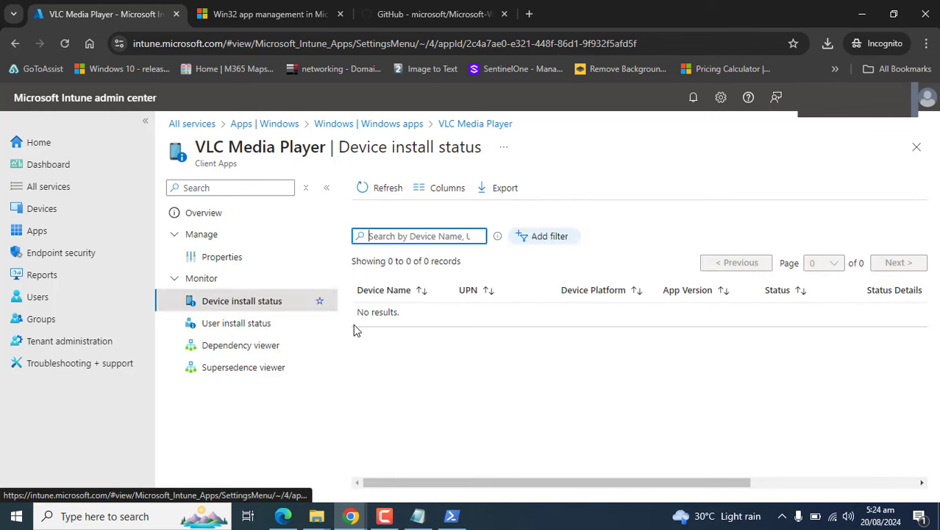
pyautogui.click(263, 324)
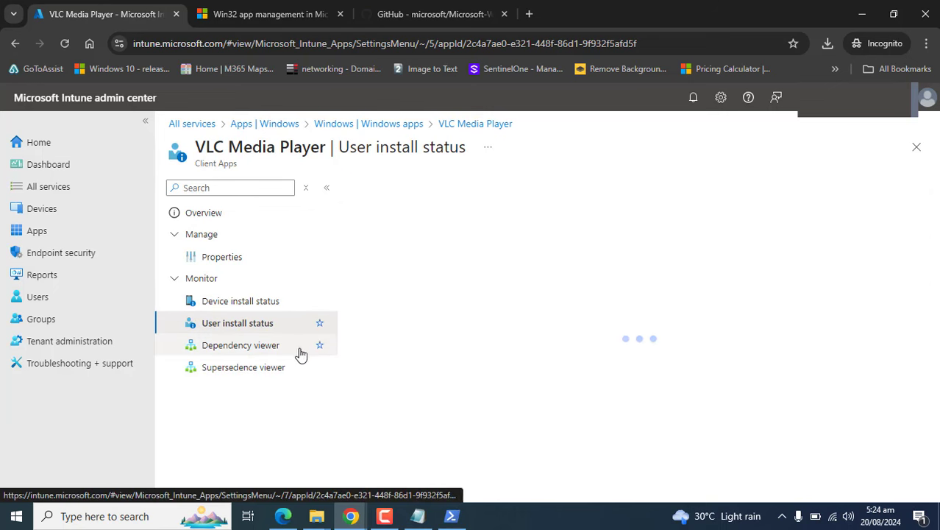
pyautogui.click(243, 346)
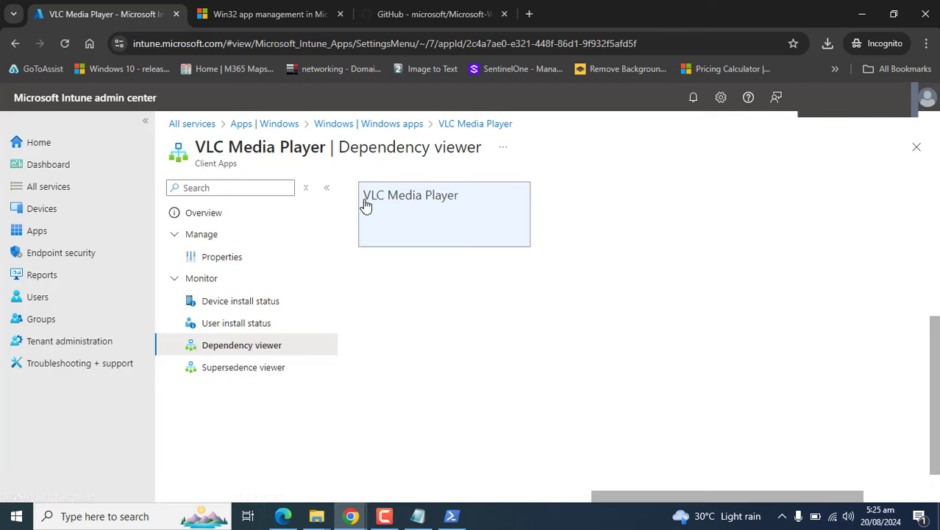
pyautogui.click(248, 372)
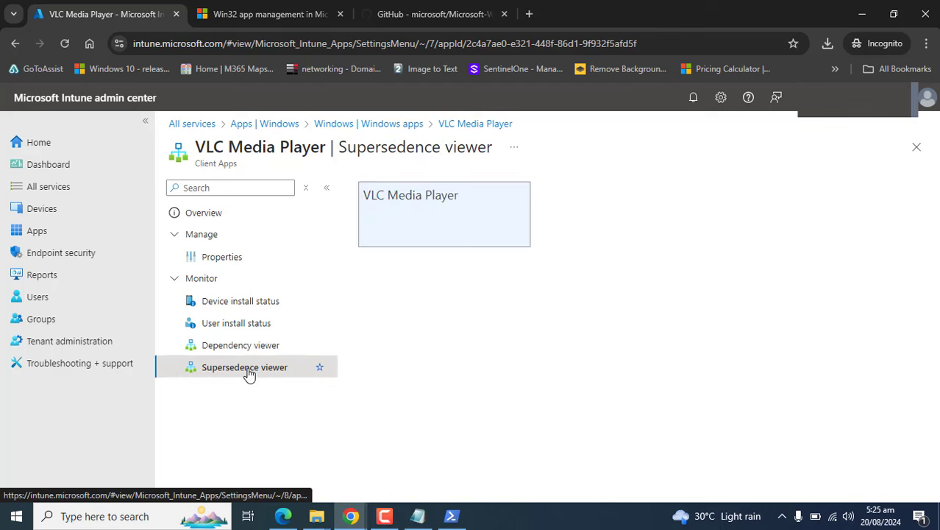